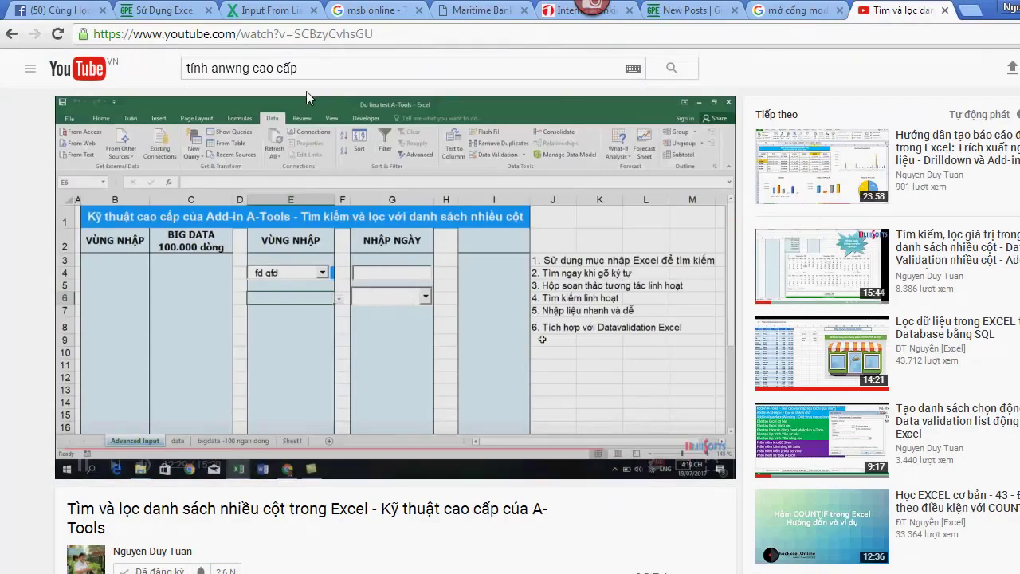
Search YouTube for 'Tính năng cao cấp Add-in A-Tôs' and play the A-Tools multi-column filtering video.
left_click(314, 68)
triple_click(314, 68)
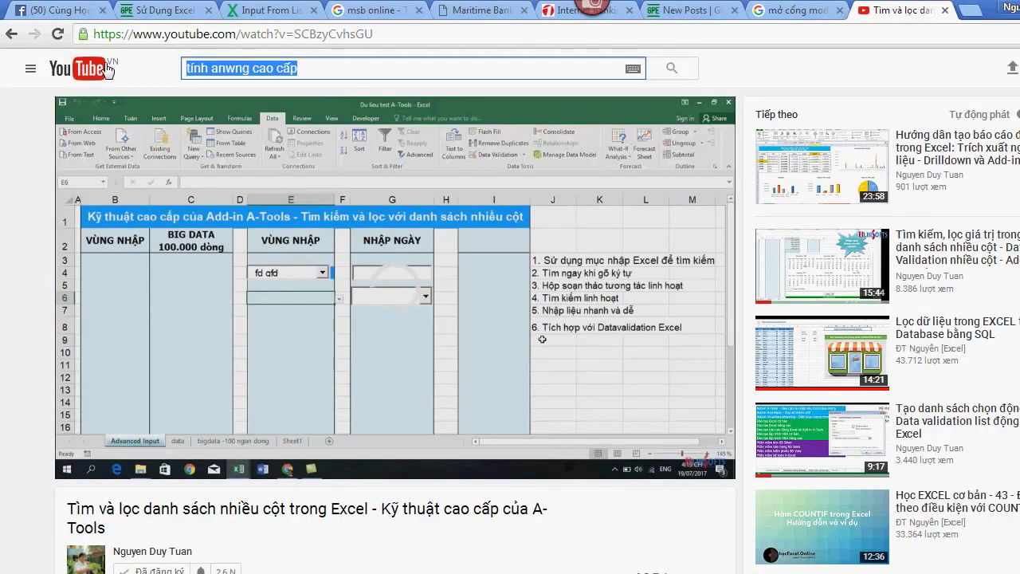
type("Tính năng cao cấp Add-in A-Tô")
type("s")
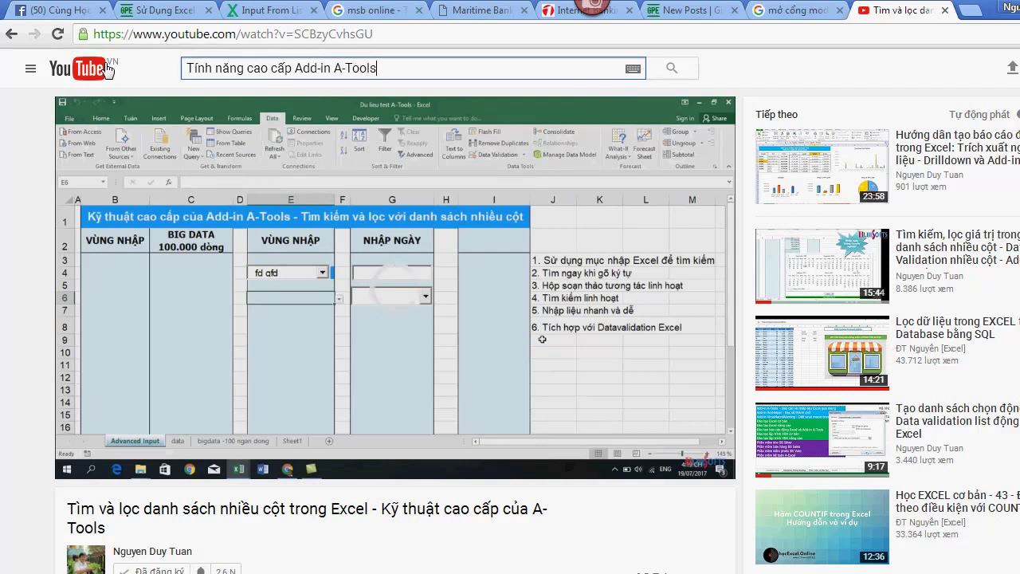
key("Return")
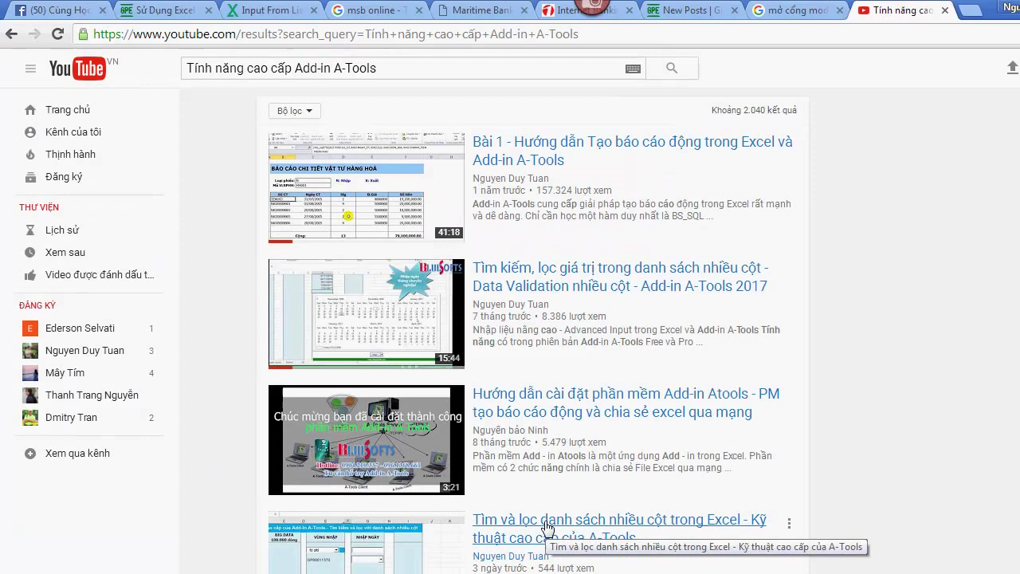
left_click(546, 527)
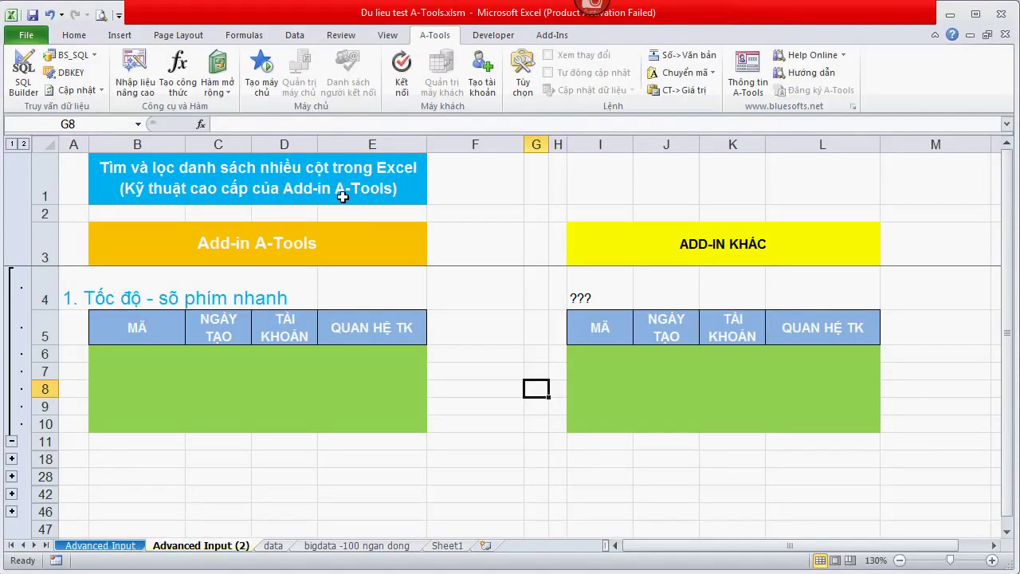
Append '-P2' to the title in cell B1.
left_click(356, 189)
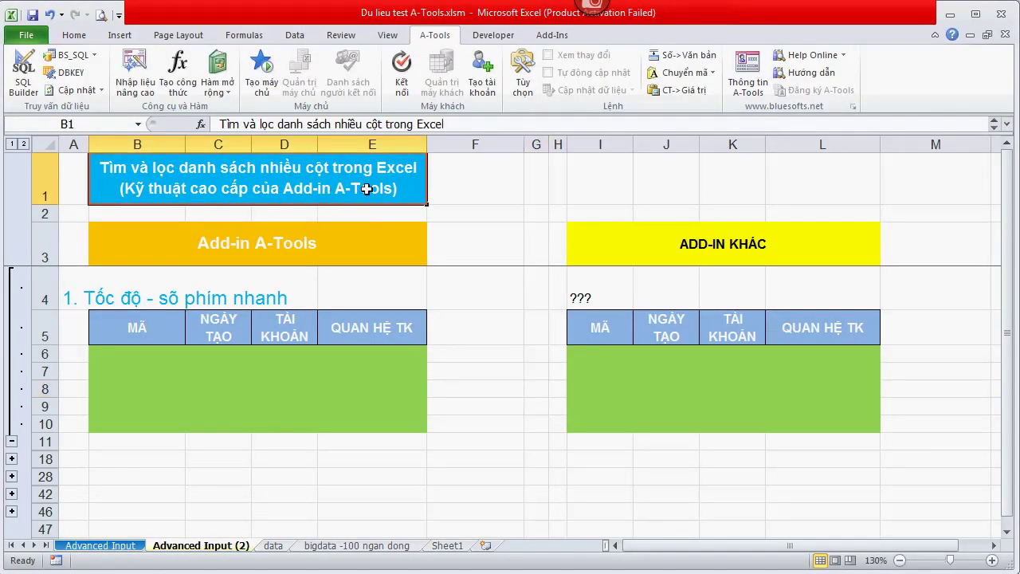
double_click(402, 187)
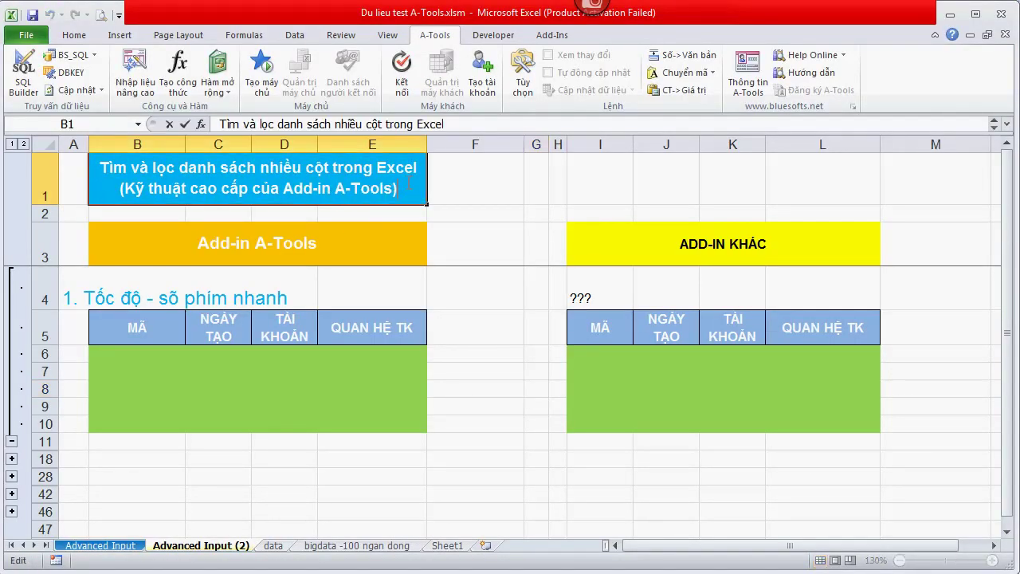
type(" -P2")
key("Return")
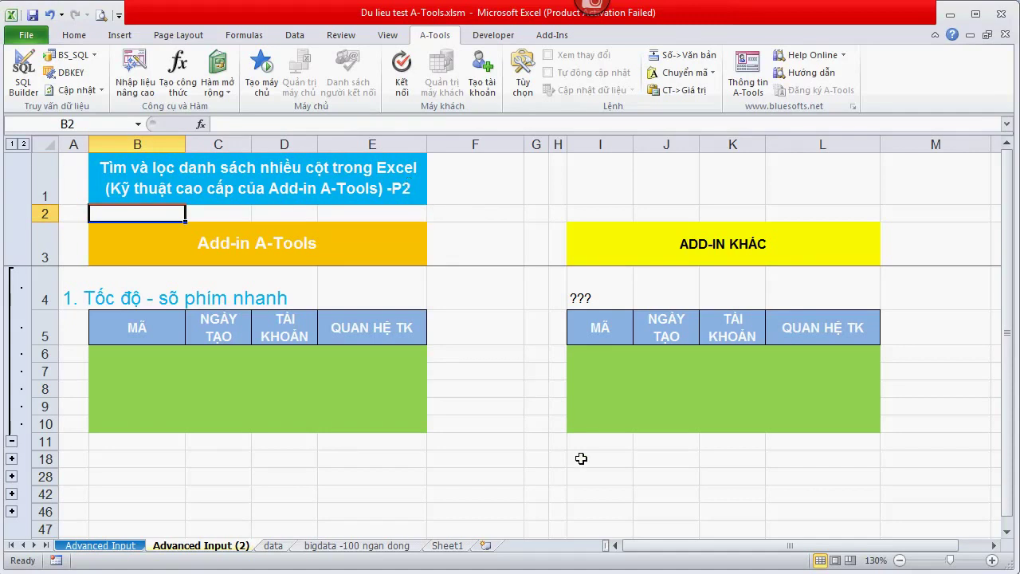
On the bigdata -100 ngan dong sheet, select the full BIGDATA range from the MÃ header down to the last row.
left_click(119, 548)
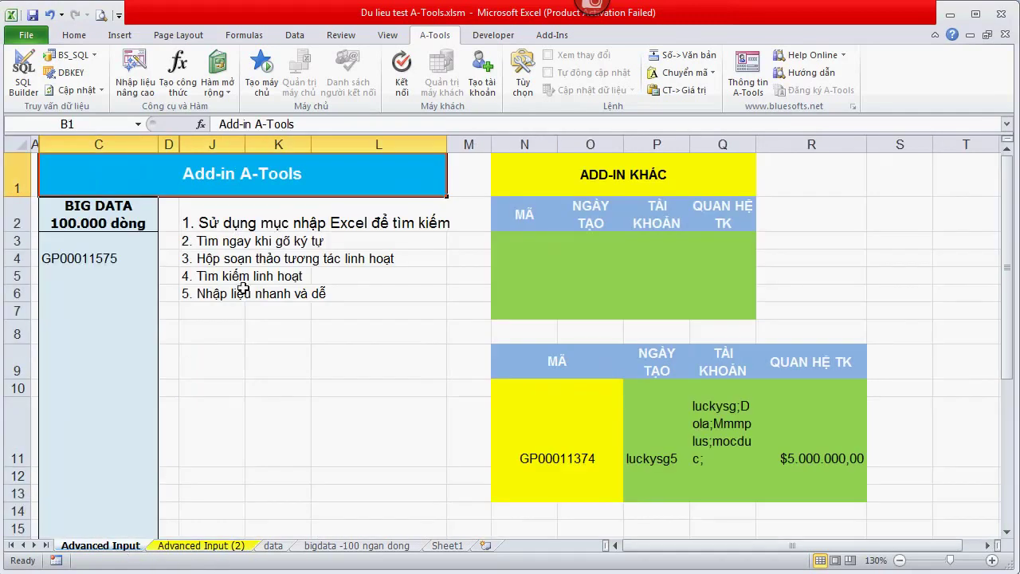
left_click(315, 549)
left_click(156, 237)
key("ctrl+Home")
key("Right")
key("Right")
key("Right")
key("Left")
key("Left")
key("shift+Right")
key("shift+Right")
key("shift+Right")
key("shift+Right")
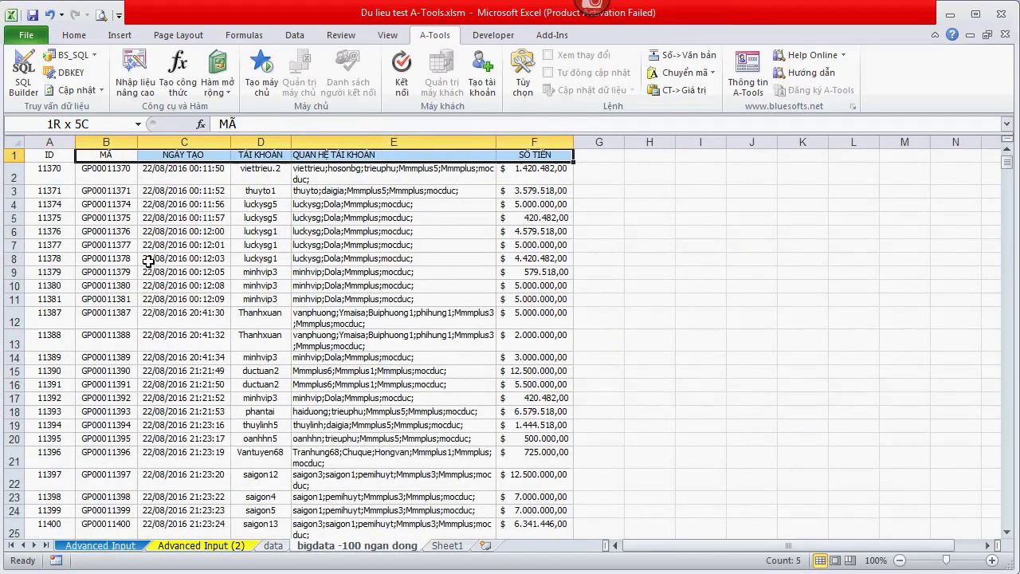
key("shift+Down")
key("shift+Down")
key("shift+Down")
key("shift+Down")
key("shift+Down")
key("shift+Down")
key("ctrl+shift+Down")
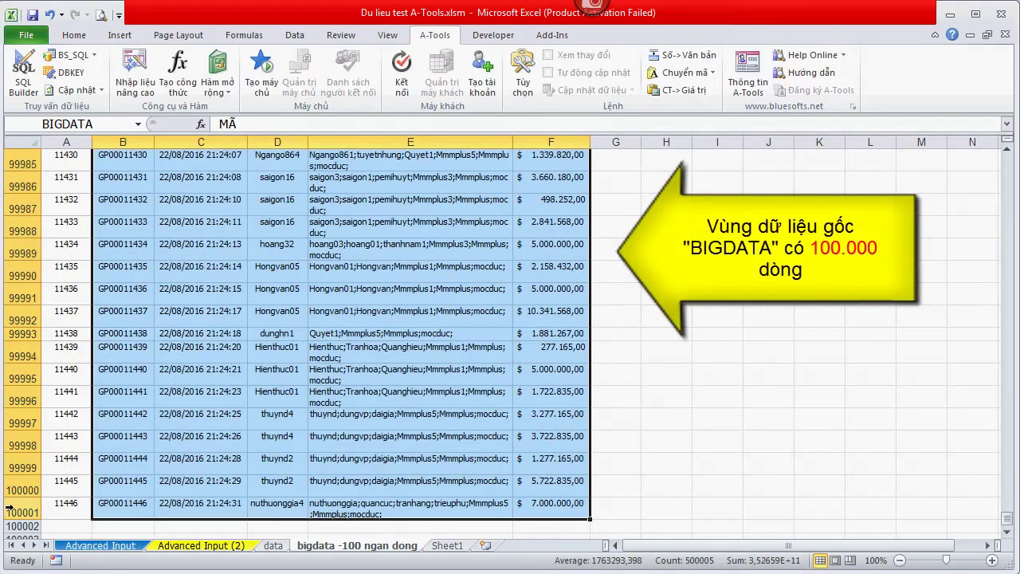
left_click(81, 126)
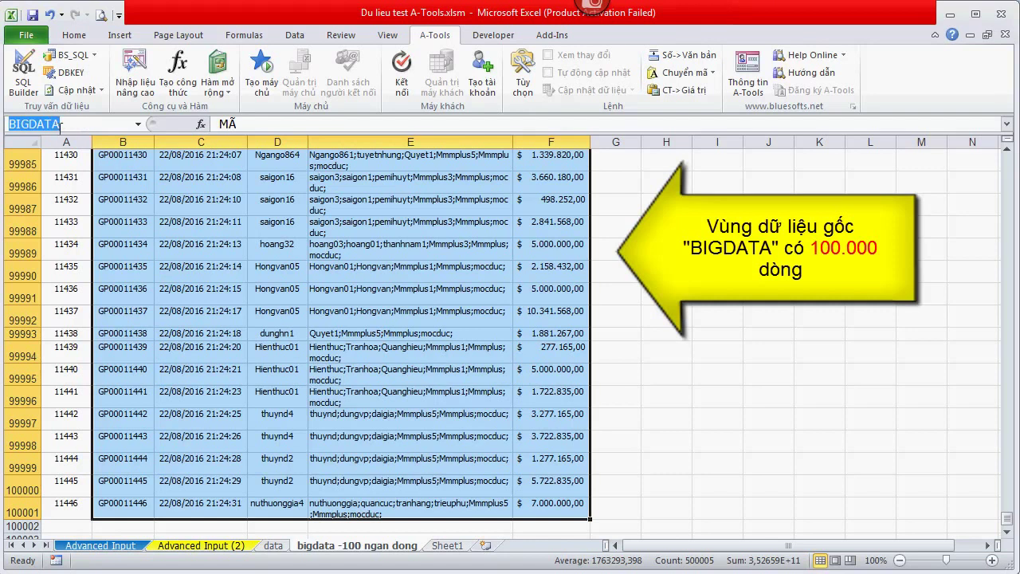
key("Return")
Return to Advanced Input (2) and select the green input area B6:E10.
left_click(398, 369)
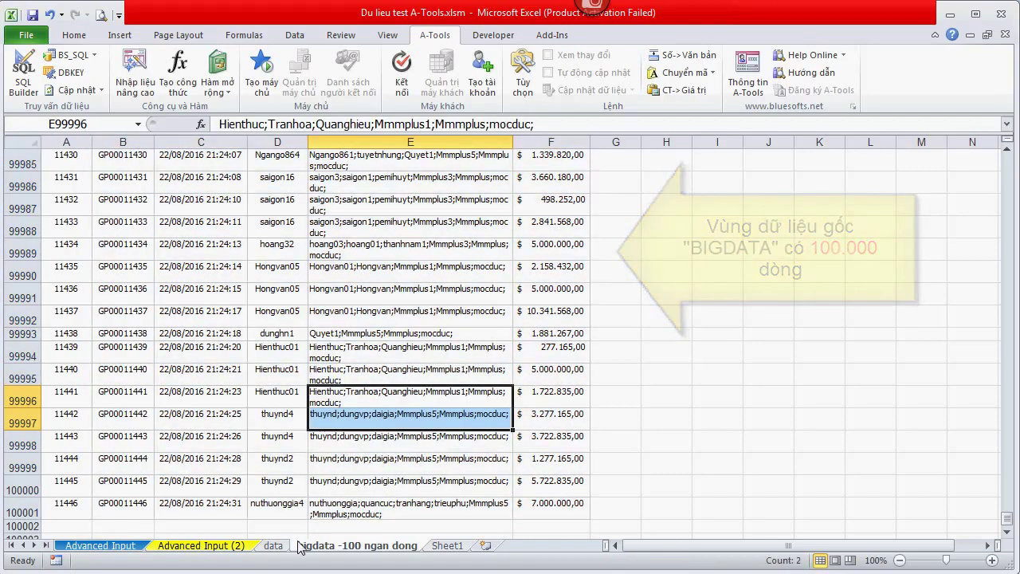
left_click(195, 545)
mouse_move(119, 355)
left_mouse_down()
mouse_move(337, 405)
mouse_move(366, 423)
left_mouse_up()
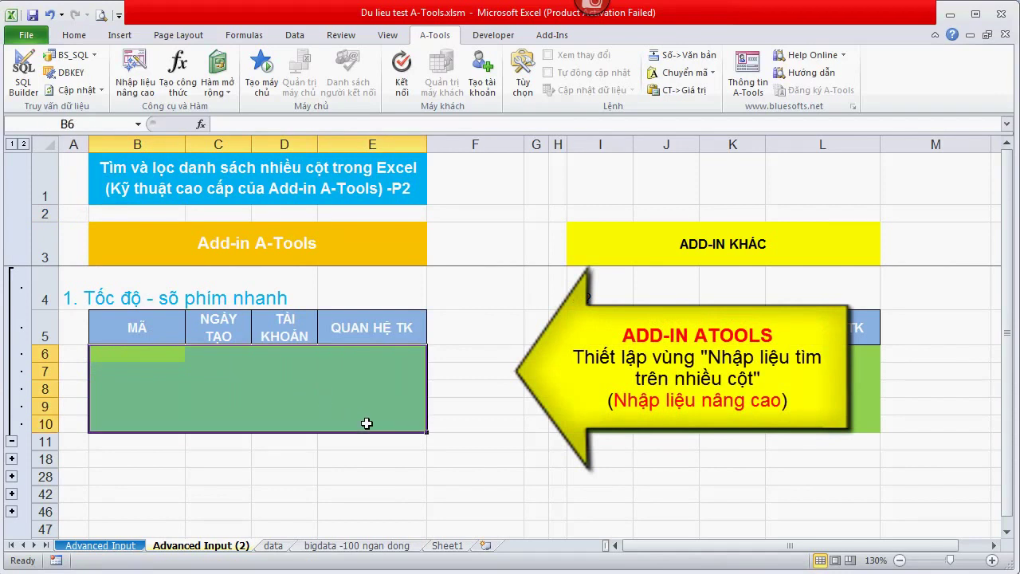
Add an A-Tools Nhập liệu nâng cao rule for B6:E10 with BIGDATA as the source data.
left_click(141, 79)
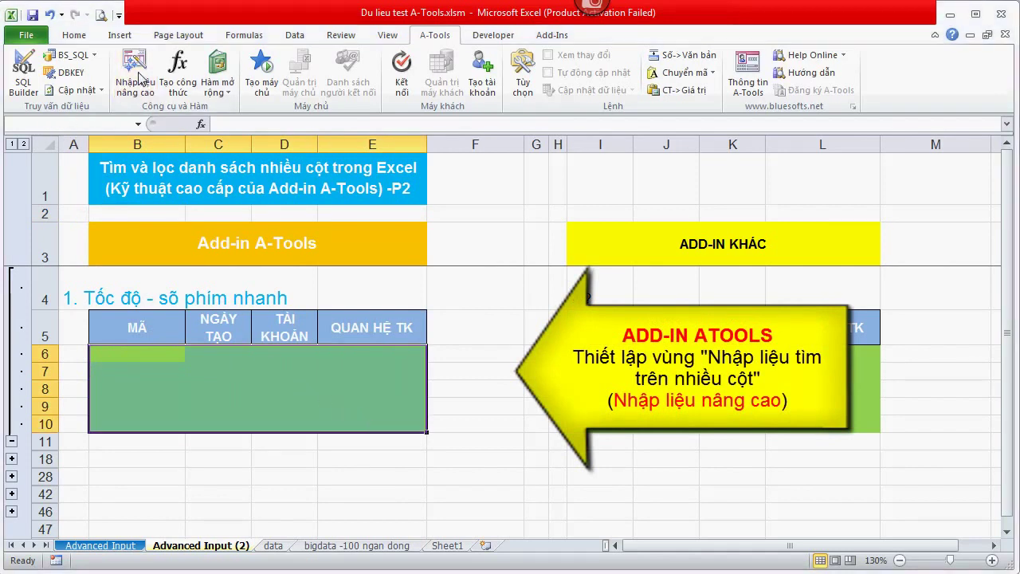
left_click(557, 407)
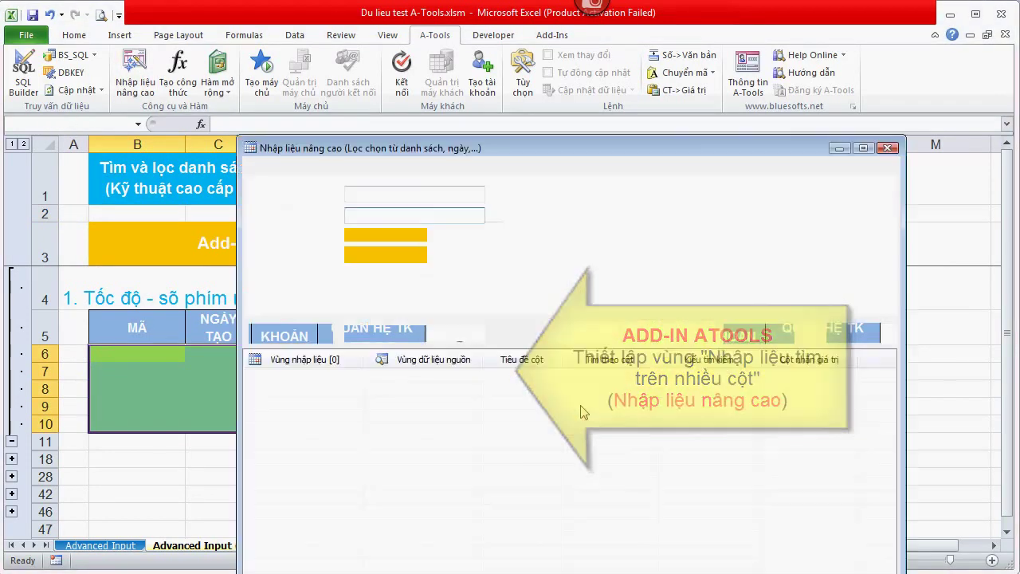
left_click(495, 216)
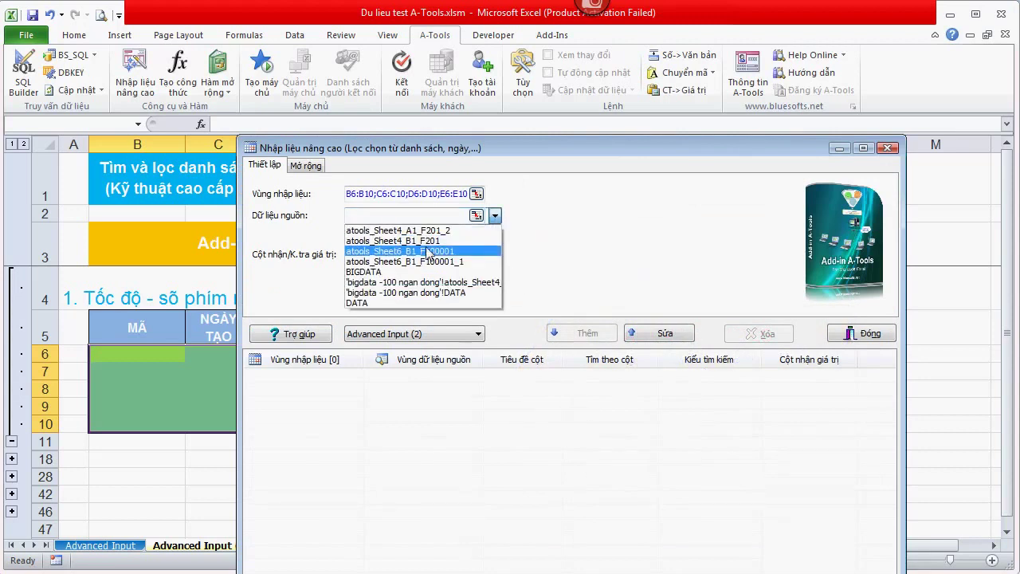
left_click(395, 272)
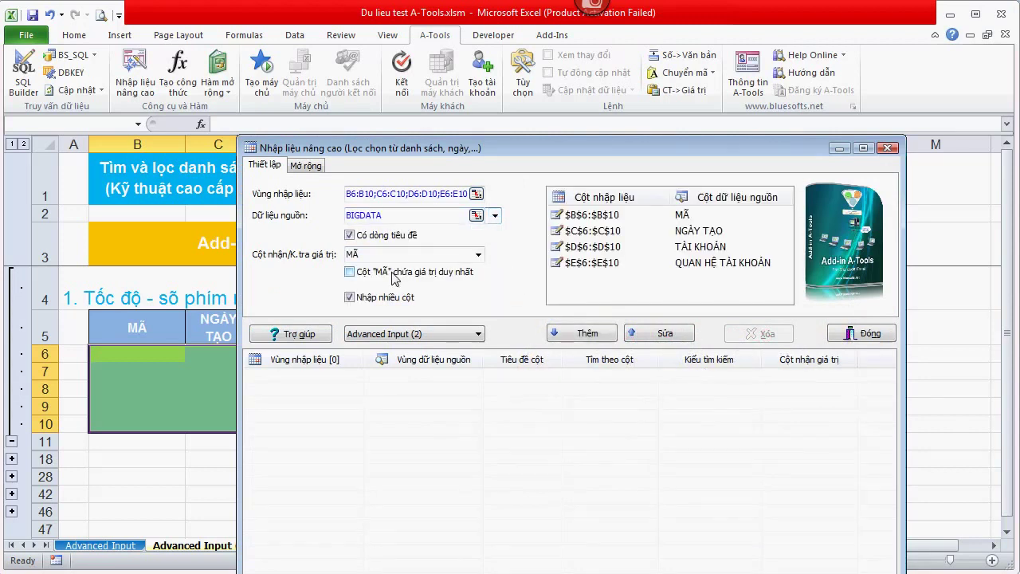
left_click(579, 334)
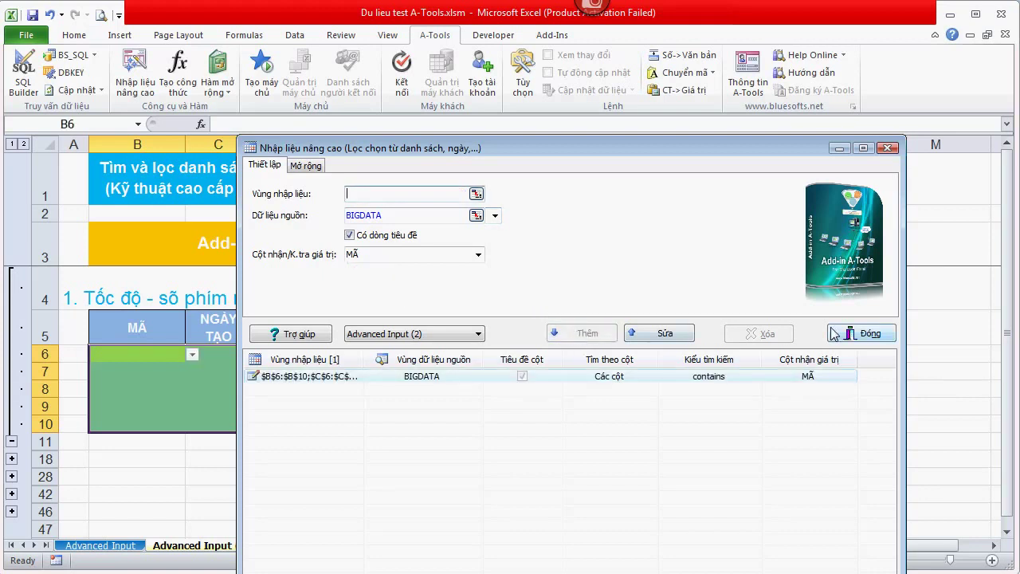
left_click(840, 334)
left_click(151, 355)
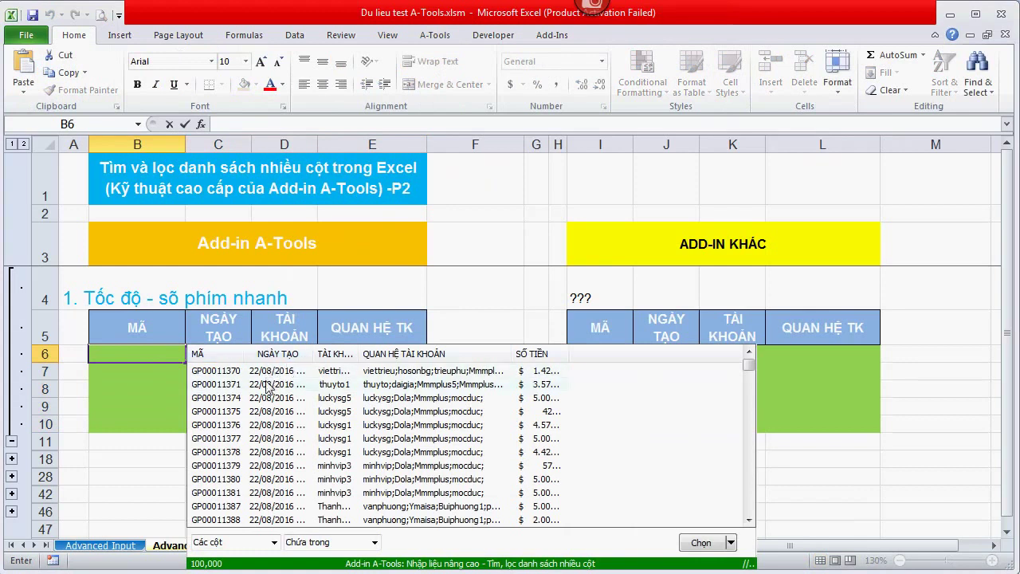
Widen the MÃ, NGÀY TẠO and QUAN HỆ TÀI KHOẢN columns of the lookup list and shrink its window.
left_click_drag(245, 354, 256, 358)
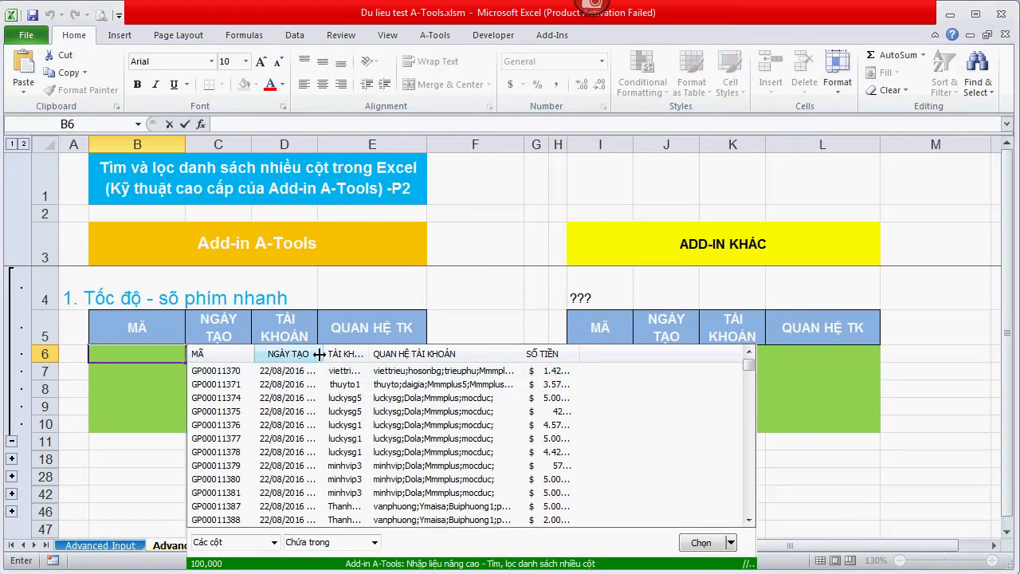
left_click_drag(319, 353, 355, 354)
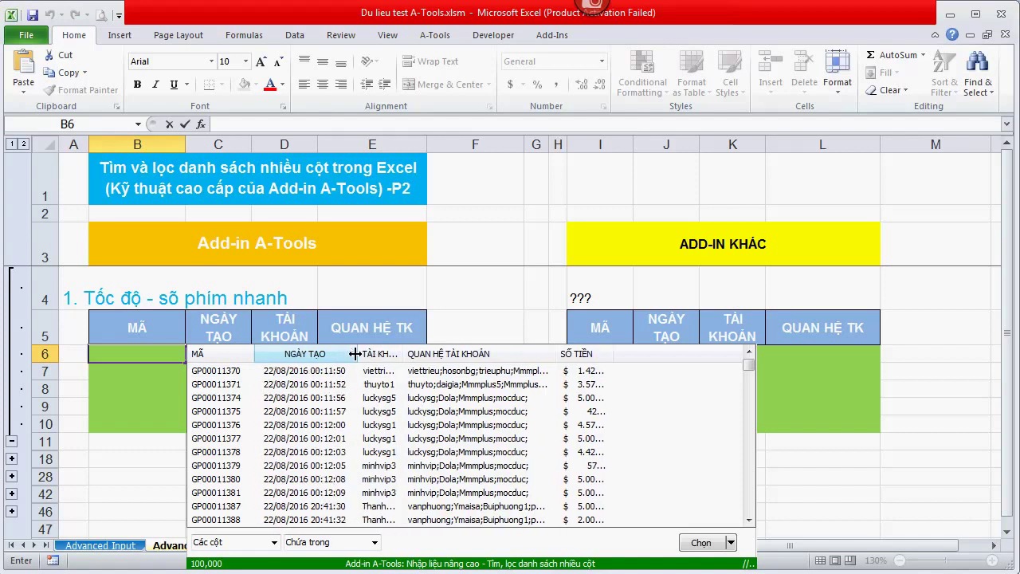
left_click_drag(557, 354, 659, 354)
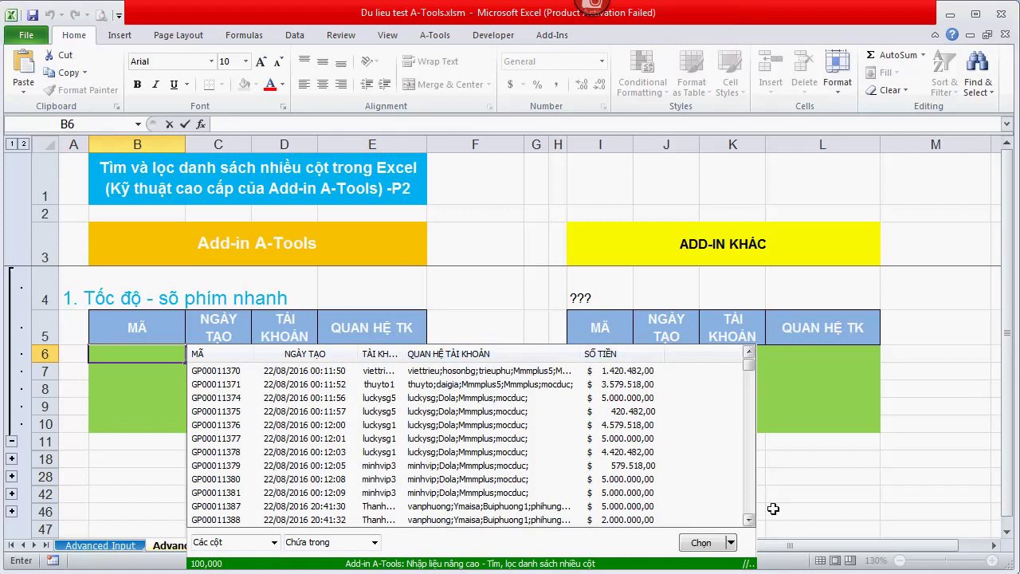
left_click_drag(748, 563, 664, 525)
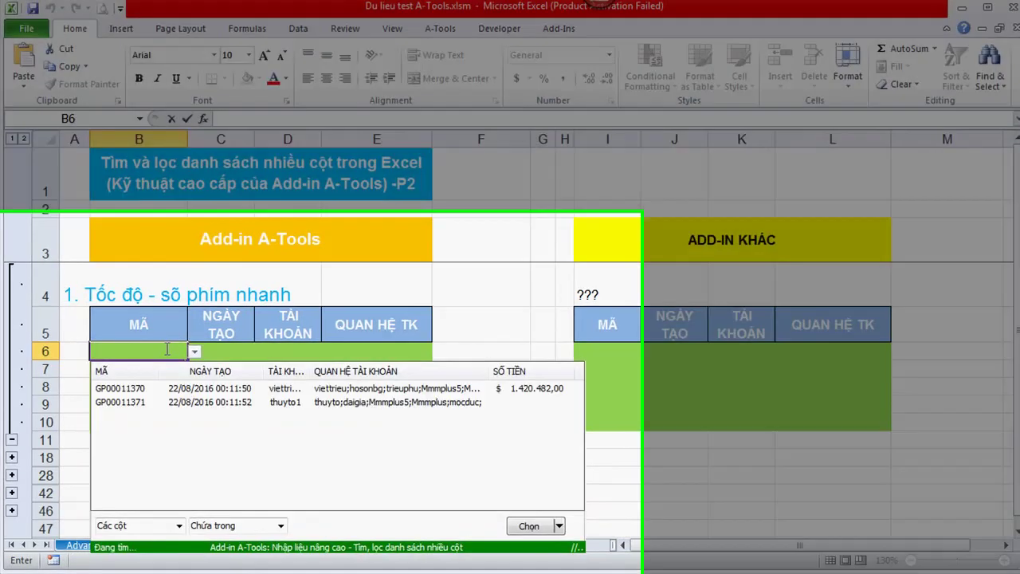
type("vanhop")
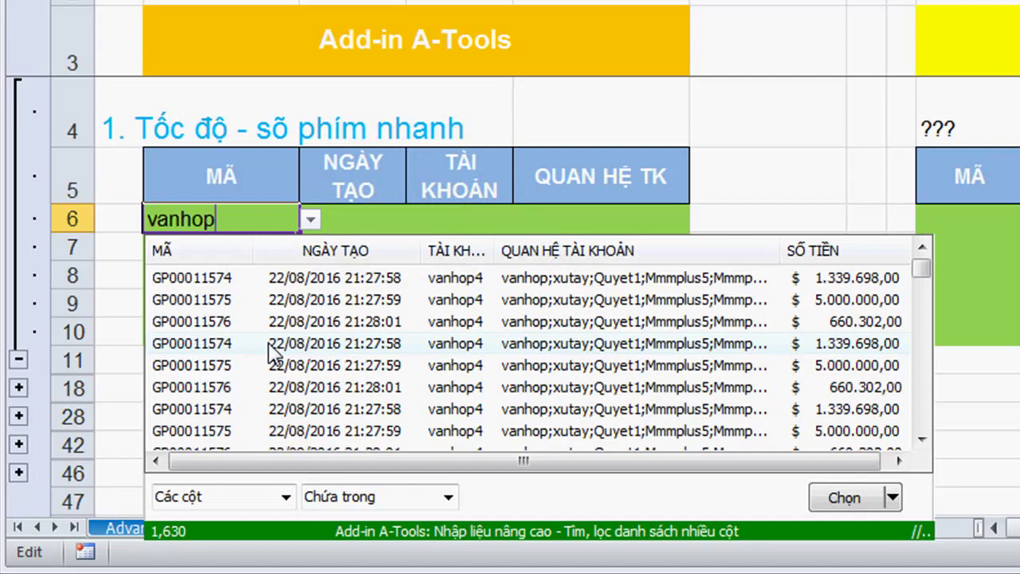
double_click(271, 353)
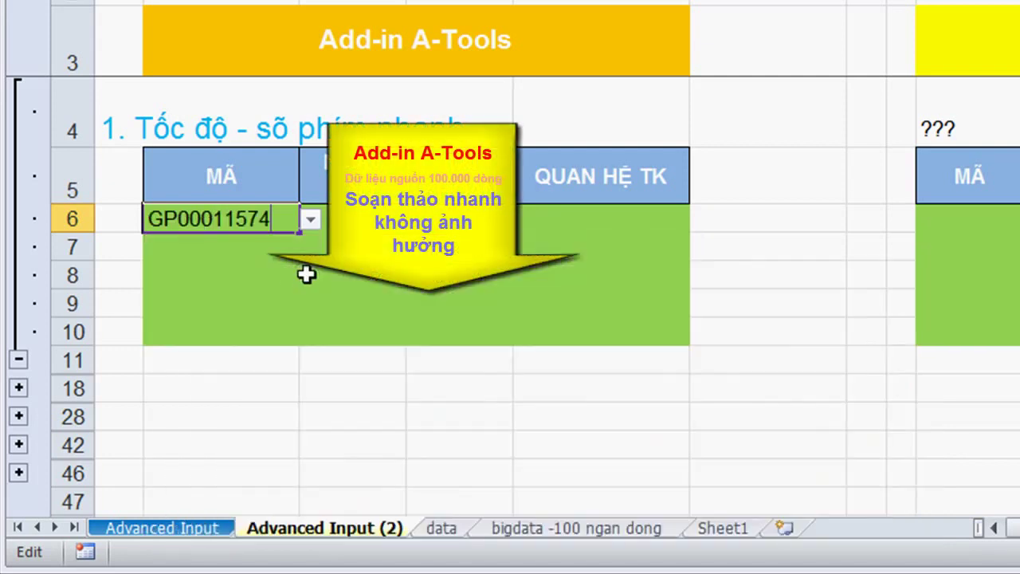
left_click(282, 243)
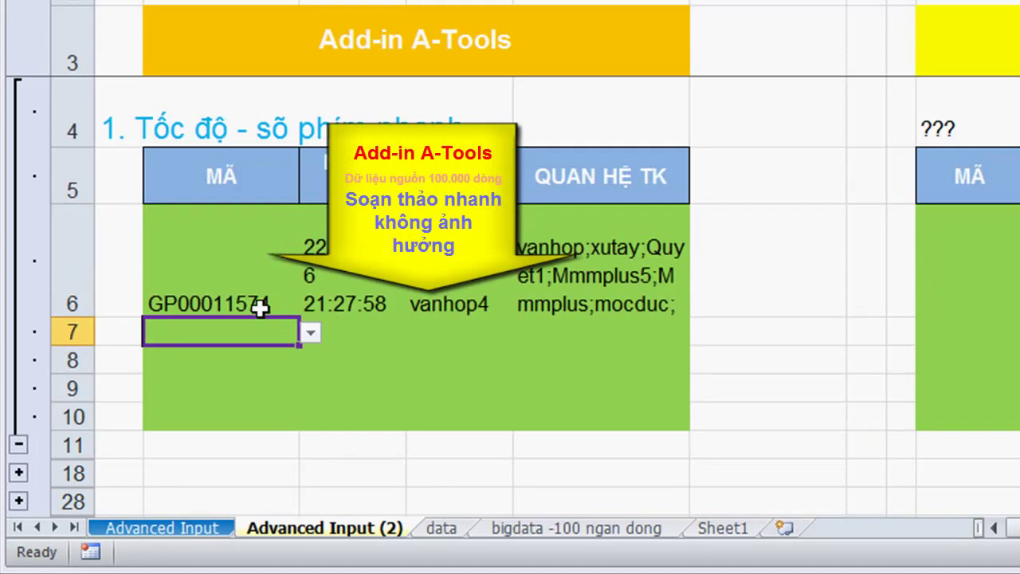
type("vanhop")
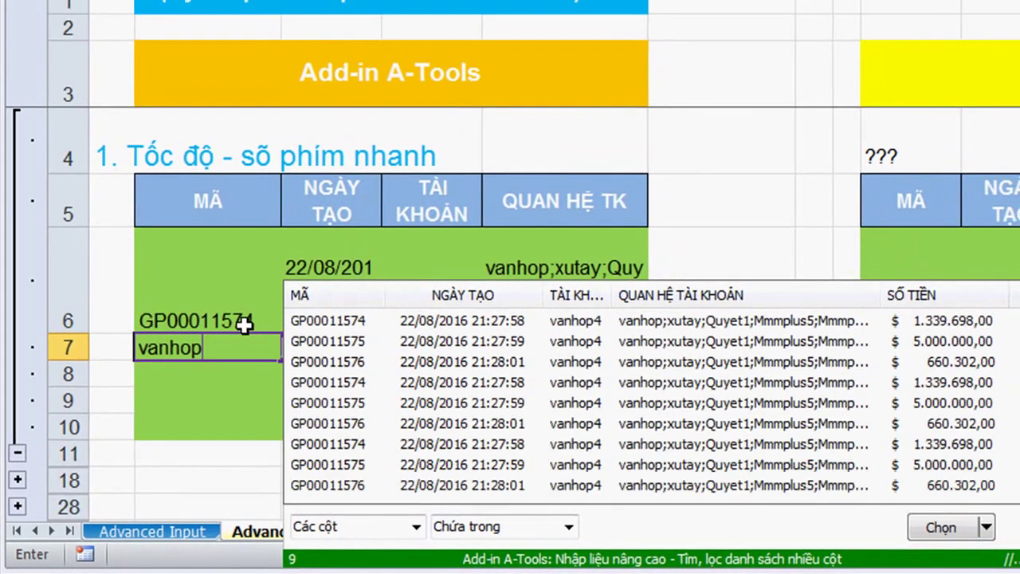
key("Return")
key("Return")
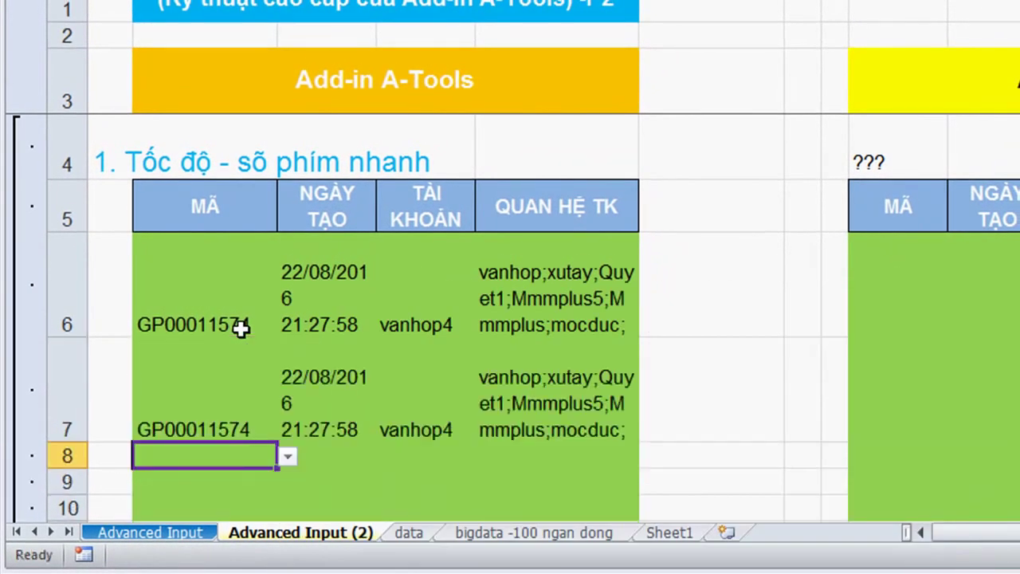
Filter for 'lucky', pick record GP00011374 into row 8, and select the table A6:D11.
type("luck")
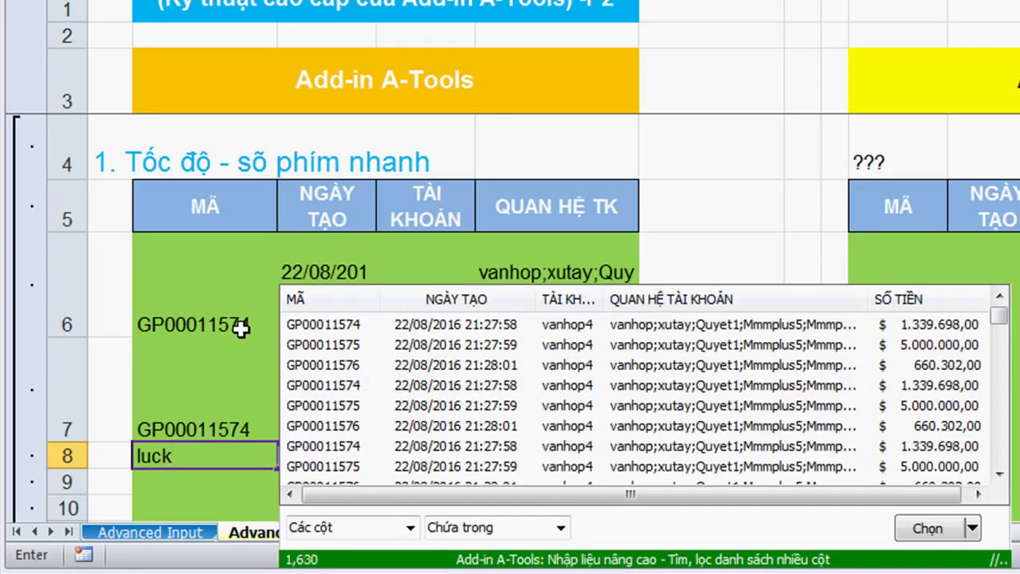
key("Escape")
key("Escape")
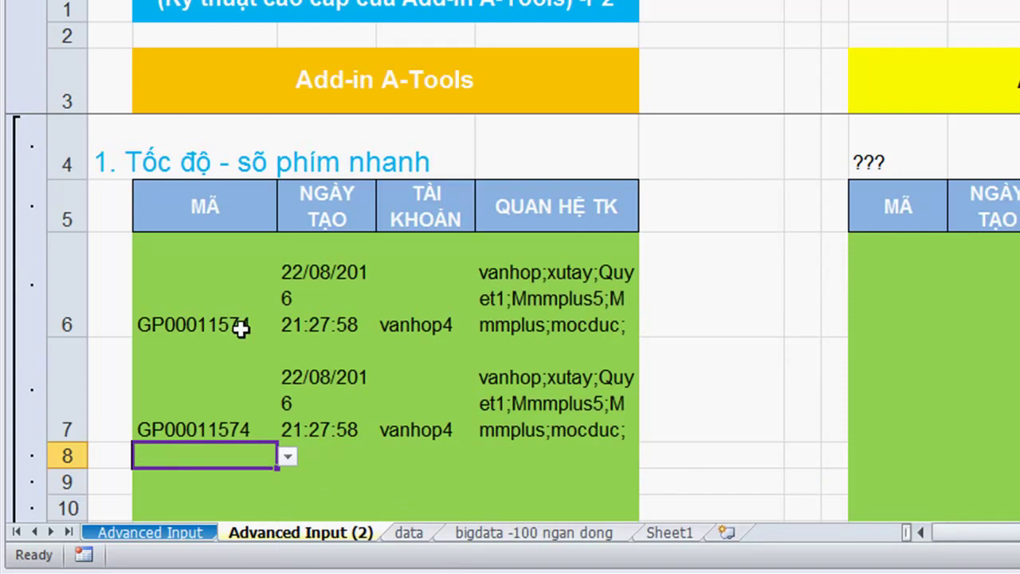
type("lucky")
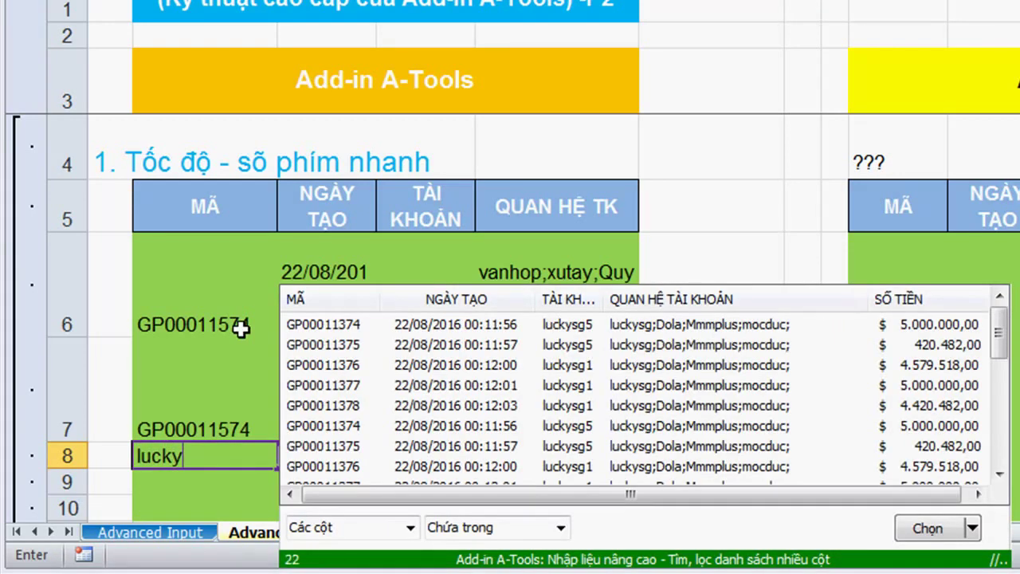
double_click(489, 325)
scroll(478, 471, "down", 1)
scroll(478, 471, "up", 1)
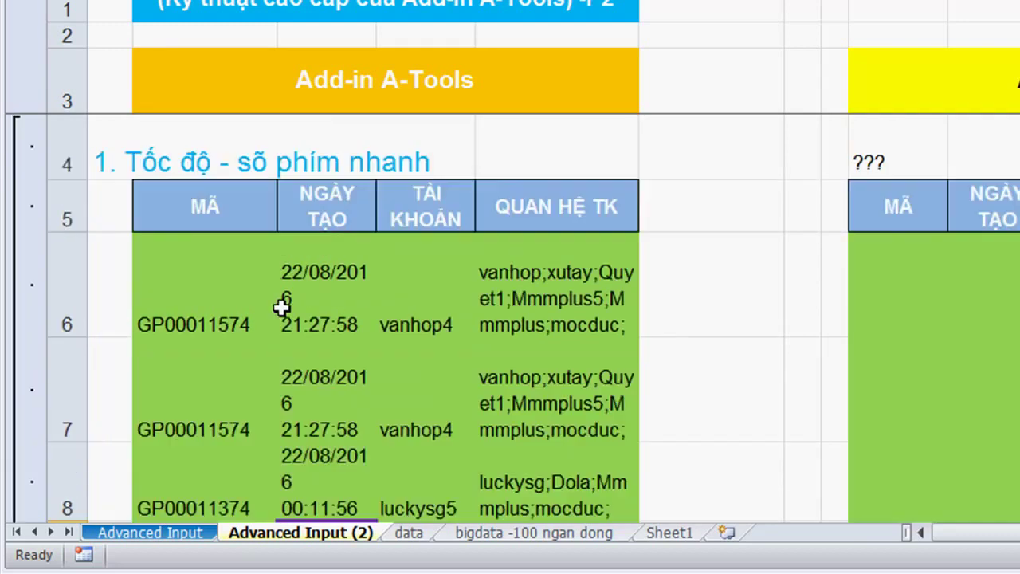
left_click_drag(207, 282, 518, 470)
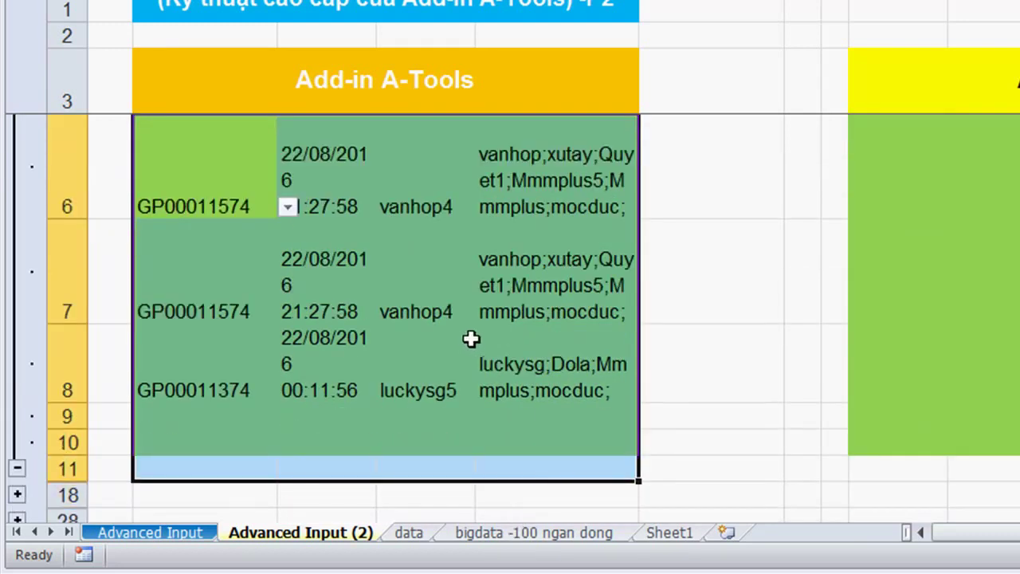
Clear A6:D11, then test picking GP00011374 into rows 6 and 7 via 'ky' and 'lucky' filters.
key("Delete")
scroll(470, 338, "up", 1)
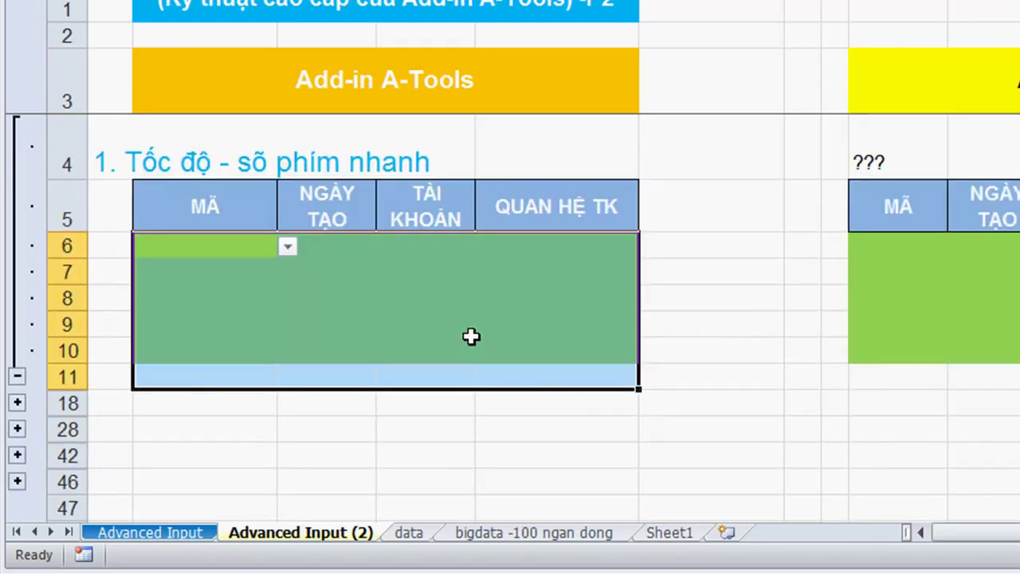
left_click(384, 271)
left_click(204, 236)
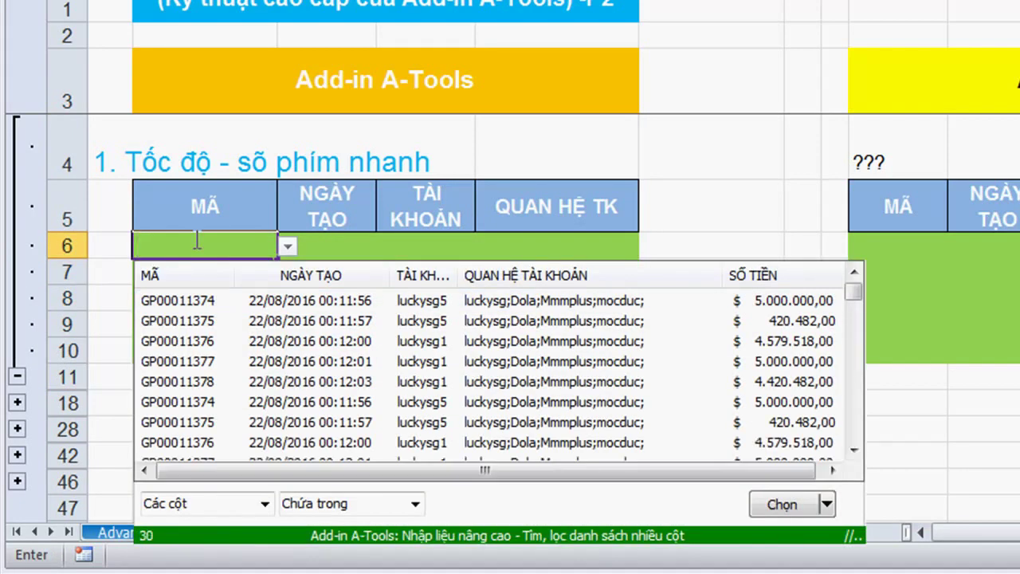
type("lucky")
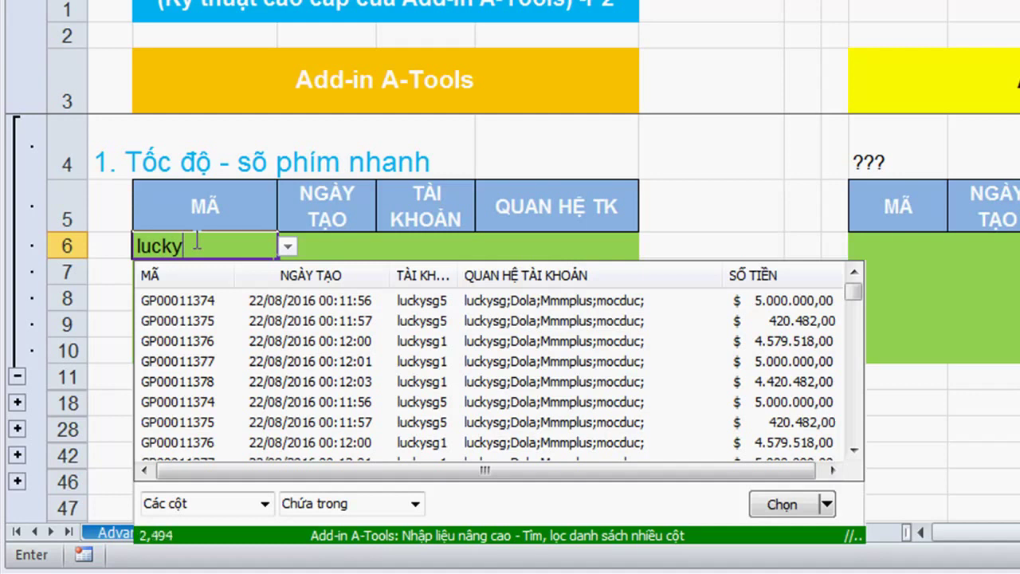
double_click(266, 303)
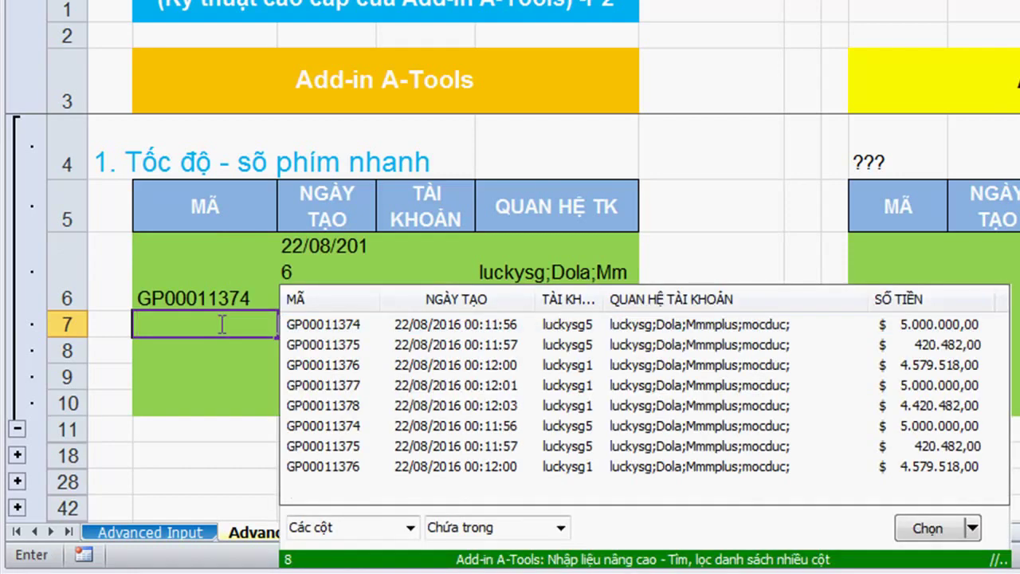
key("Escape")
left_click(202, 353)
left_click(200, 322)
type("lucky")
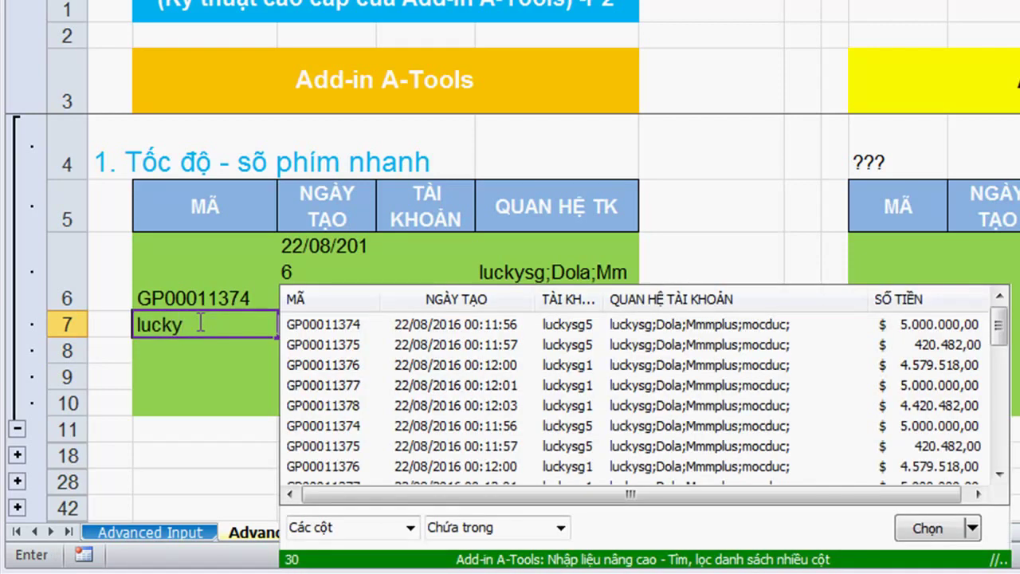
key("Return")
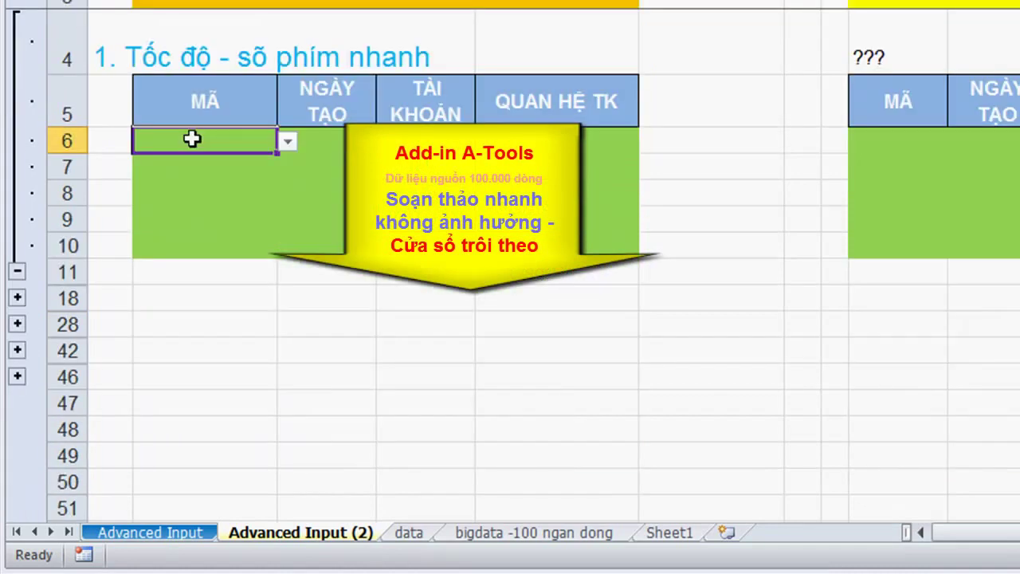
Test fast typing of long text and 'lucky' in the first code cell, cancelling each entry with Esc.
type("fgsdf sdghfuisdhfs fhsdufhsdif hsuifhsdf shduf")
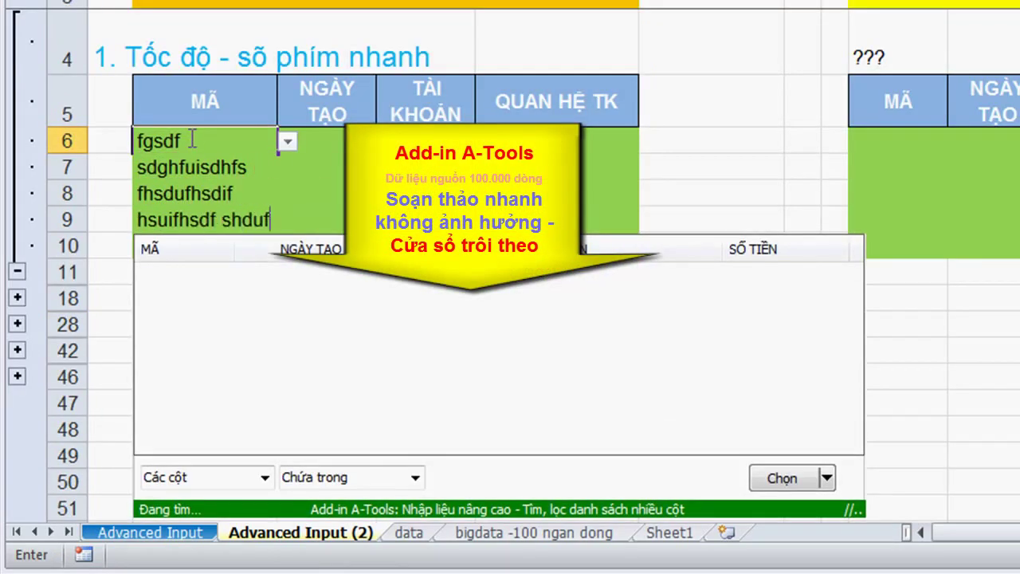
type("hsf hsdufhsdf hsdfhsd fsdiufhsdi")
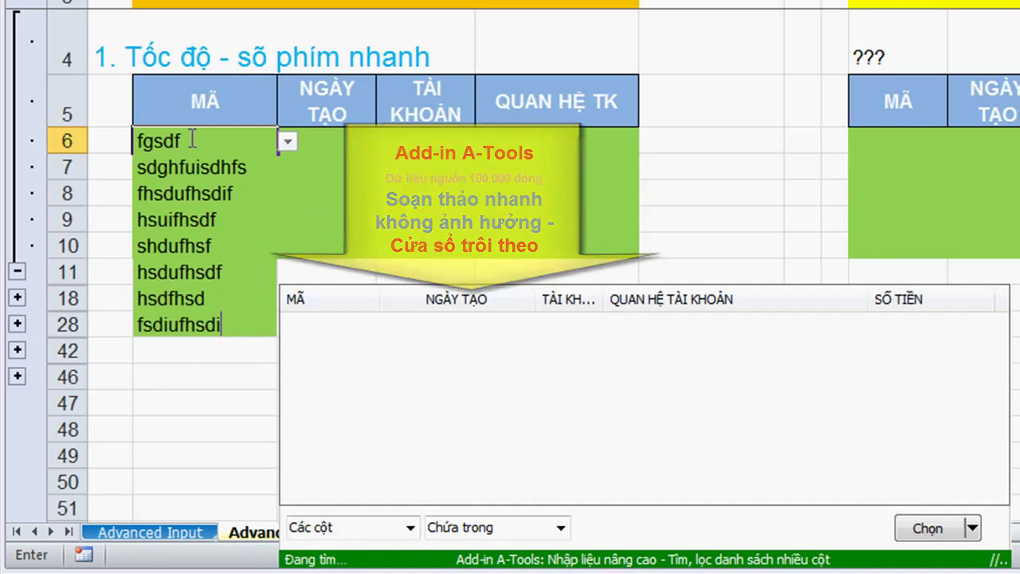
type("f sdi")
key("Escape")
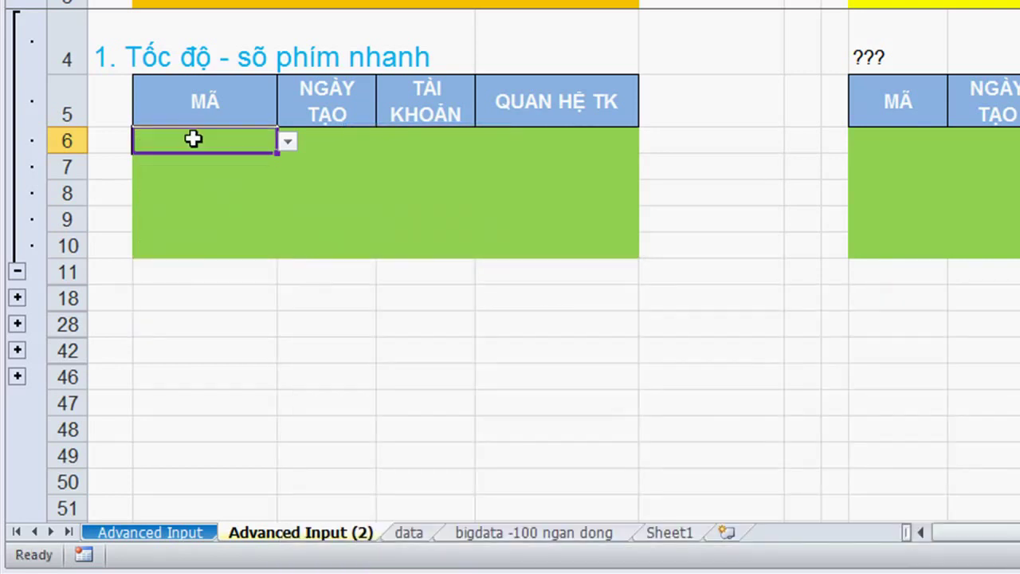
type("lucky")
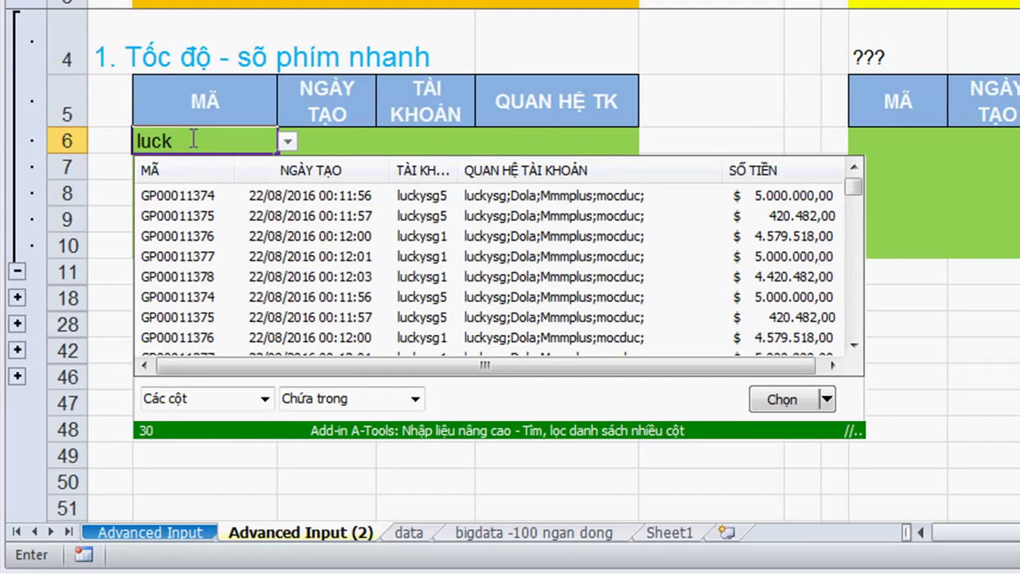
key("Escape")
key("Escape")
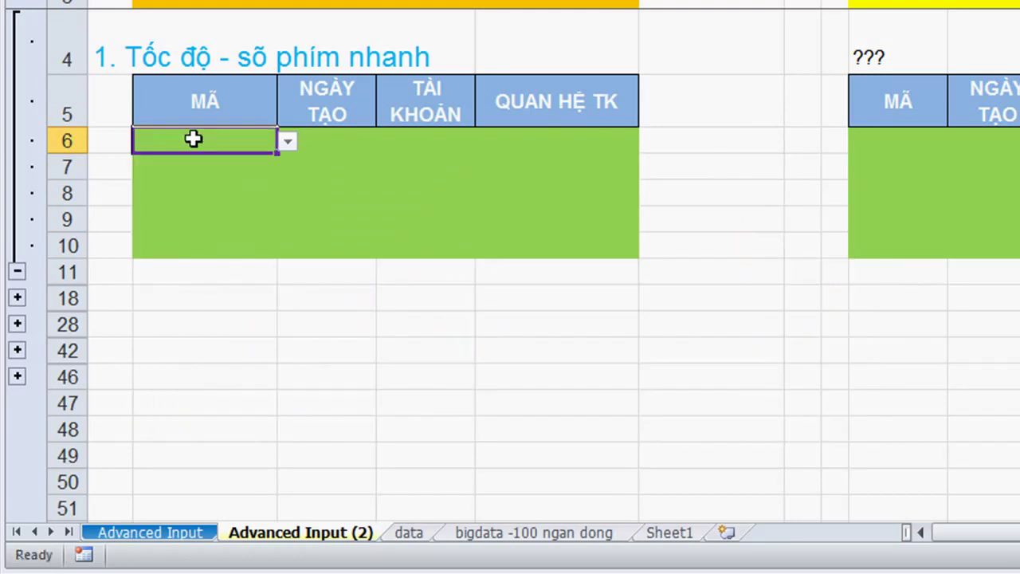
key("Down")
key("Up")
type("lucky ")
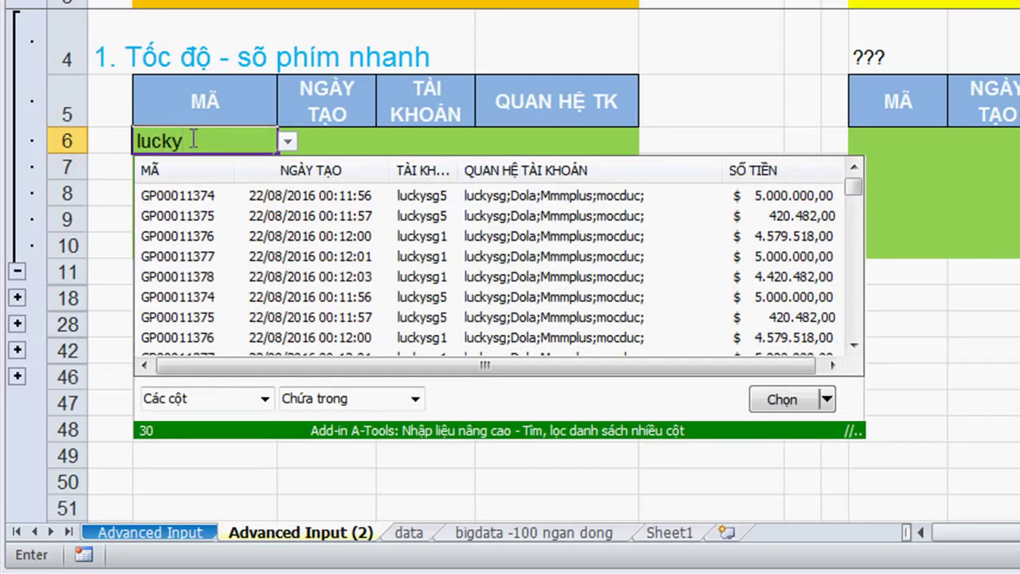
type("sdi")
type("fhsdoifhsdiofhsdohifsd fhsdoihfsdo fsdifohsdf sdhfosdhfosdf hsdofhsdo fhsdofhsdo")
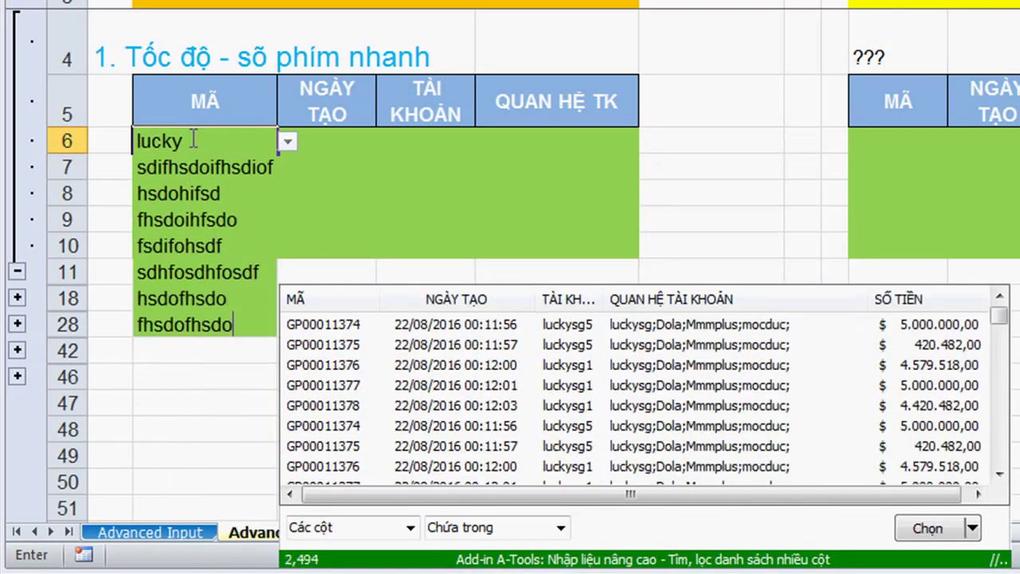
type("fhsdof sdhfsdof o")
key("Escape")
left_click(888, 133)
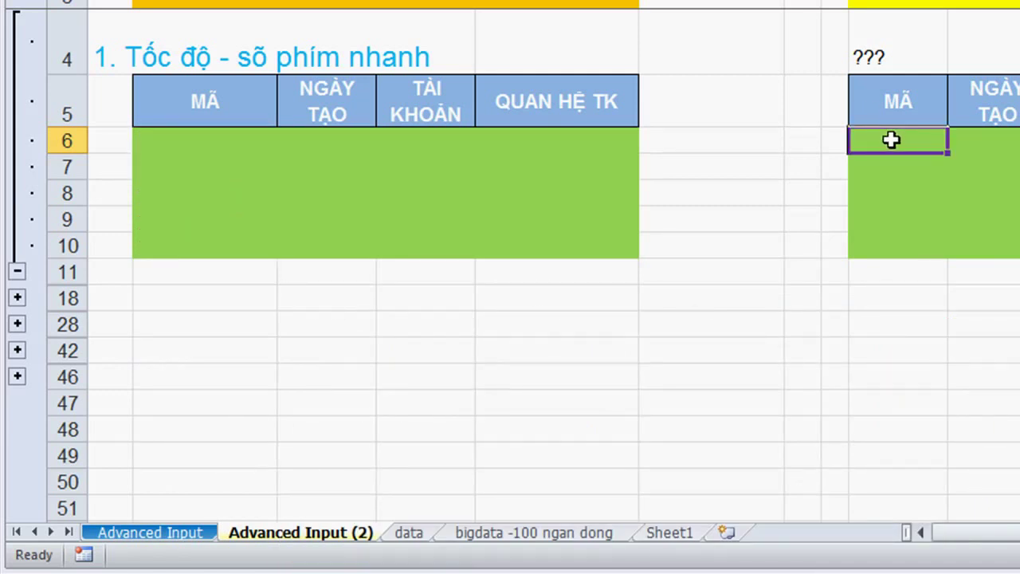
Open the other add-in's Data > Input settings with I6:L10 as the apply range.
left_click_drag(890, 139, 1016, 242)
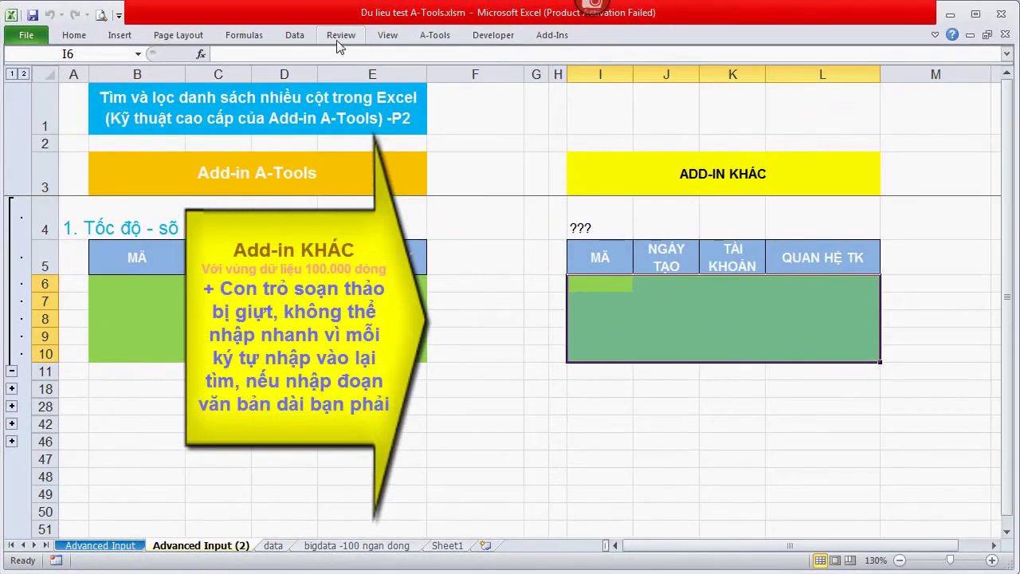
left_click(294, 35)
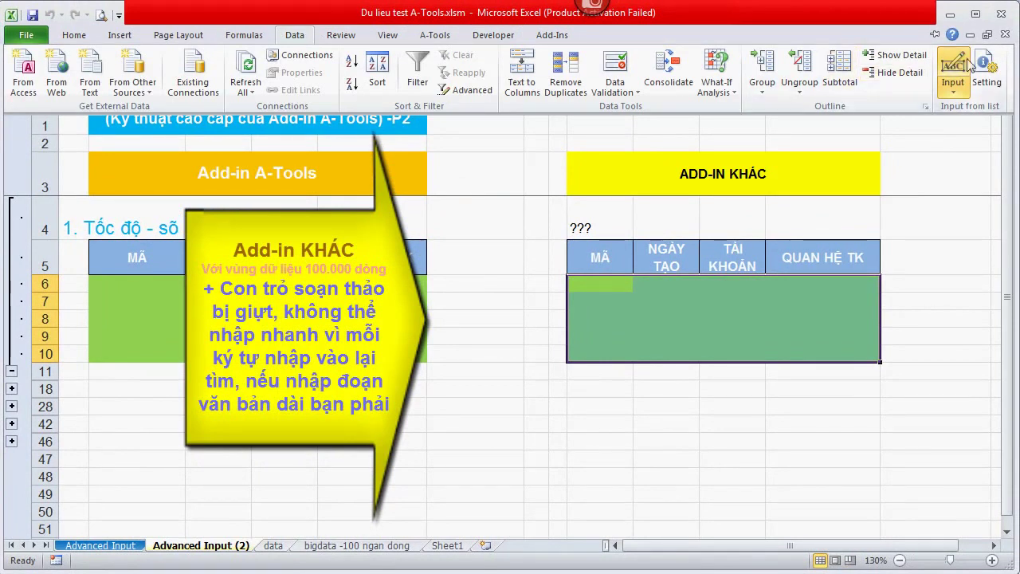
left_click(953, 72)
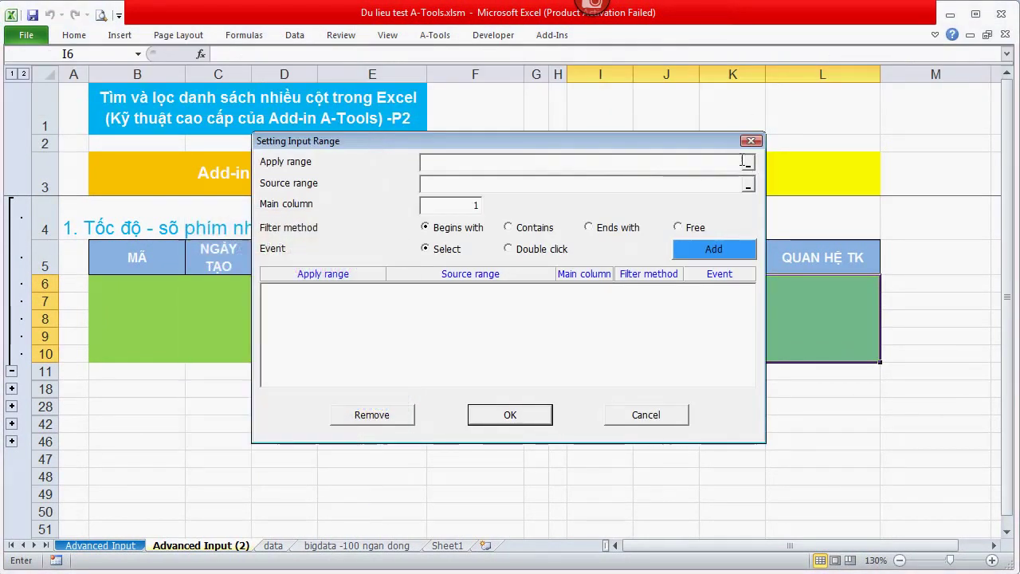
left_click(748, 162)
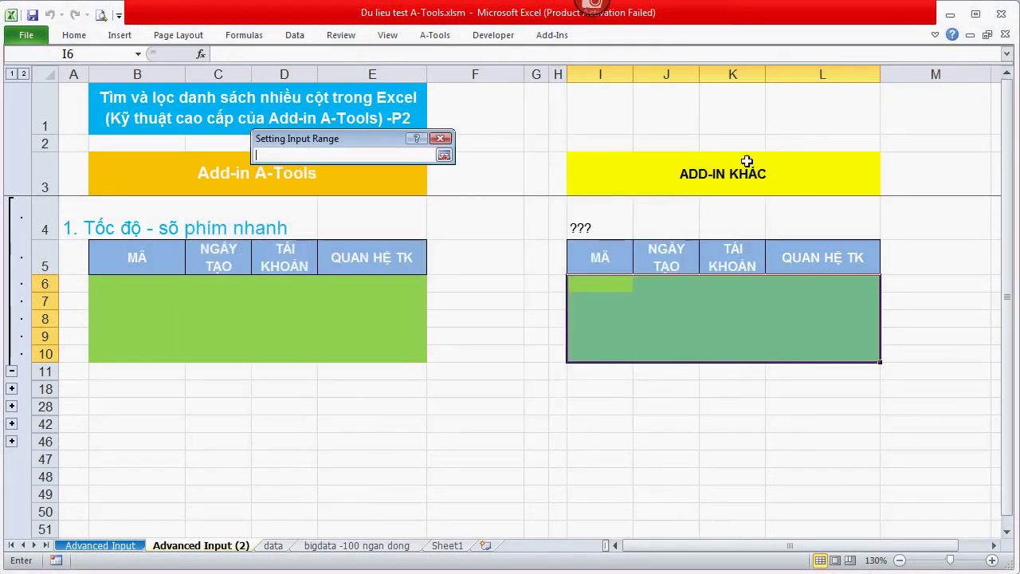
left_click_drag(608, 278, 803, 351)
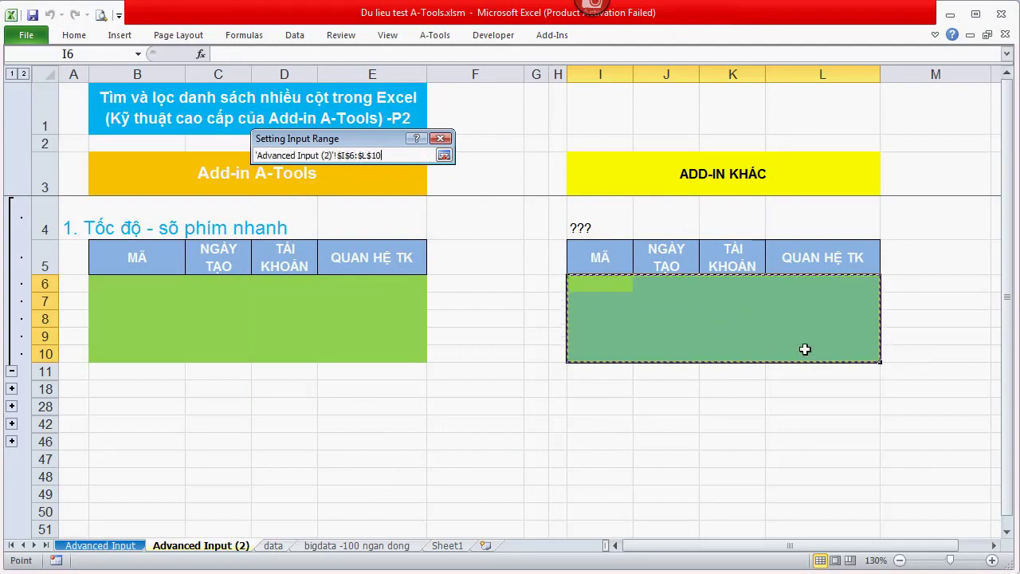
left_click(443, 155)
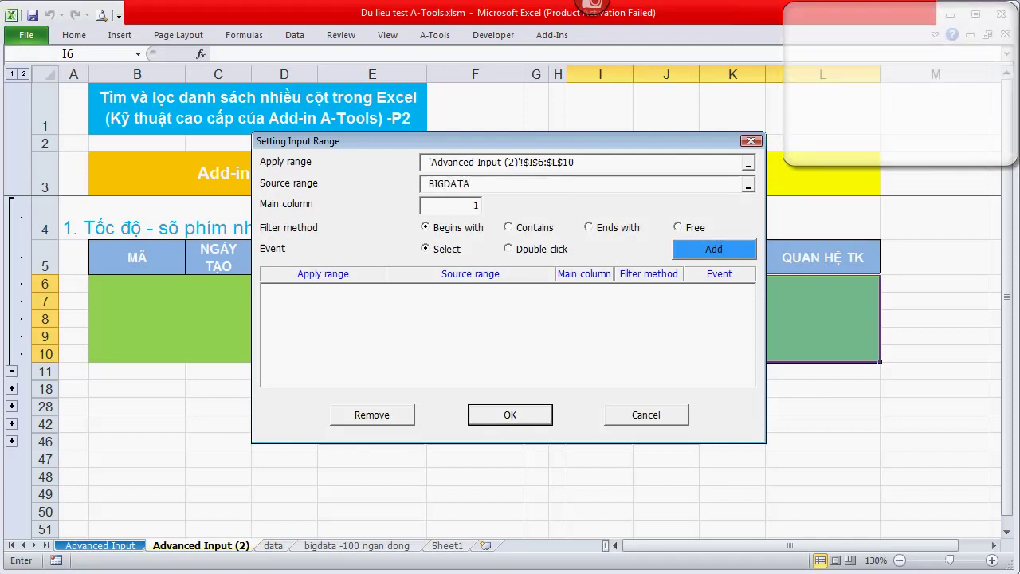
Set main column 3 with the Contains filter, add the BIGDATA entry, and confirm with OK.
double_click(468, 211)
type("3")
left_click(539, 230)
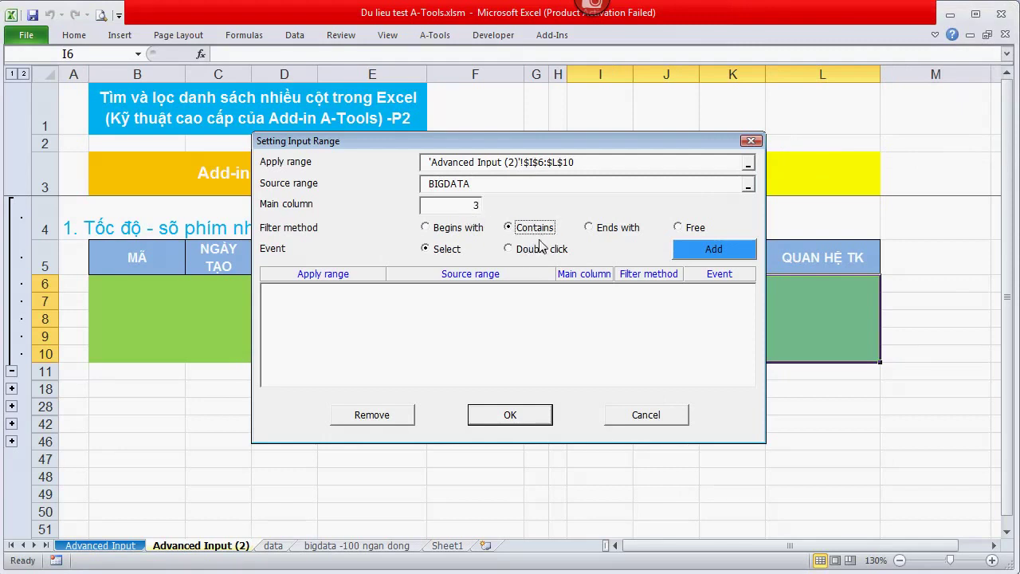
left_click(702, 250)
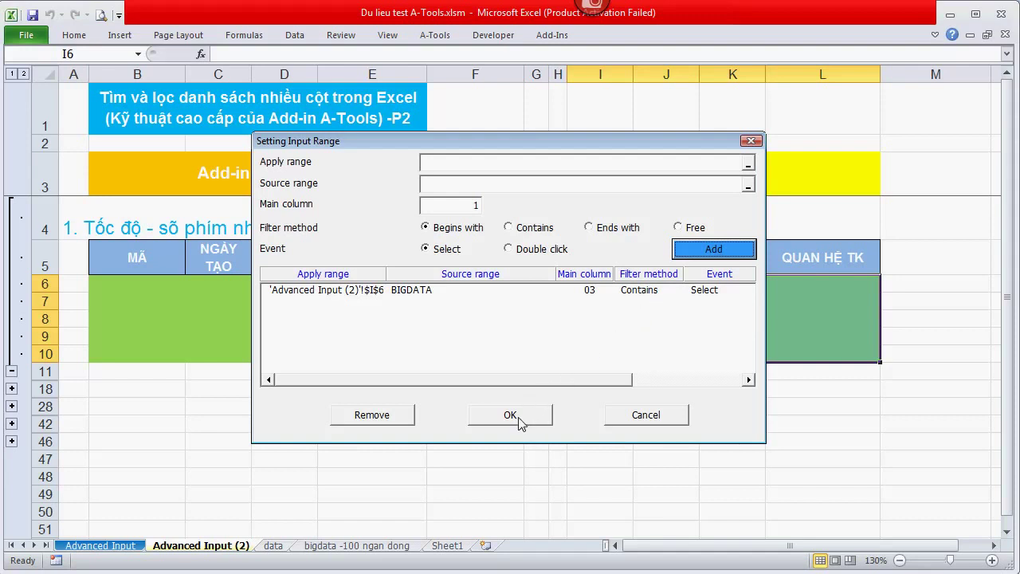
left_click(509, 291)
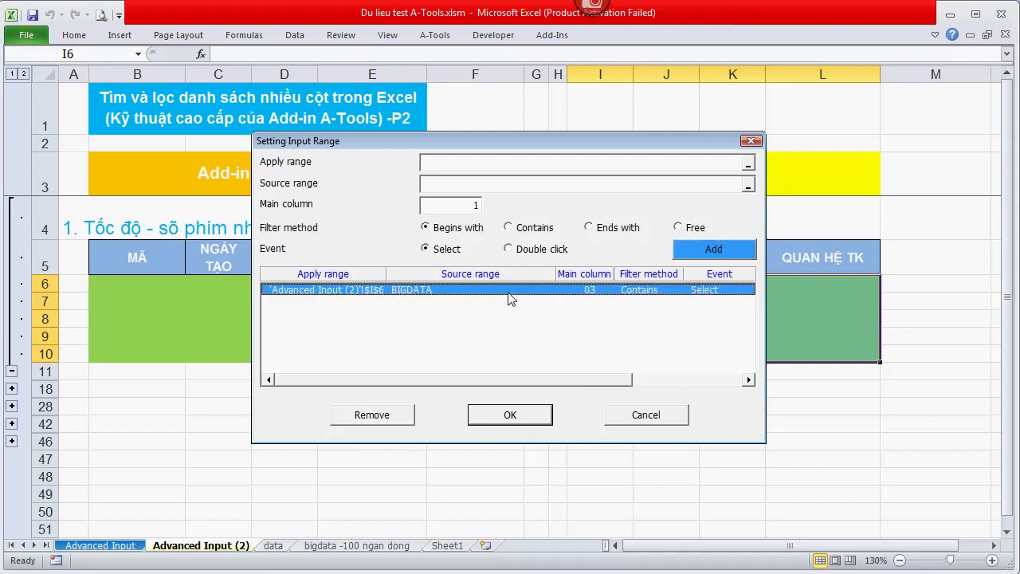
double_click(519, 298)
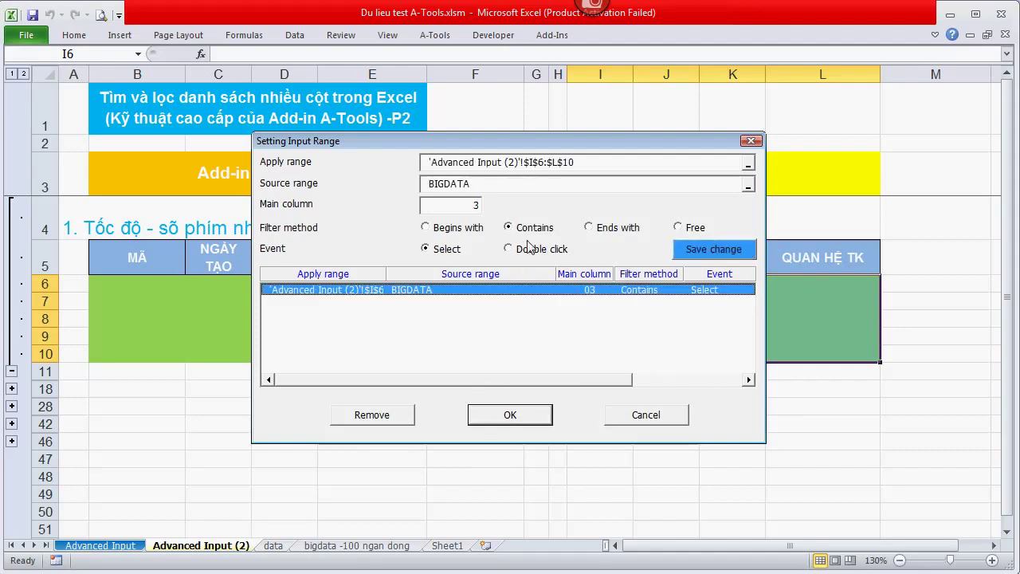
left_click(527, 414)
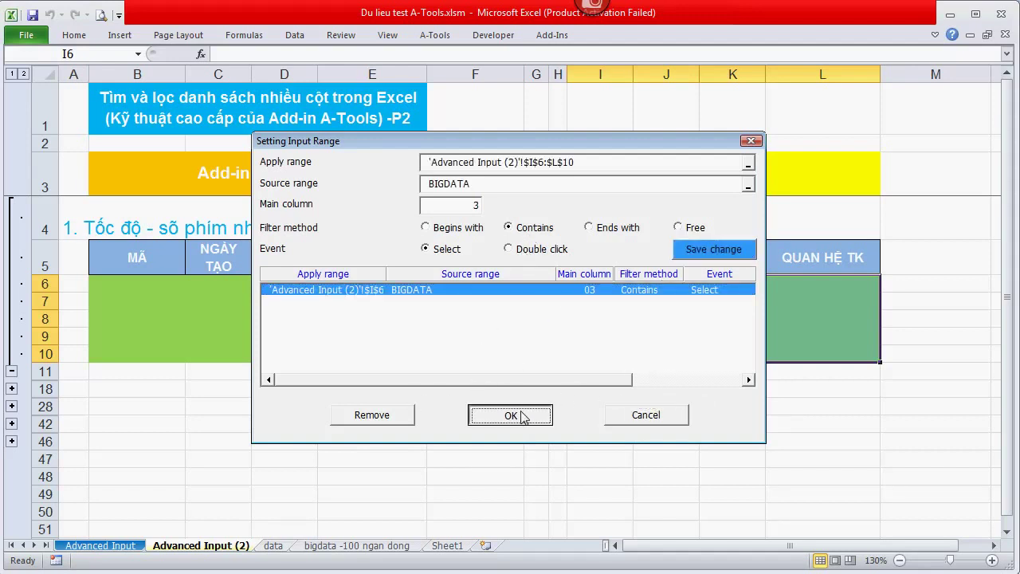
left_click(510, 373)
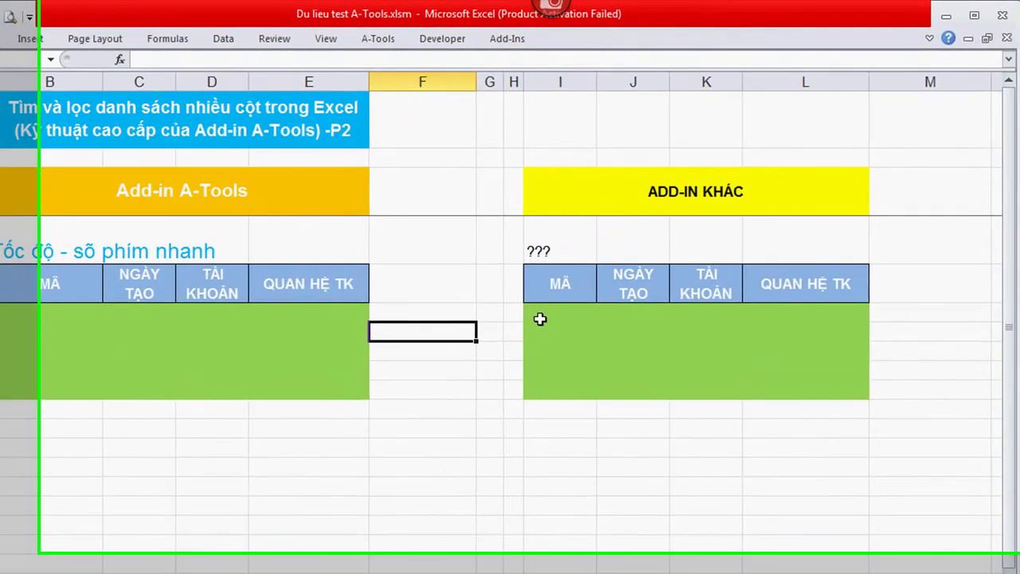
left_click(600, 284)
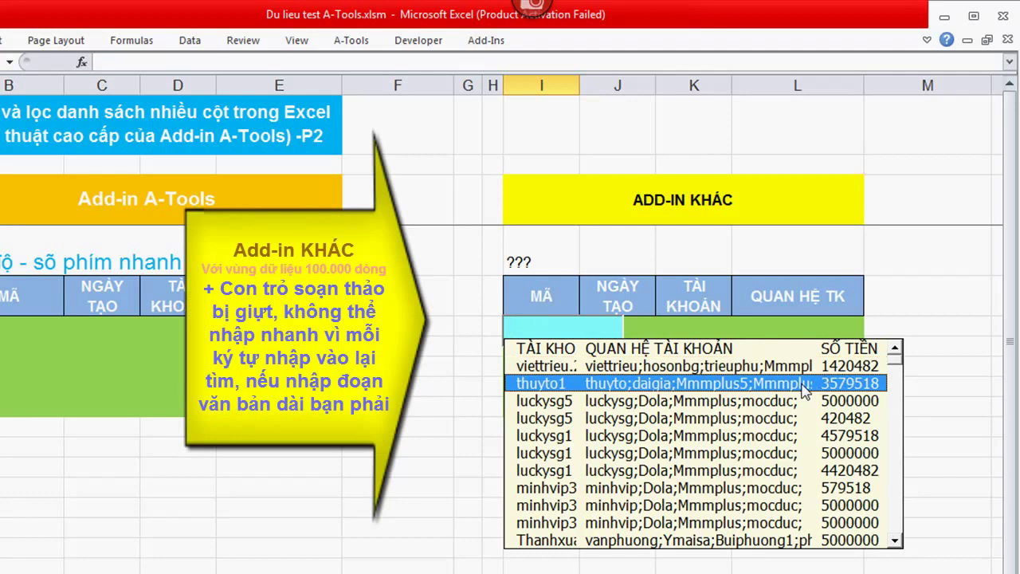
type("LUCKY")
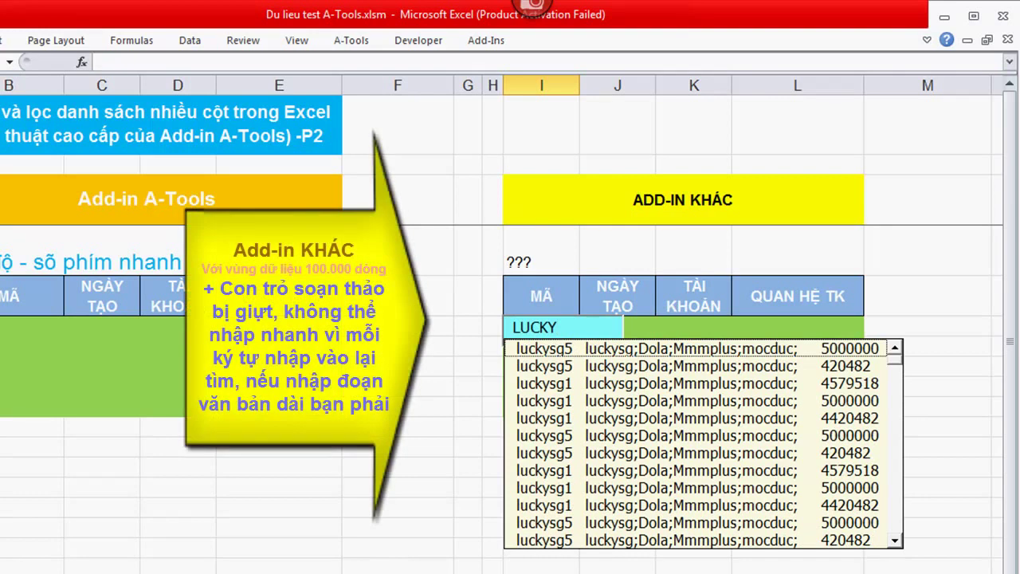
key("BackSpace")
key("BackSpace")
key("BackSpace")
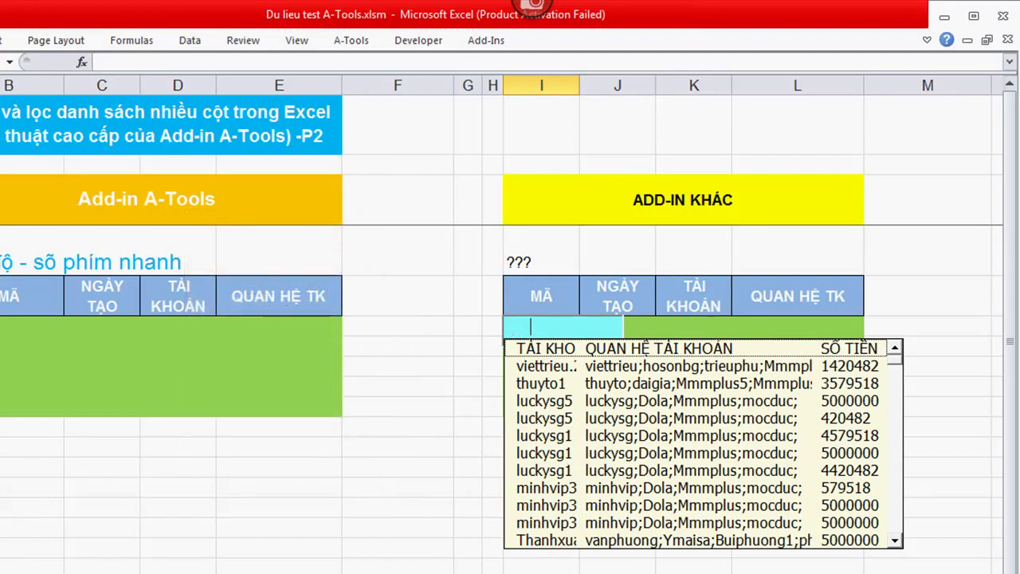
type("LUCKY")
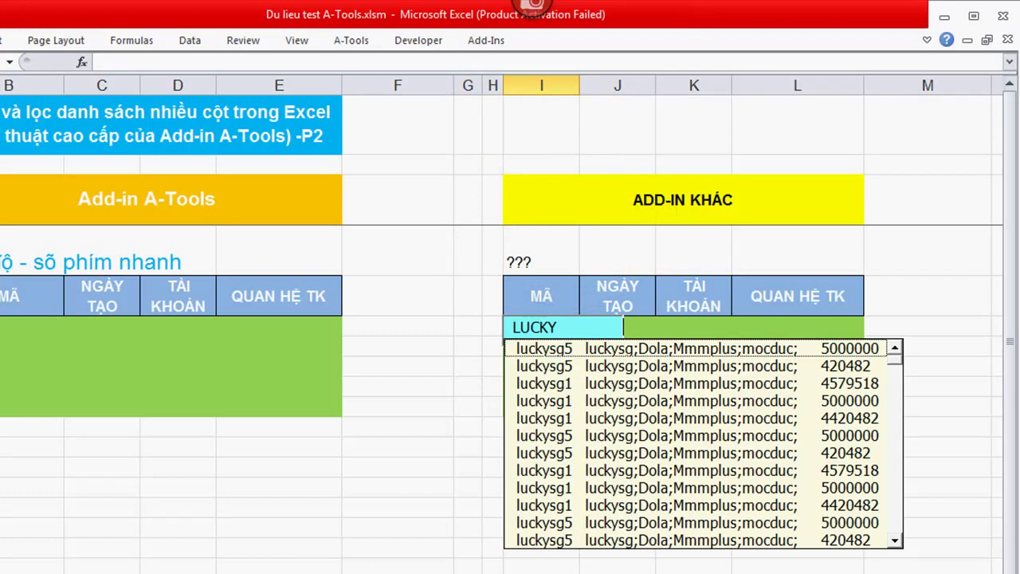
type("D FHD F FHFSDOF")
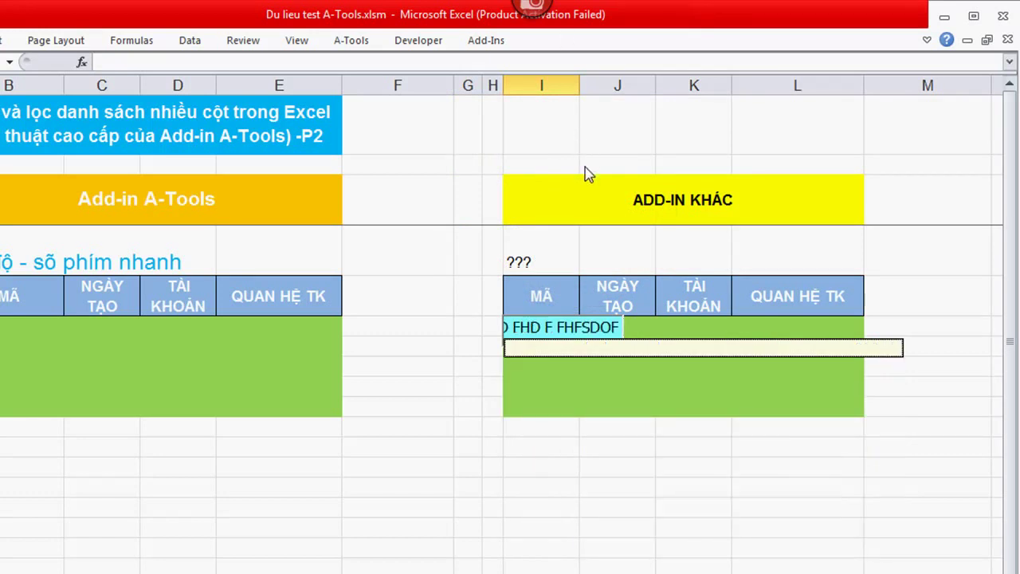
key("Escape")
key("Down")
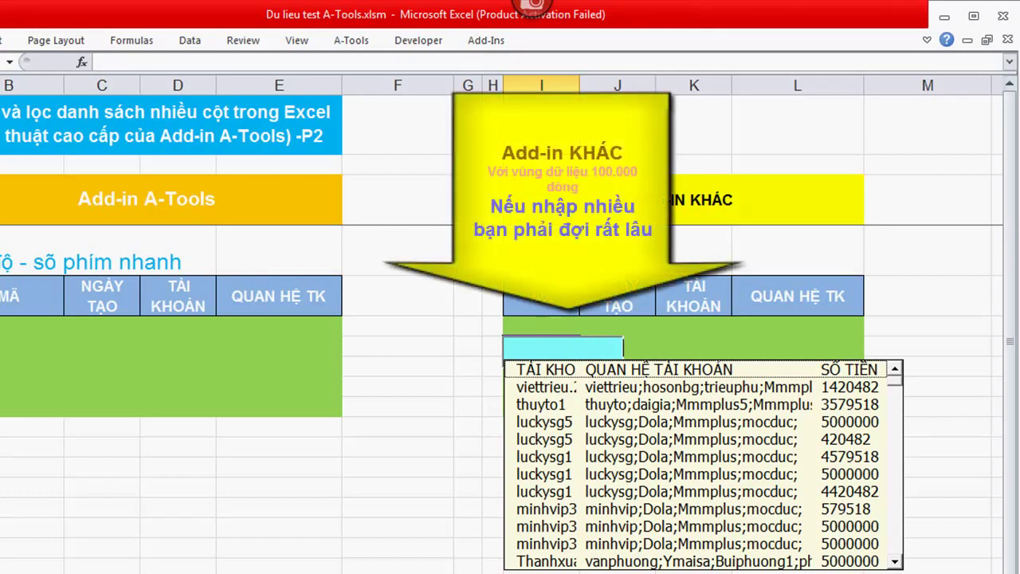
type("D FHUSDIFHSDIHF")
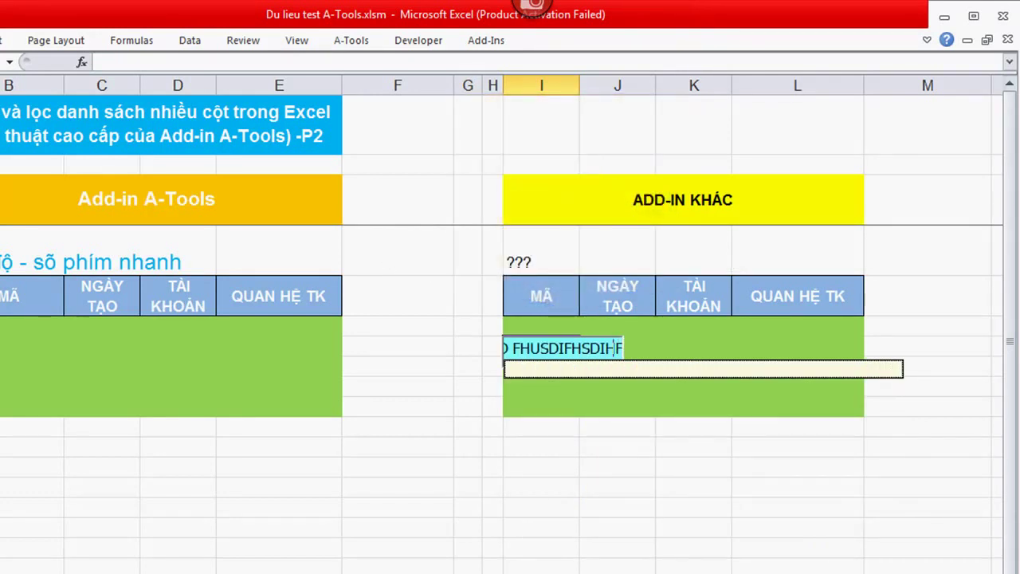
type("SDISHDFSD FH")
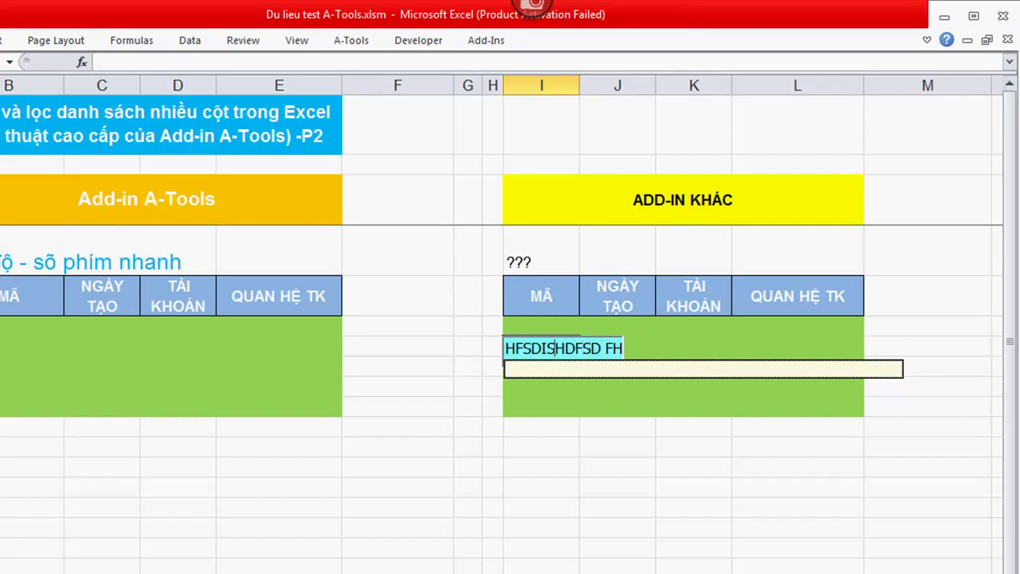
key("Left")
key("Left")
key("ctrl+Delete")
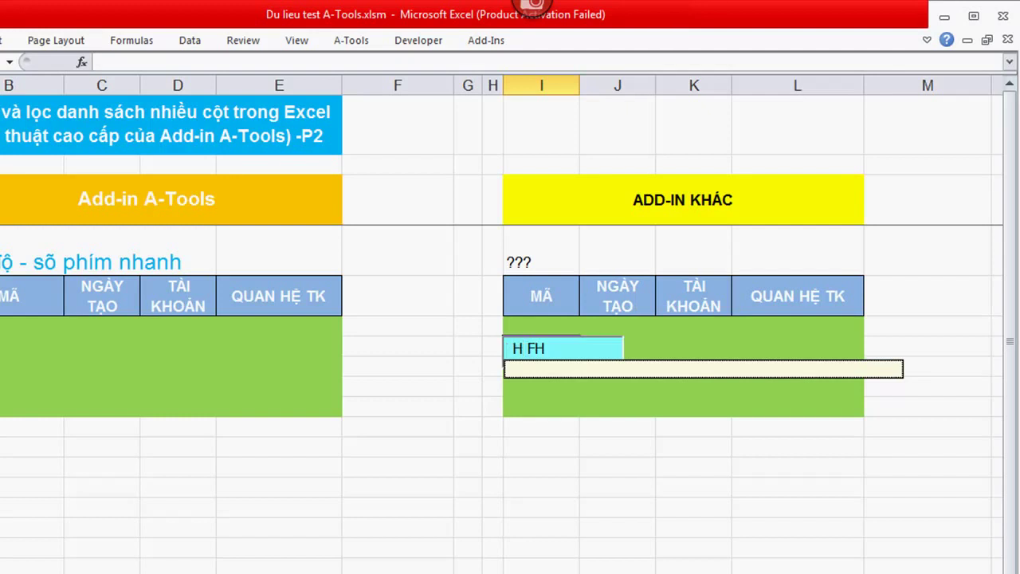
key("BackSpace")
key("Delete")
key("Delete")
key("Delete")
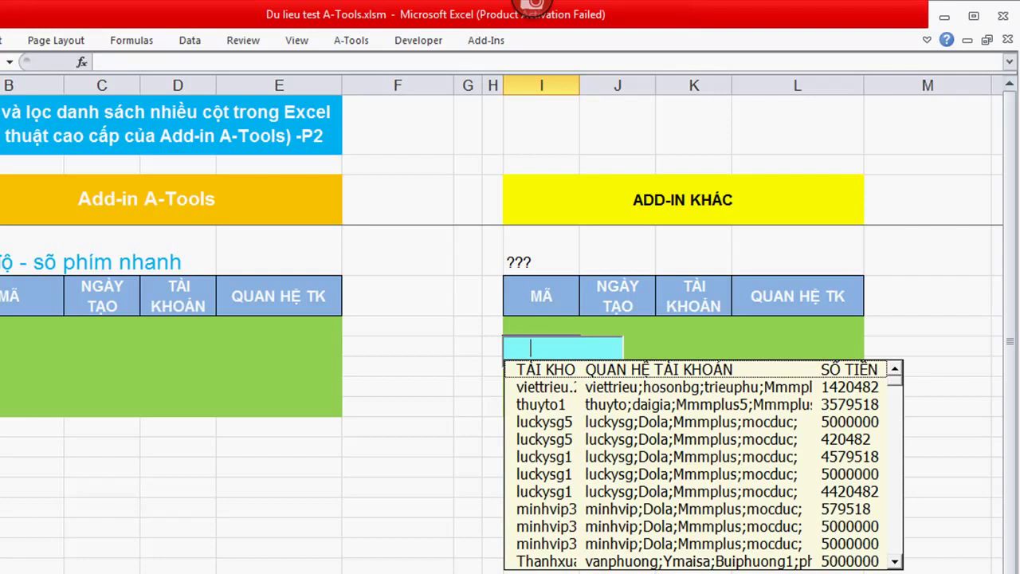
type("LUCKY")
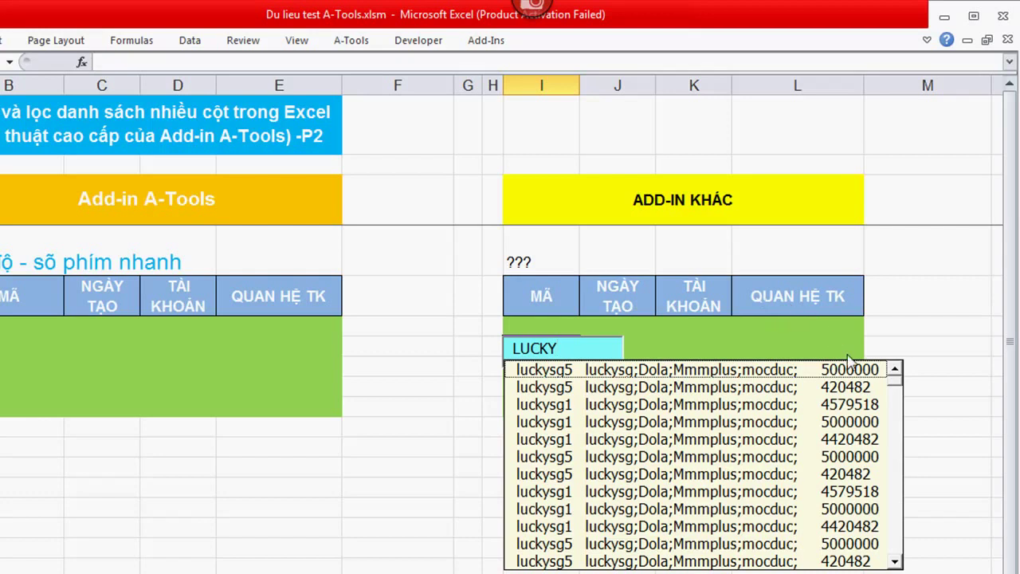
Delete the LUCKY search text and close the other add-in's lookup list.
scroll(902, 415, "down", 1)
scroll(902, 414, "down", 2)
scroll(911, 455, "up", 1)
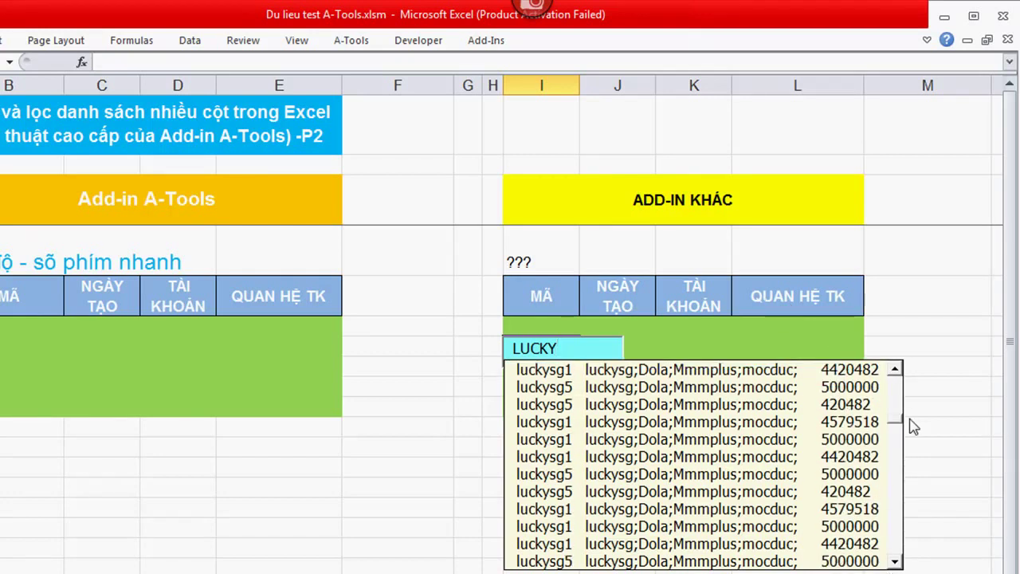
scroll(908, 399, "up", 2)
left_click(584, 342)
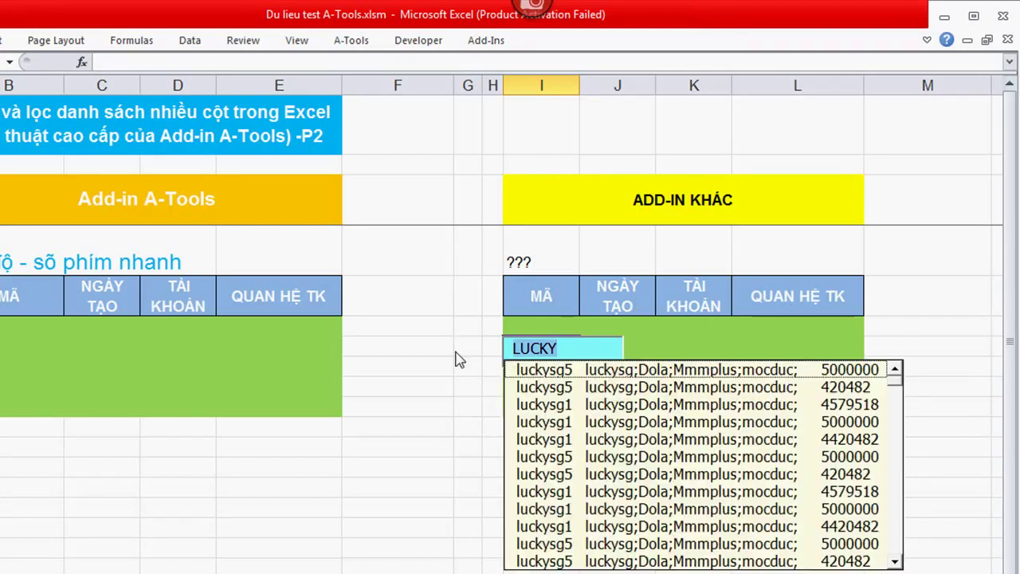
key("BackSpace")
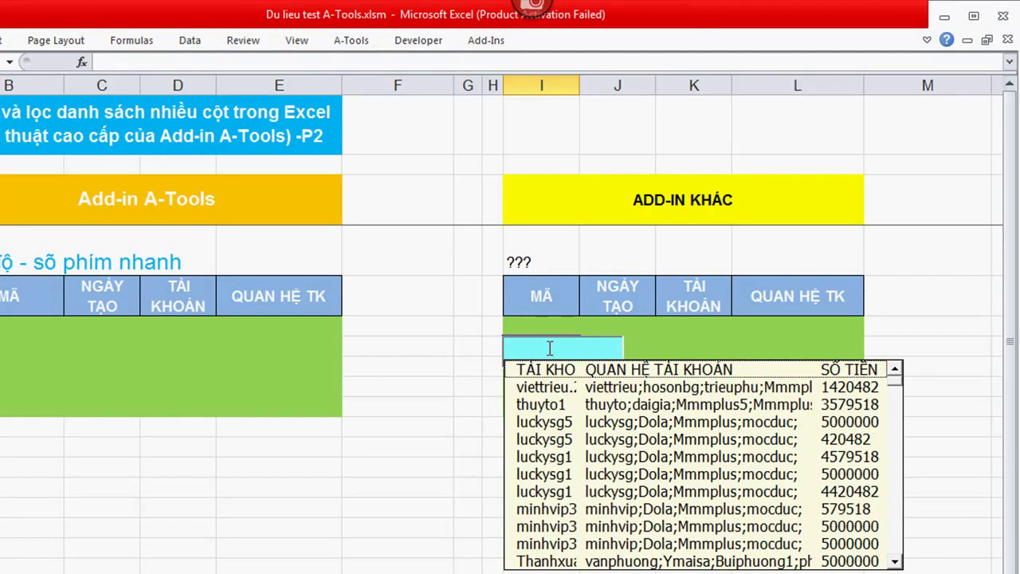
key("Escape")
Move around the left table's input cells from B6 with the arrow keys.
left_click(114, 288)
key("Down")
key("Down")
key("Down")
key("Up")
key("Up")
key("Up")
key("Down")
key("Down")
key("Down")
key("Right")
key("Right")
key("Up")
key("Up")
key("Left")
key("Up")
key("Left")
key("Up")
key("Right")
key("Left")
left_click(612, 285)
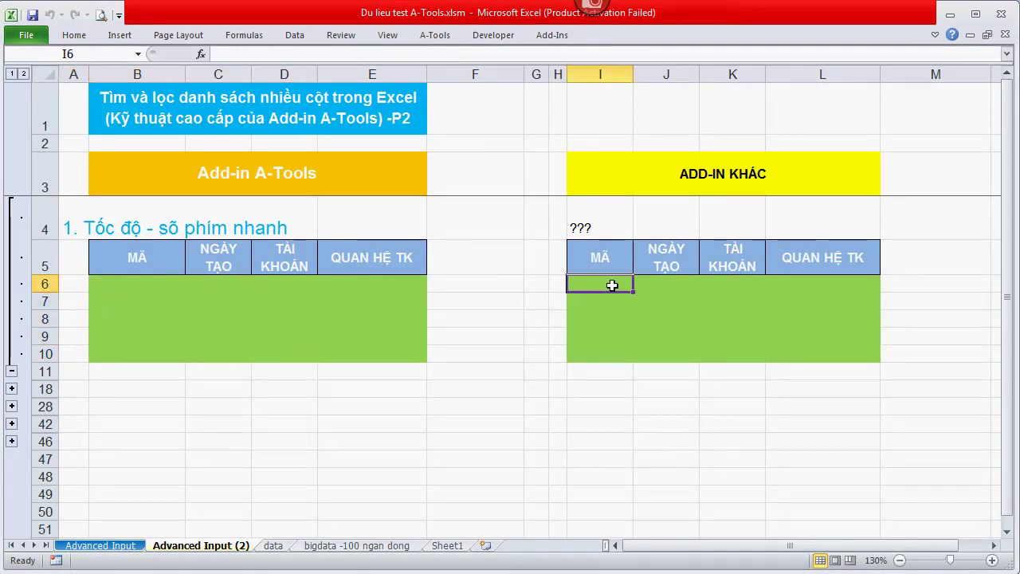
key("Down")
key("Down")
key("Down")
key("Down")
key("Down")
key("Return")
key("Return")
key("Return")
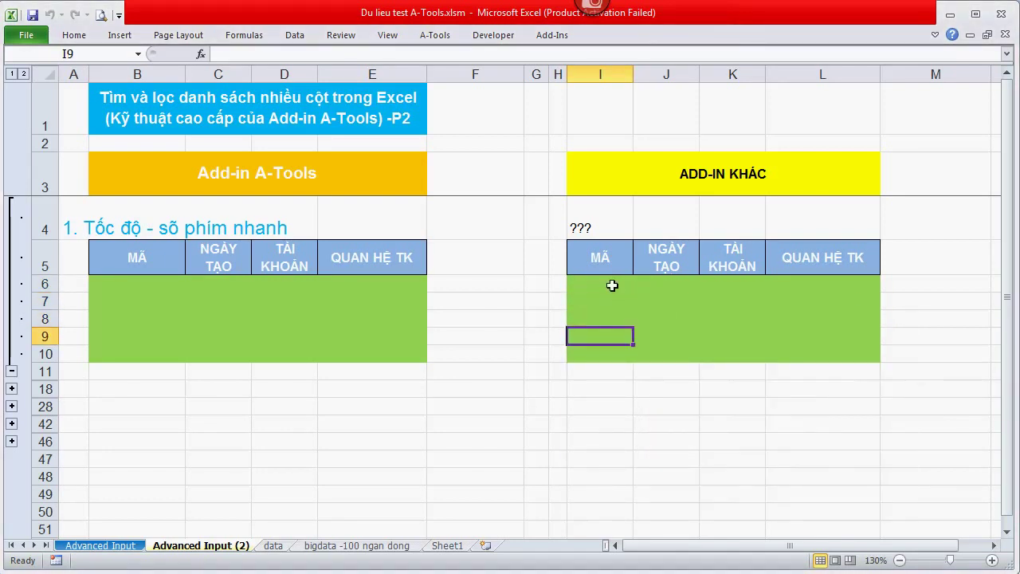
key("Return")
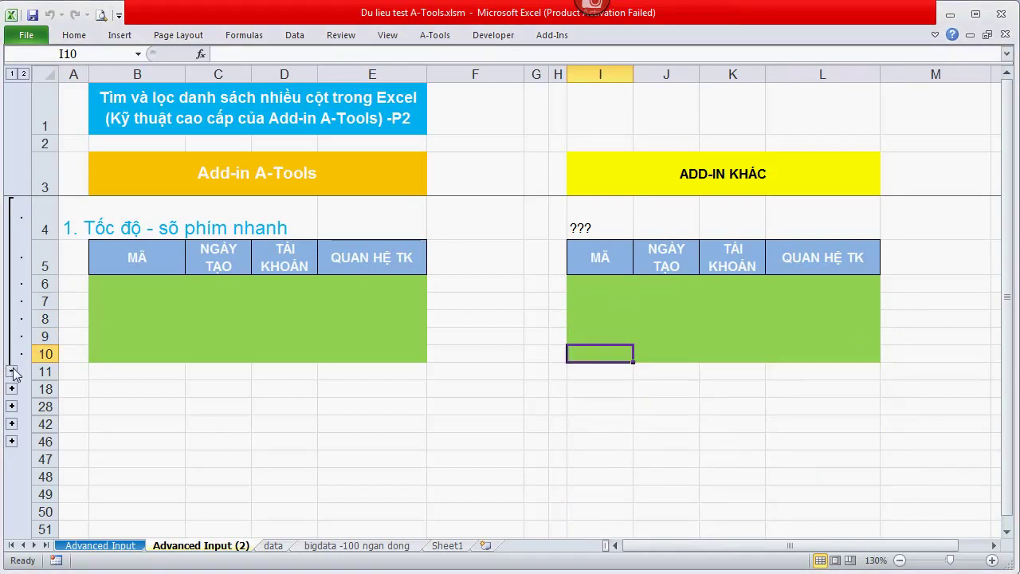
Collapse the speed-test rows 4–10 and expand the merged-cell section rows 12–17.
left_click(96, 291)
left_click(97, 335)
left_click(11, 371)
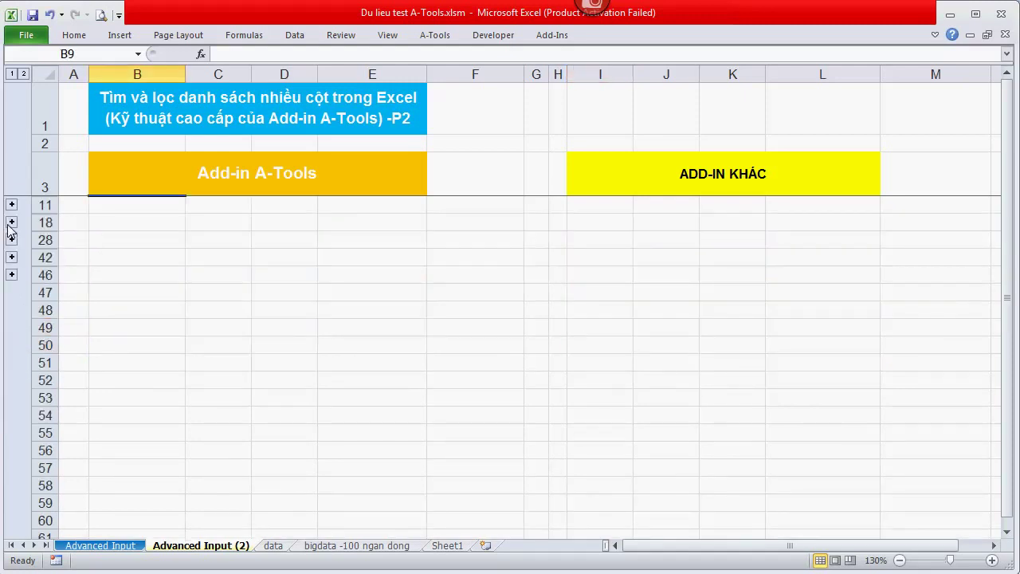
left_click(10, 224)
Select the merged MÃ cells B14:C17 and other cells in both tables to show the merged layout.
left_click(134, 283)
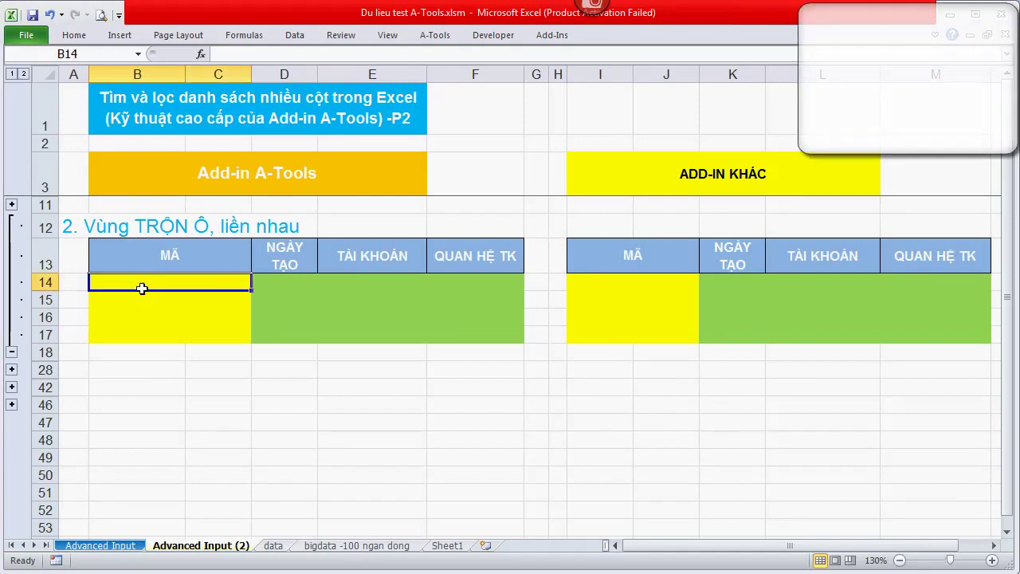
left_click_drag(134, 283, 178, 327)
left_click(155, 298)
left_click_drag(287, 282, 519, 327)
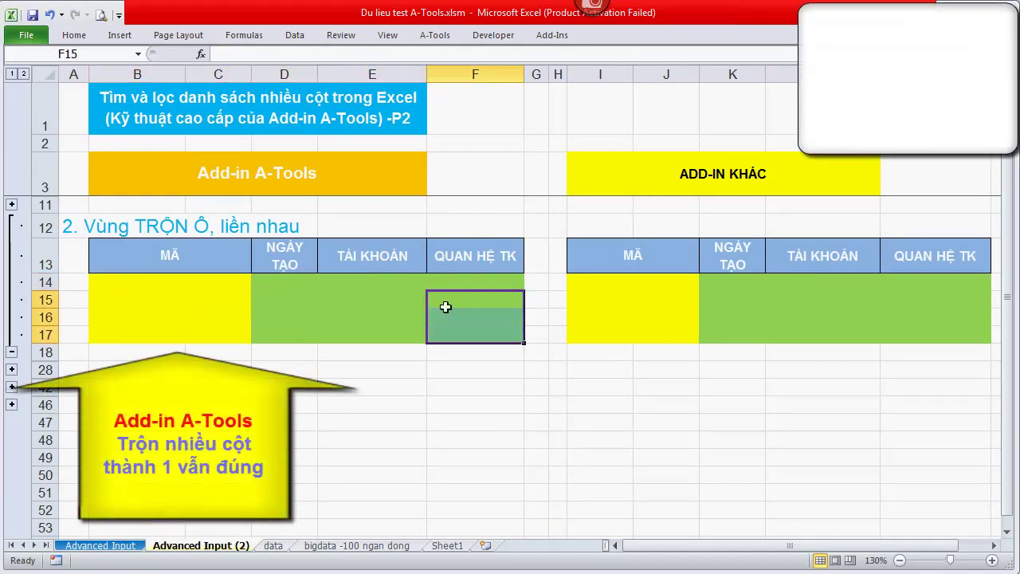
left_click_drag(626, 278, 666, 321)
left_click(732, 282)
left_click(936, 299)
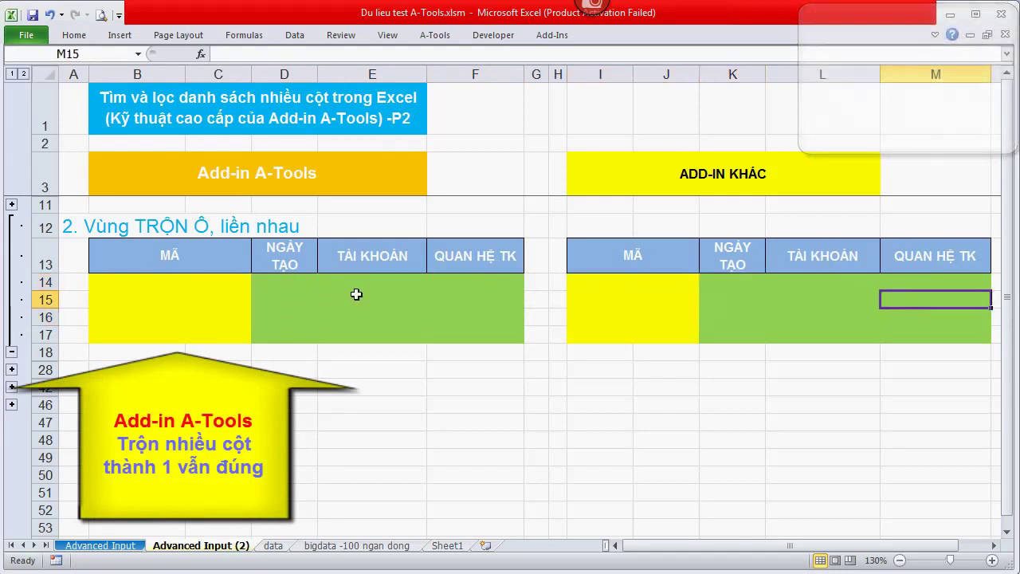
left_click_drag(173, 282, 290, 336)
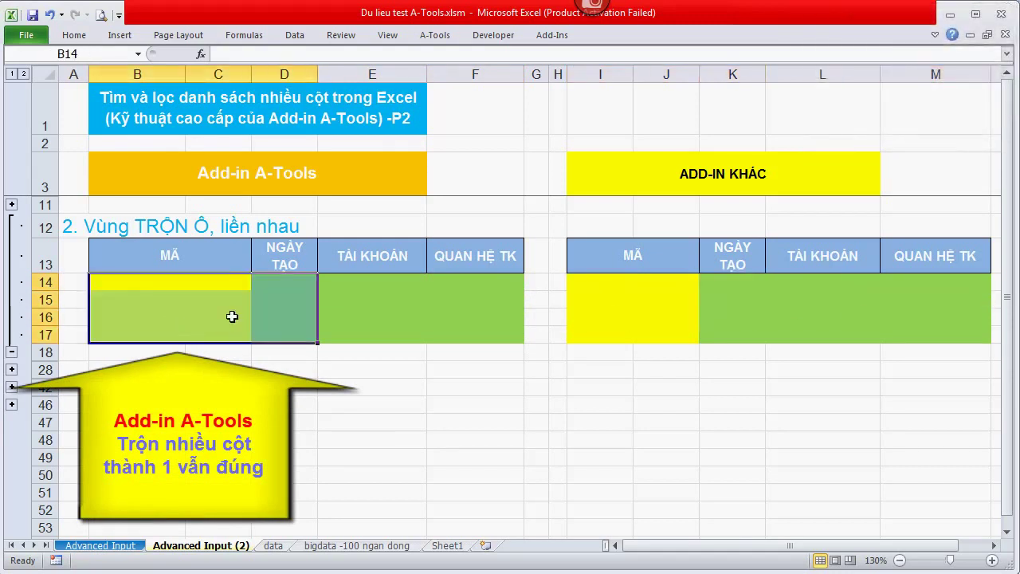
left_click_drag(173, 282, 231, 334)
Select B14:F17 and start an A-Tools Nhập liệu nâng cao setting with BIGDATA as source.
left_click_drag(289, 278, 480, 325)
left_click(433, 34)
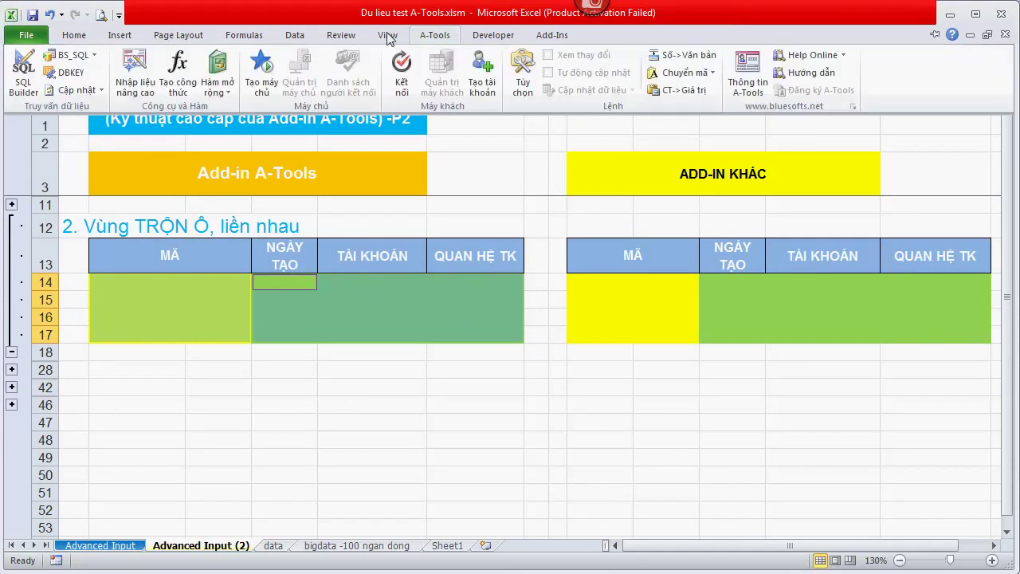
left_click(136, 70)
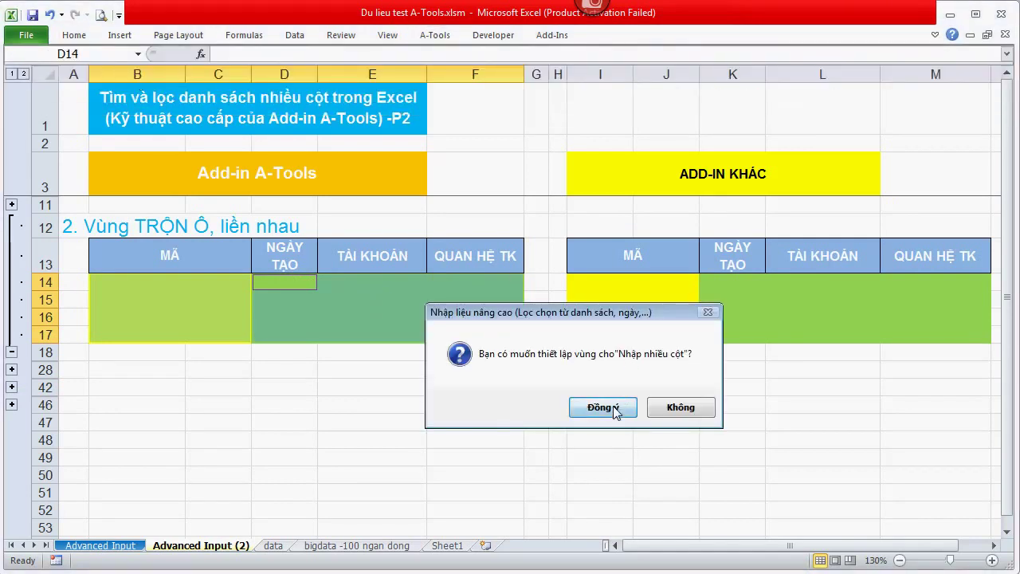
left_click(603, 407)
left_click(495, 215)
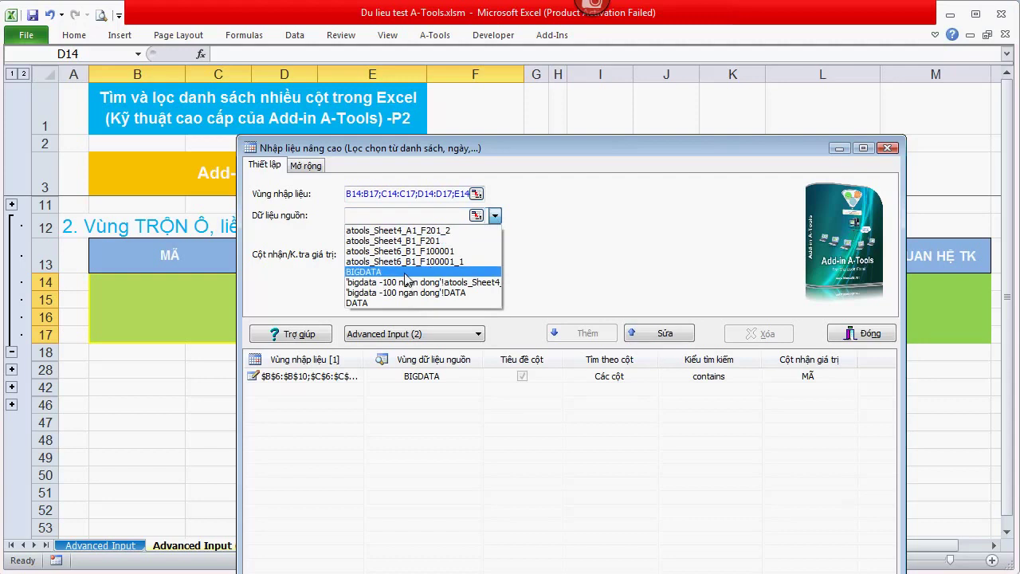
left_click(406, 276)
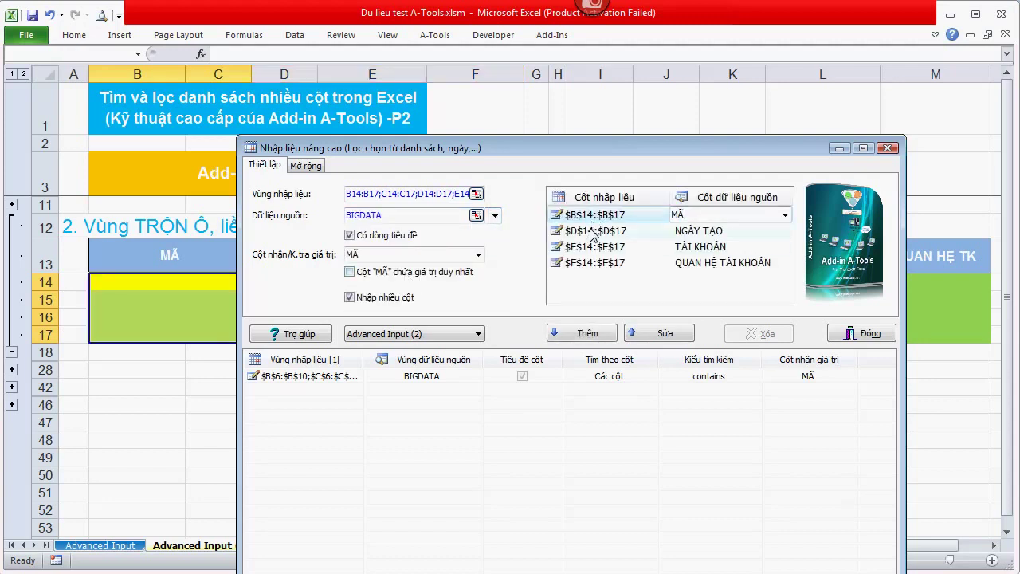
Check the NGÀY TẠO, TÀI KHOẢN and QUAN HỆ TÀI KHOẢN mappings, then add and close the setting.
left_click_drag(560, 148, 669, 113)
left_click(683, 197)
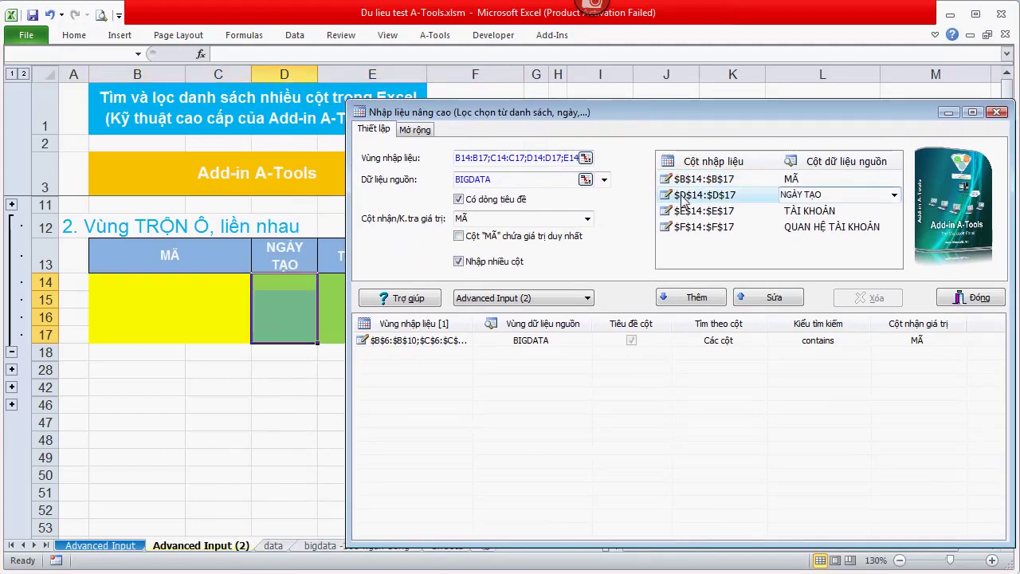
left_click(683, 211)
left_click(679, 226)
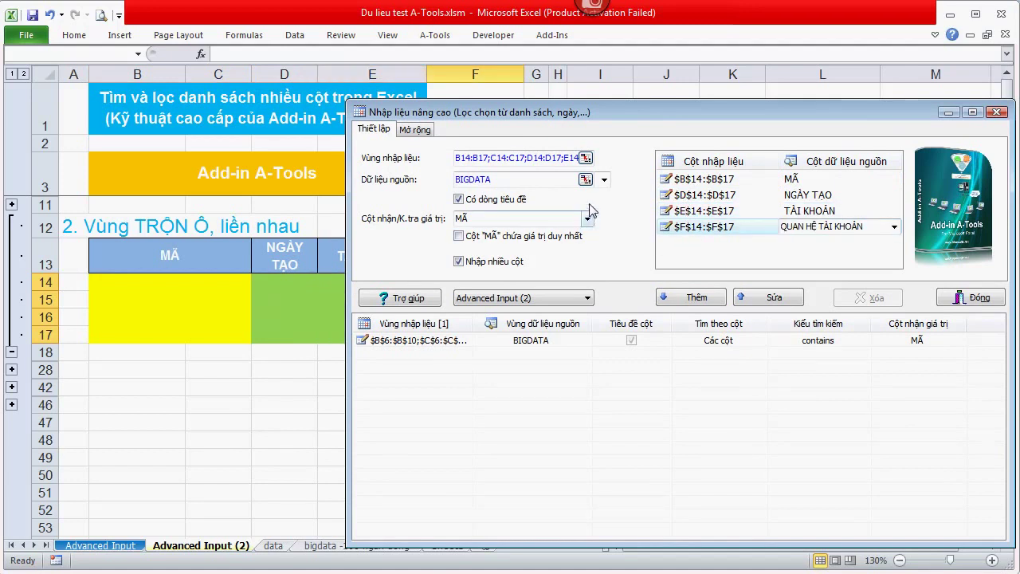
left_click(709, 298)
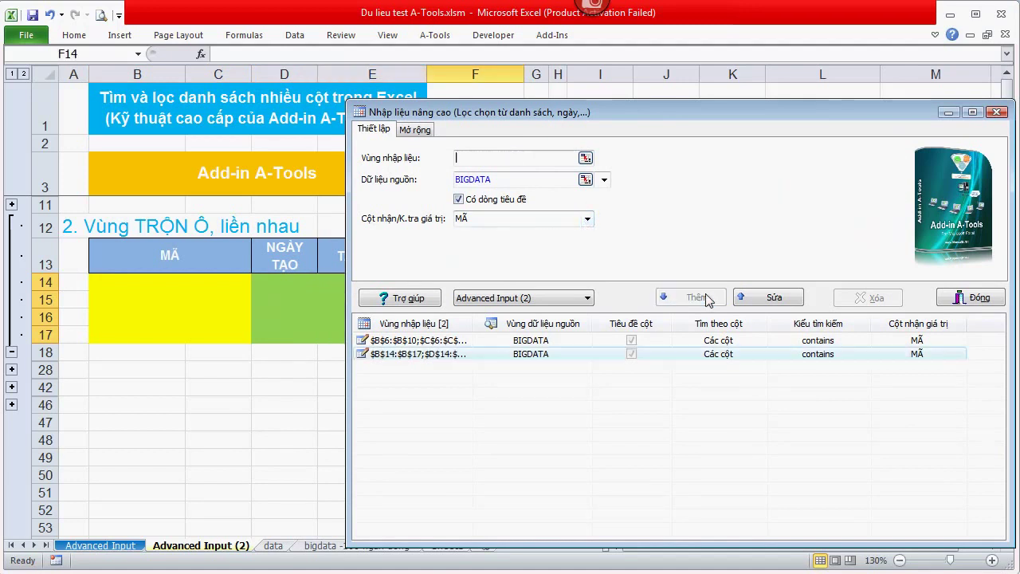
left_click(963, 299)
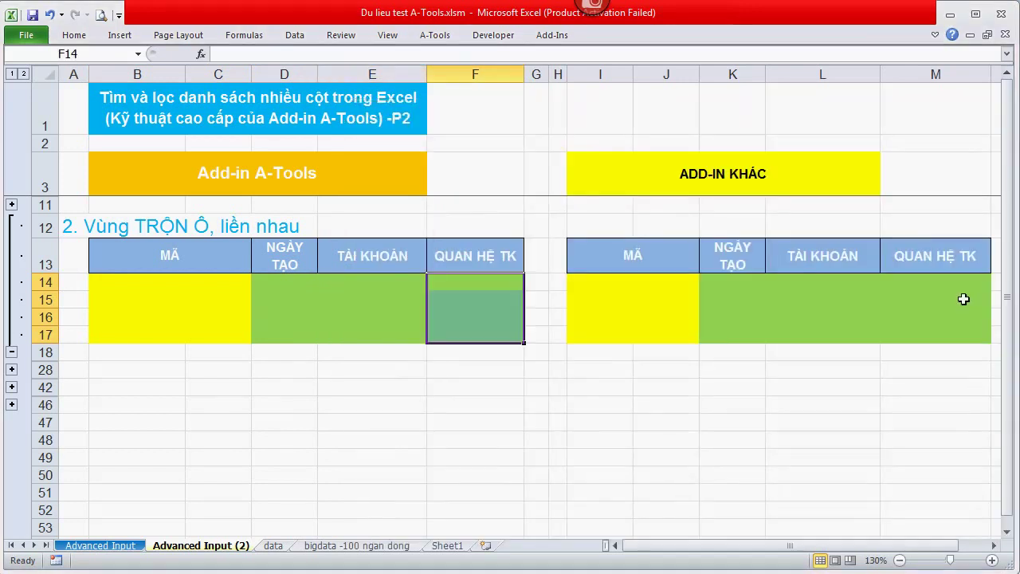
left_click(598, 283)
Fill B14 with record GP00011375 after auto-fitting the list columns and searching 'luck'.
left_click(184, 282)
double_click(184, 281)
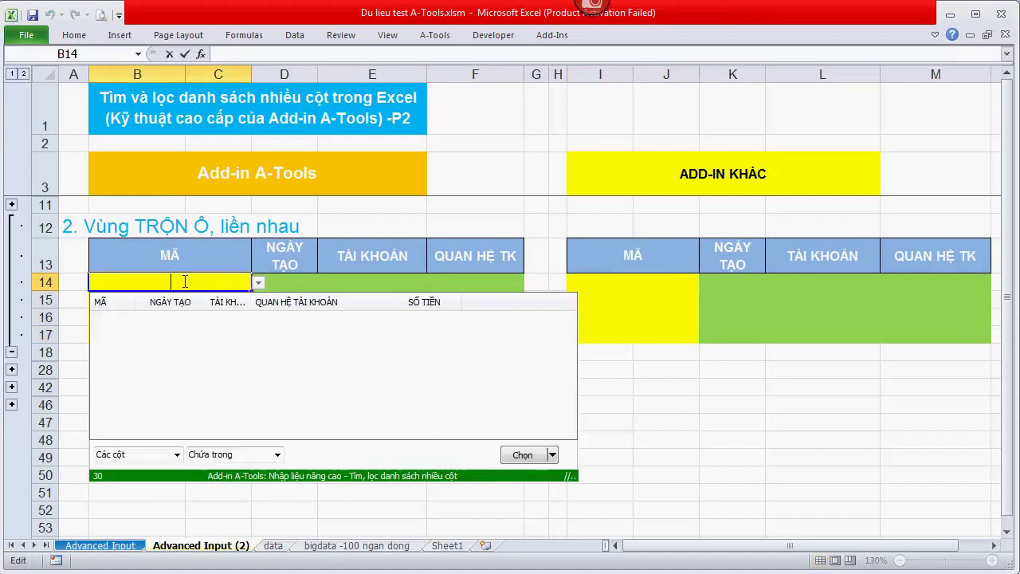
left_click(552, 455)
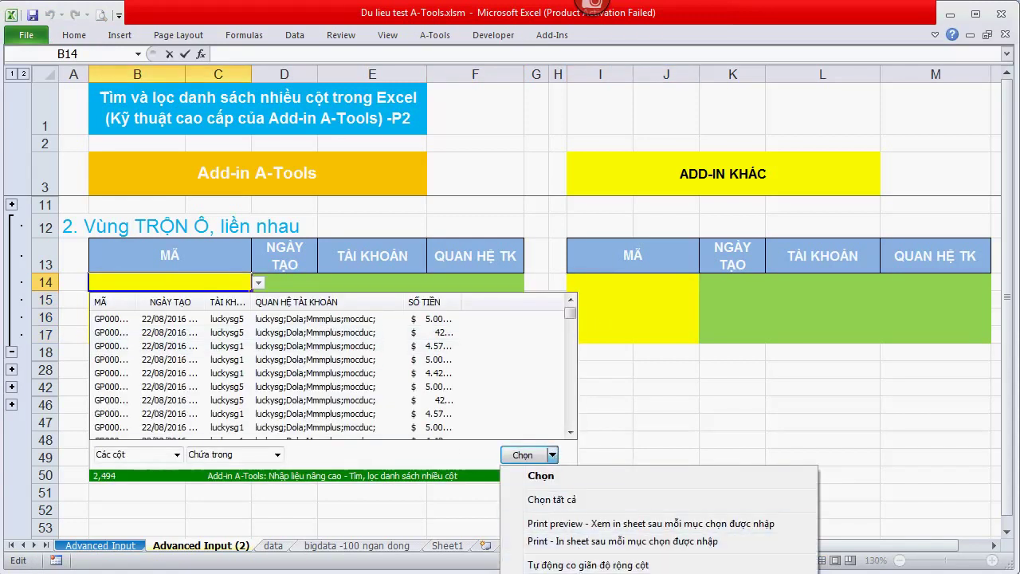
left_click(579, 566)
left_click(579, 566)
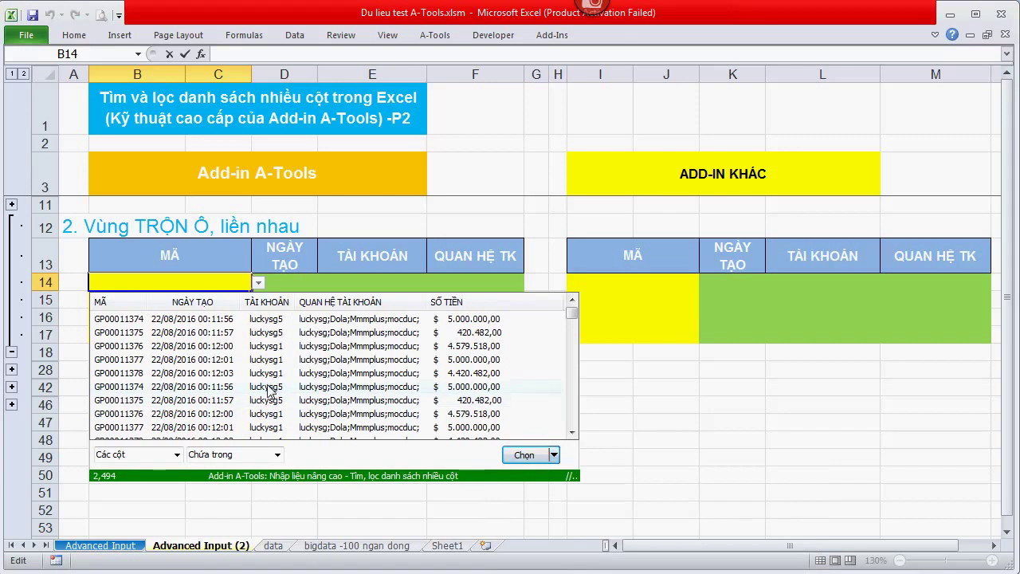
type("luck")
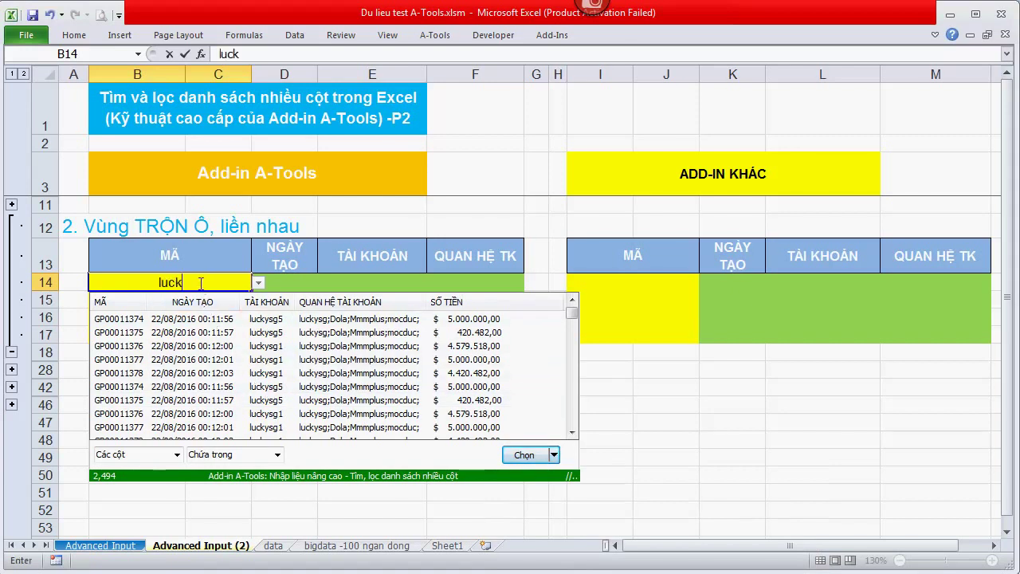
double_click(249, 339)
Check the date and account filled into row 14.
left_click(216, 311)
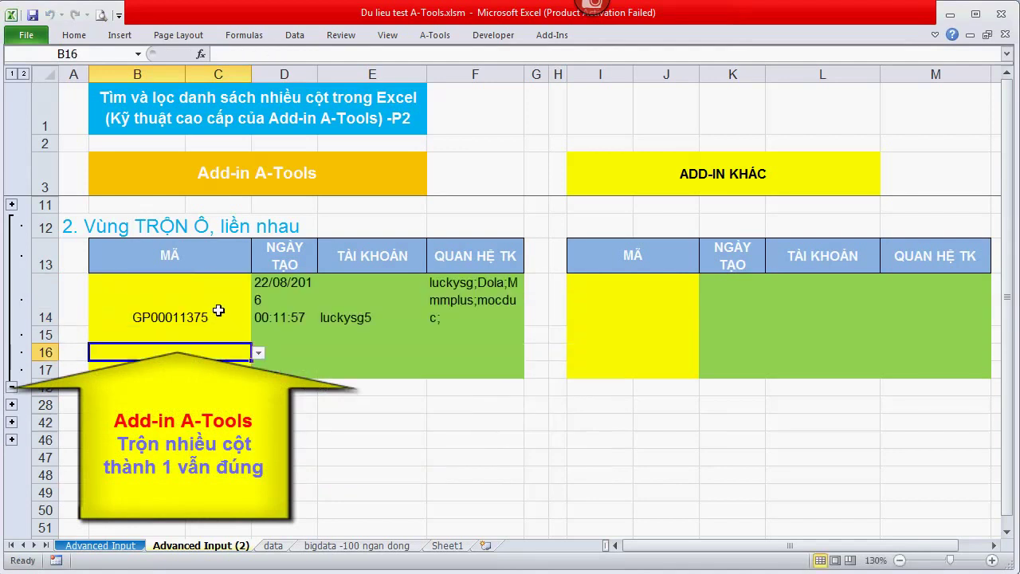
left_click(209, 289)
left_click(296, 302)
left_click(368, 290)
key("Right")
key("ctrl+Home")
Fill B15 with record GP00011378 from the multi-column list.
left_click(183, 330)
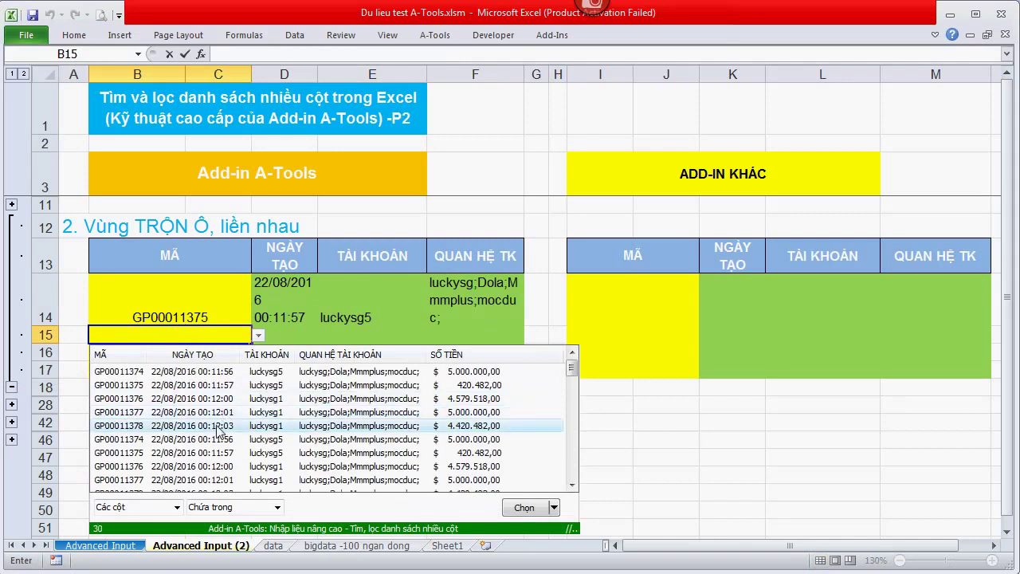
double_click(219, 427)
left_click_drag(591, 294, 608, 353)
Try an input range for I14:J17 and K14:M17 with Contains and main column 3; source rejected.
left_click(648, 296)
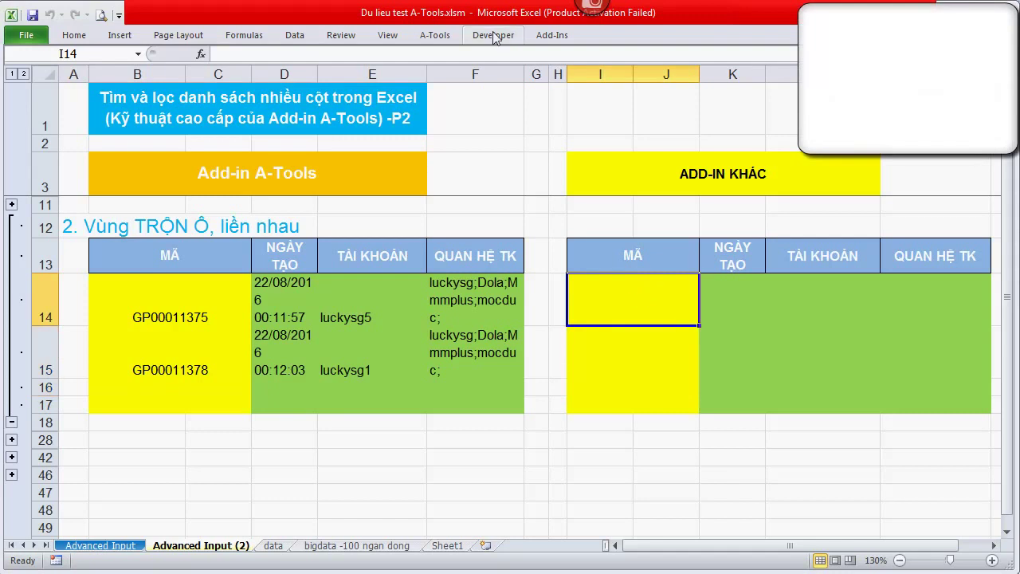
left_click(295, 35)
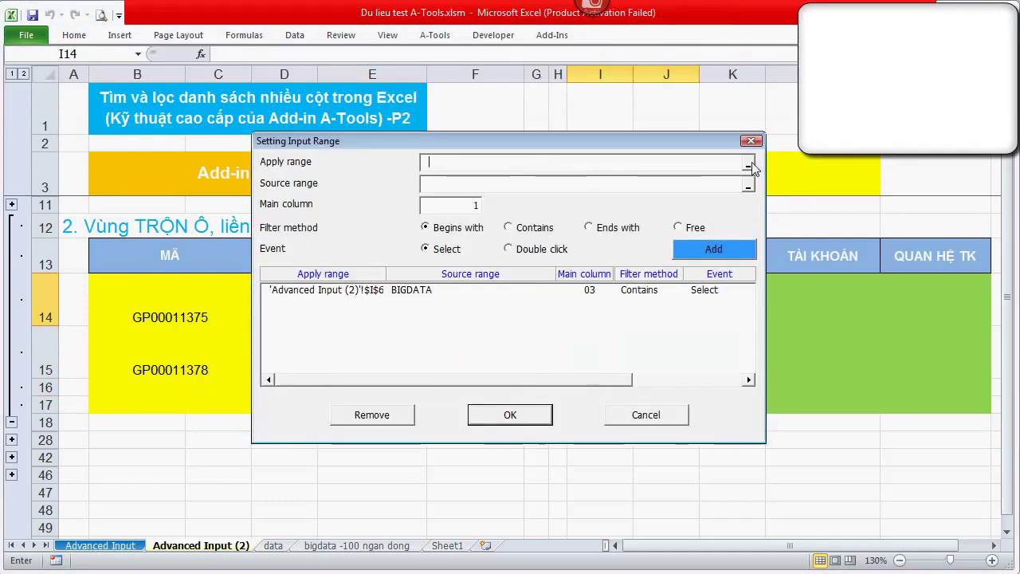
left_click(752, 161)
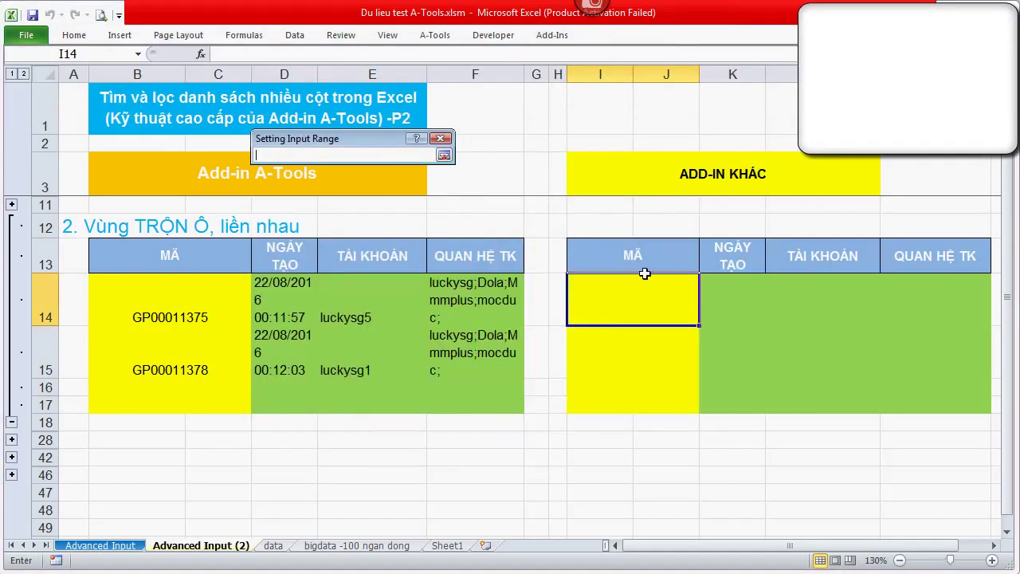
left_click_drag(639, 277, 626, 420)
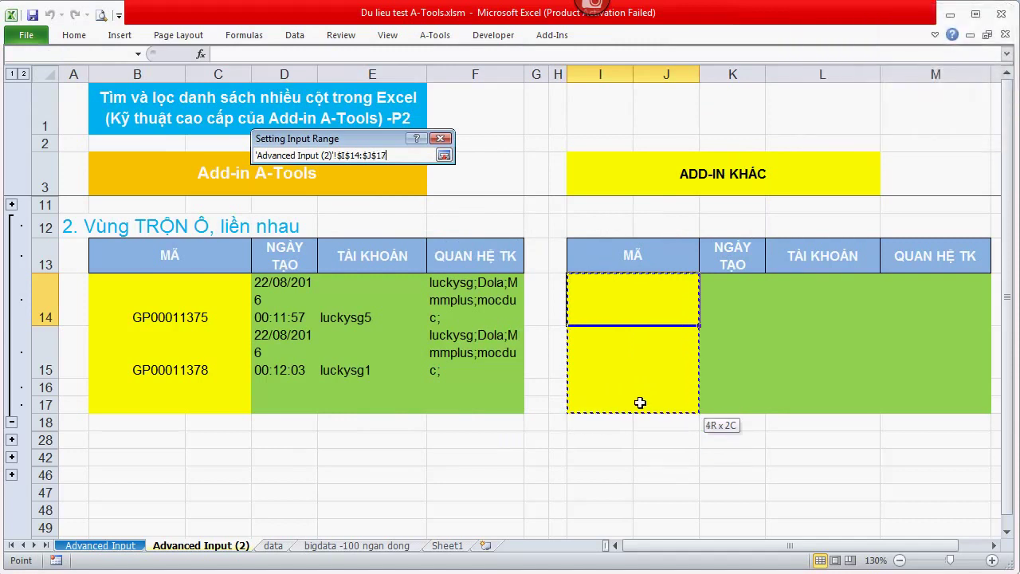
mouse_move(728, 284)
left_mouse_down()
mouse_move(848, 364)
mouse_move(735, 408)
left_mouse_up()
key("Return")
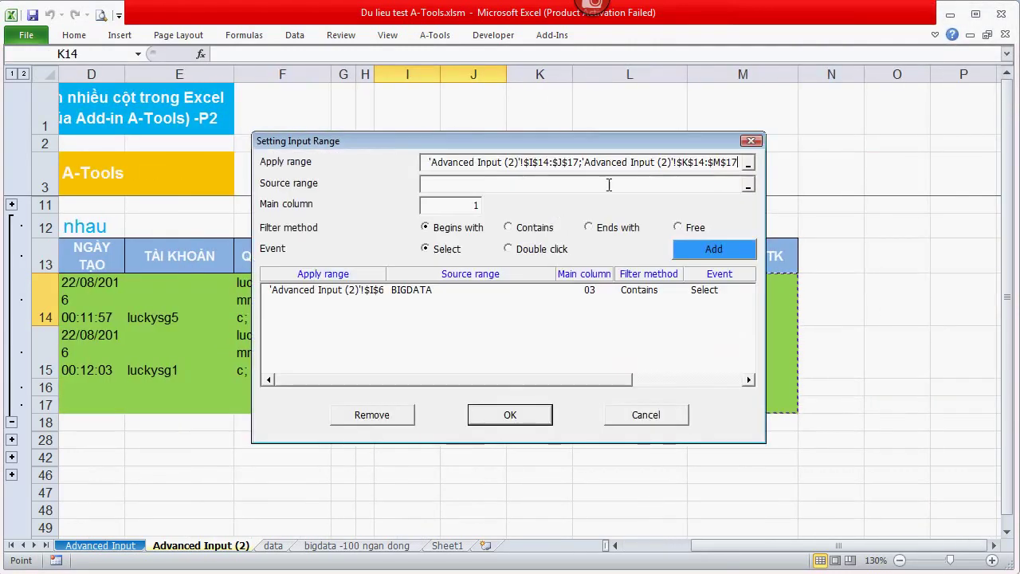
left_click(502, 227)
double_click(476, 204)
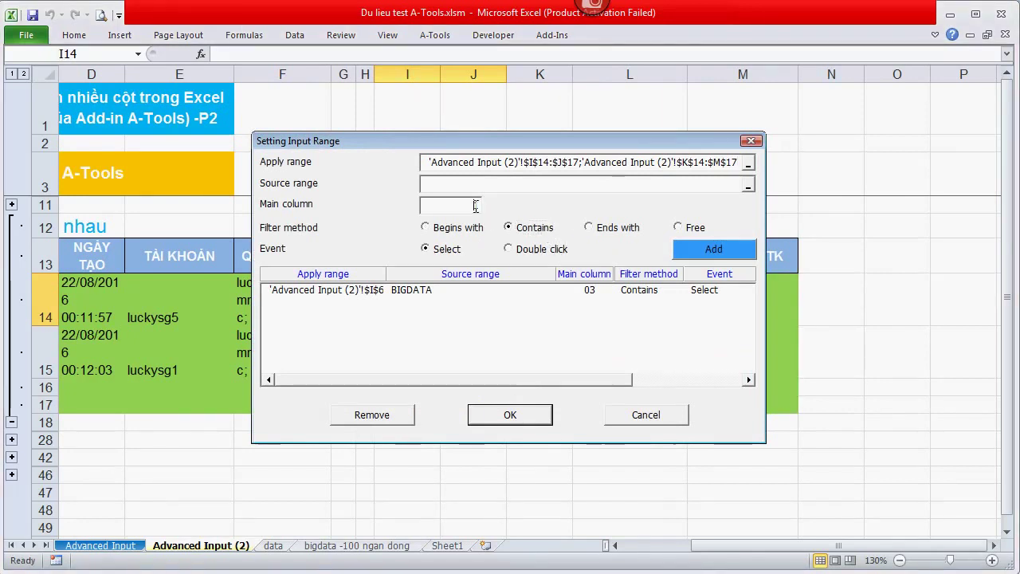
type("3")
left_click(676, 250)
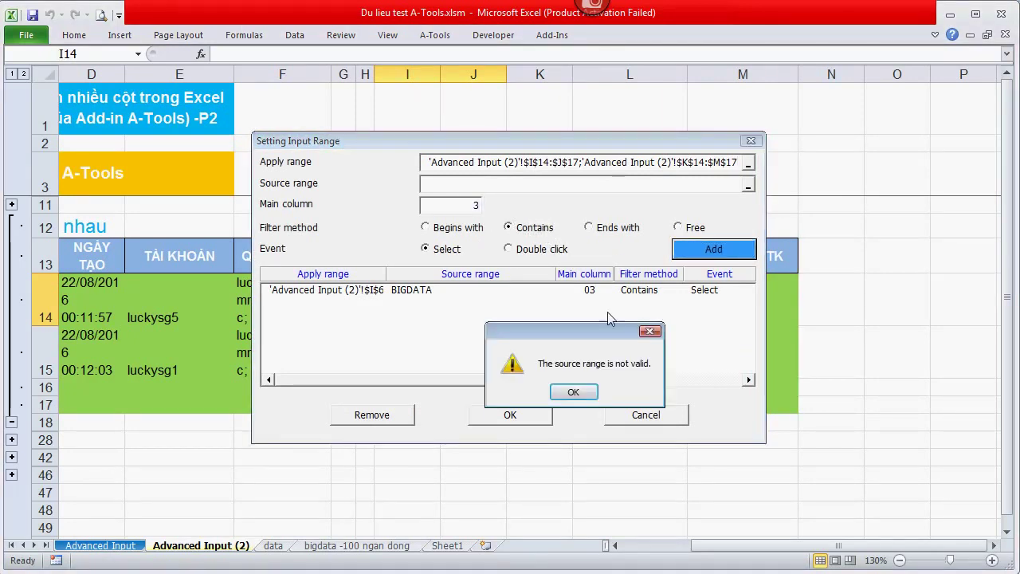
left_click(573, 392)
Re-pick the apply ranges, enter source BIGDATA, retry adding, then abandon the settings.
left_click(687, 162)
left_click_drag(465, 285, 449, 384)
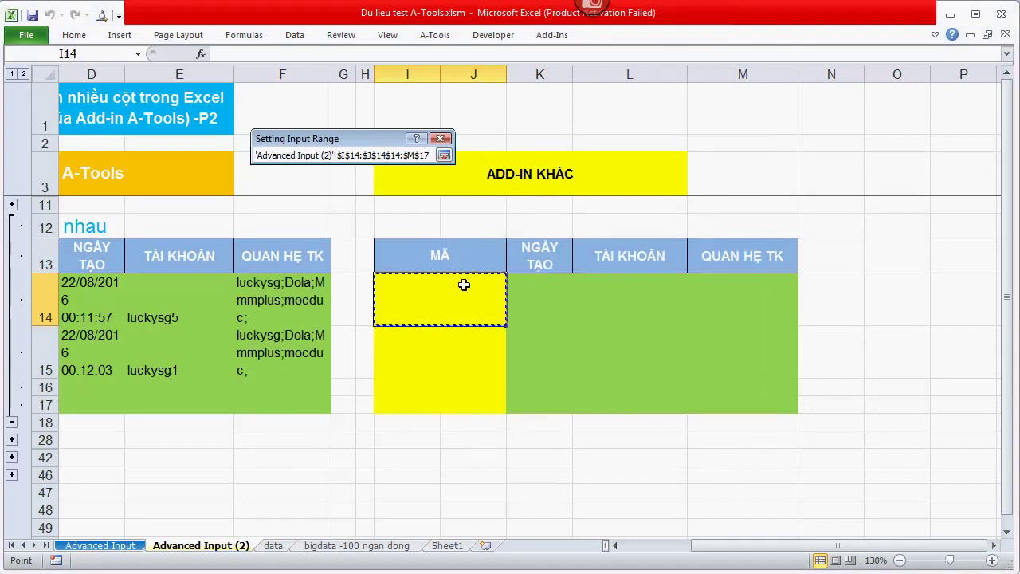
left_click_drag(542, 281, 768, 399)
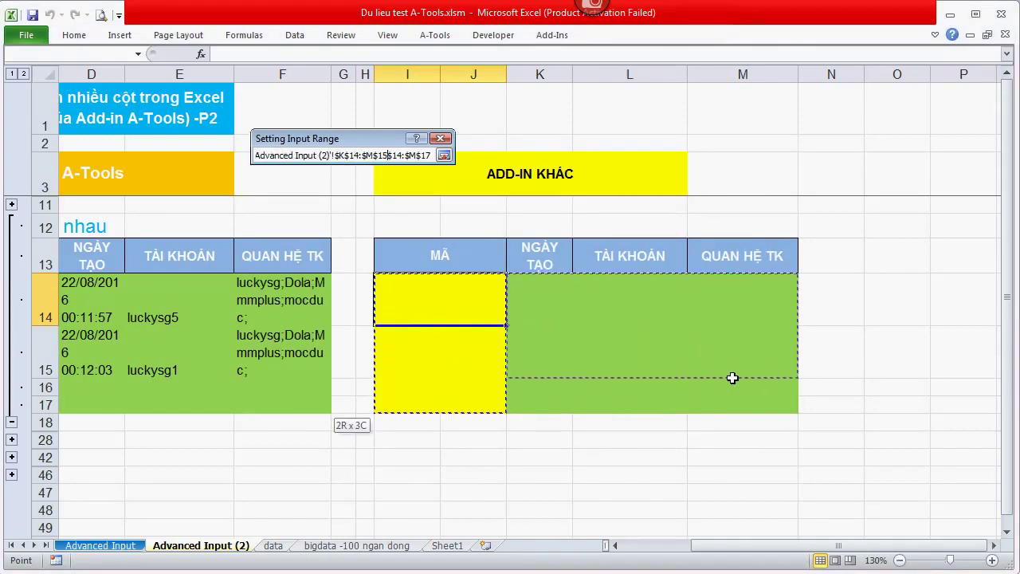
left_click(444, 155)
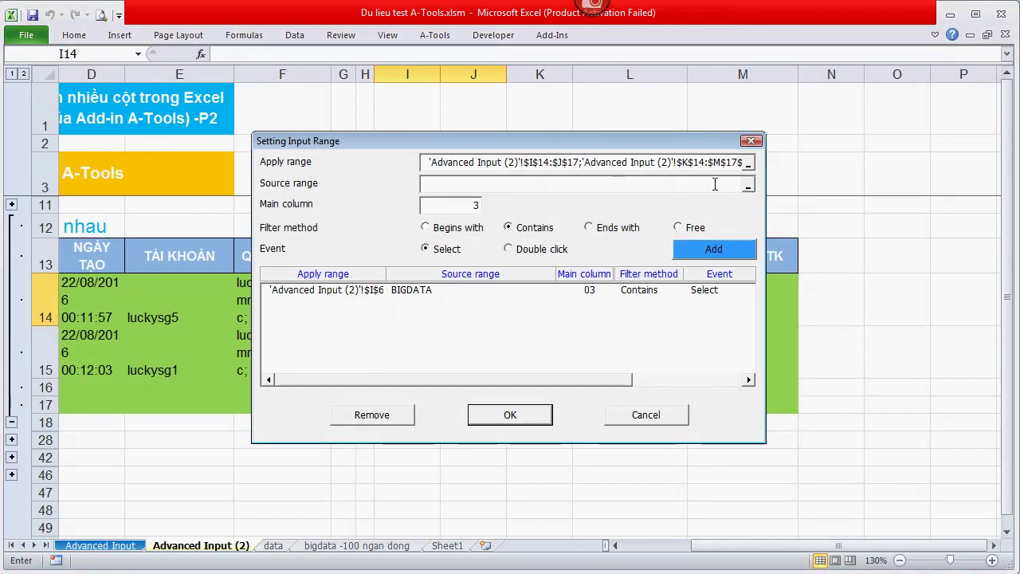
type("BIGDATA")
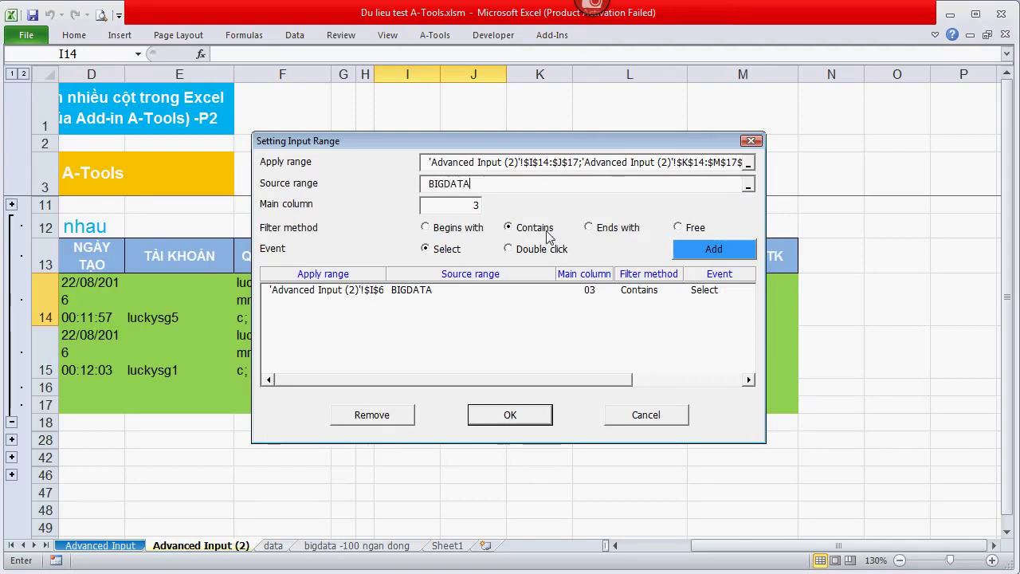
left_click(705, 260)
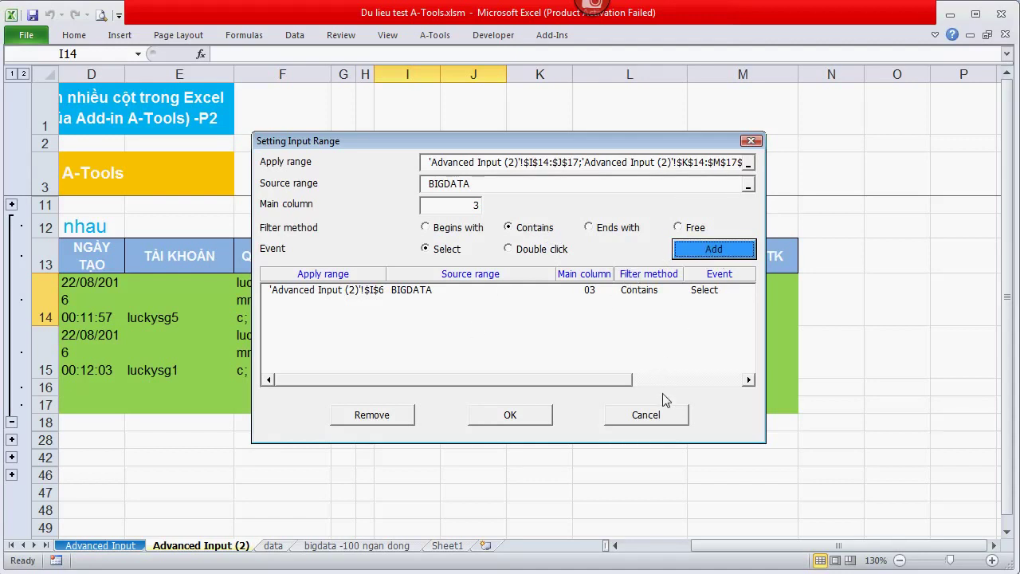
left_click(647, 415)
Reopen the other add-in's input range settings with apply range I14:M17.
left_click_drag(468, 287, 753, 396)
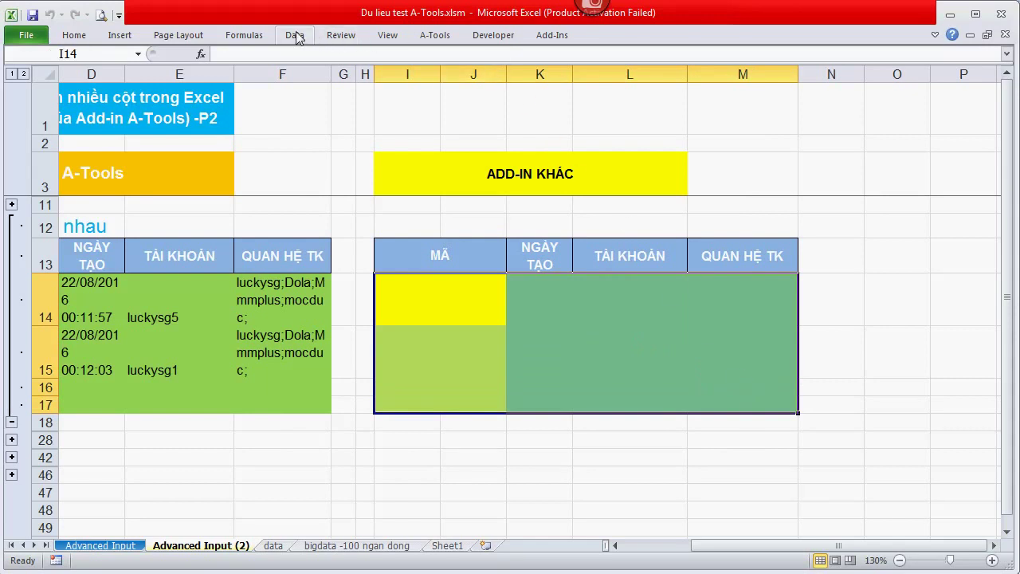
left_click(296, 35)
left_click(981, 67)
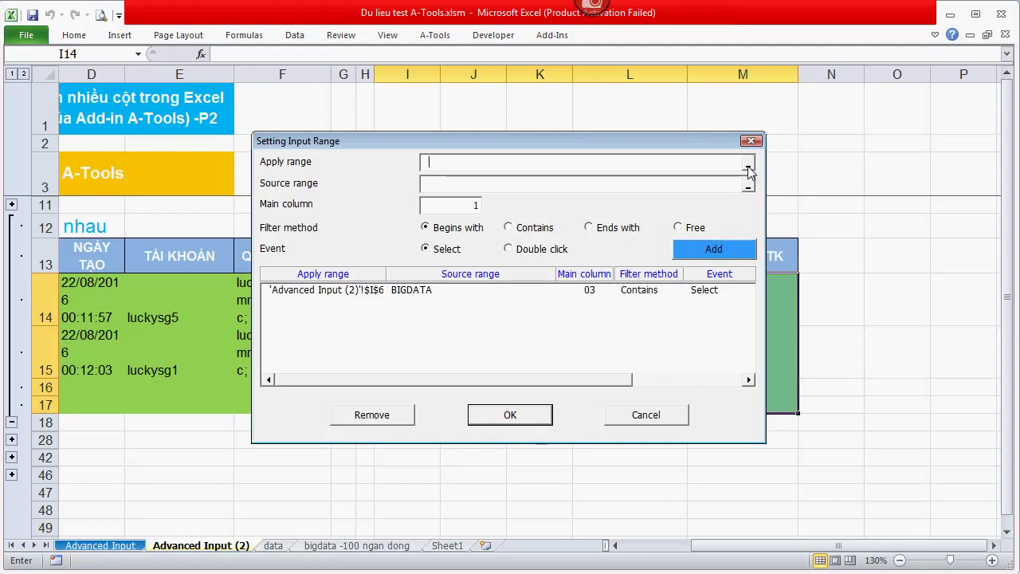
left_click(748, 165)
left_click_drag(466, 287, 723, 400)
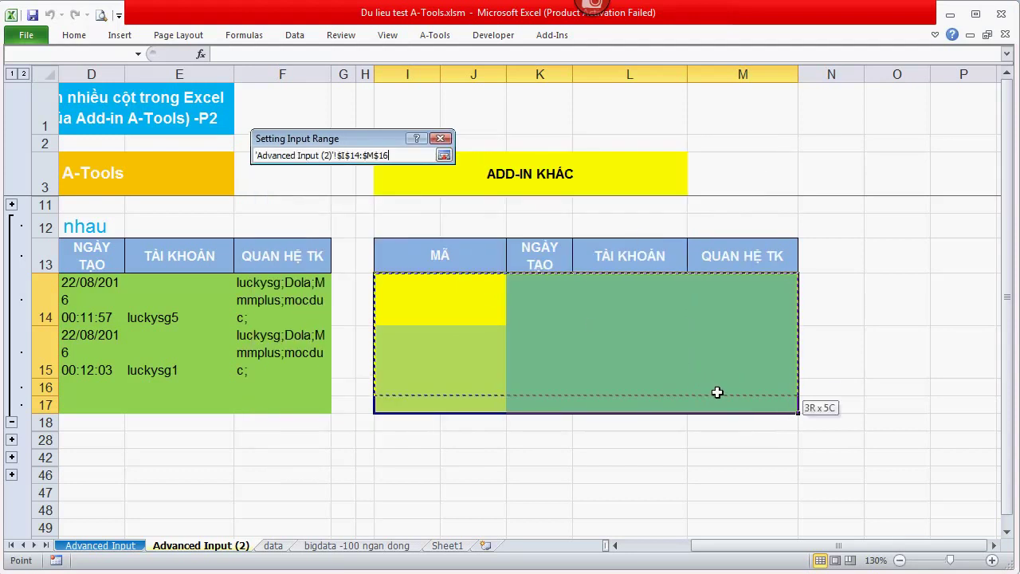
key("Return")
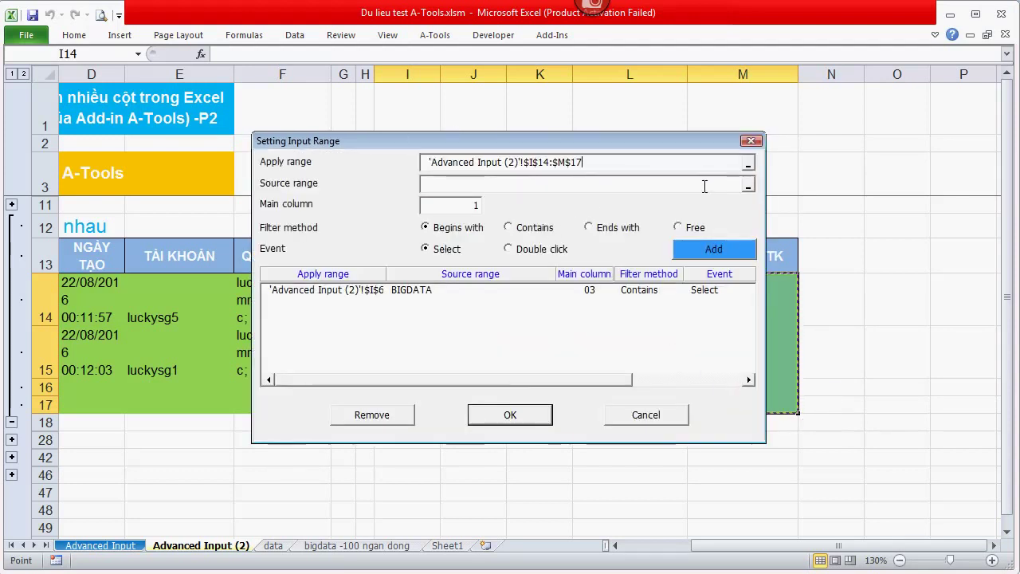
Set source range BIGDATA with the Contains filter, add it, and save with OK.
left_click(704, 185)
type("BIGDATA")
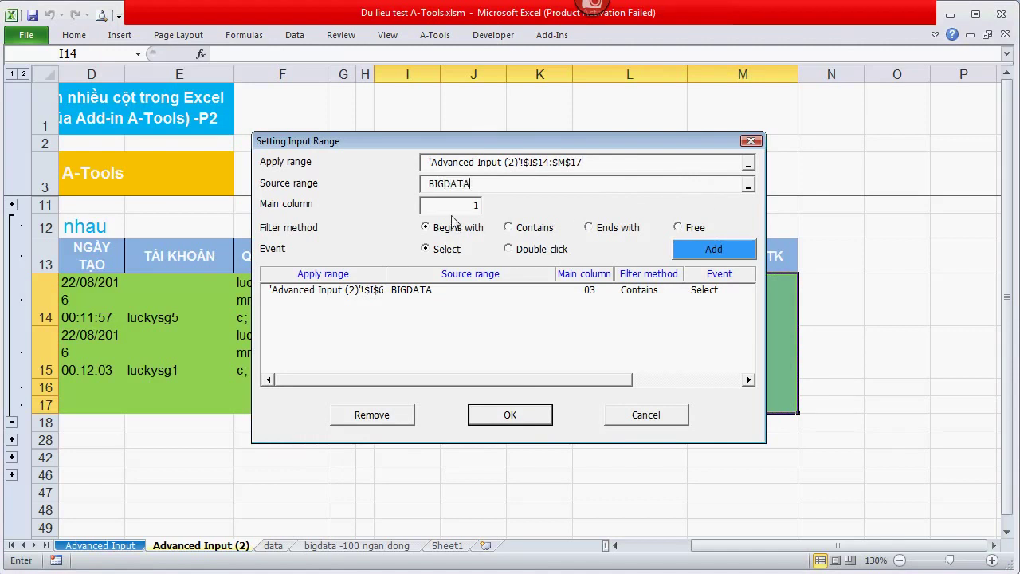
key("Tab")
left_click(539, 231)
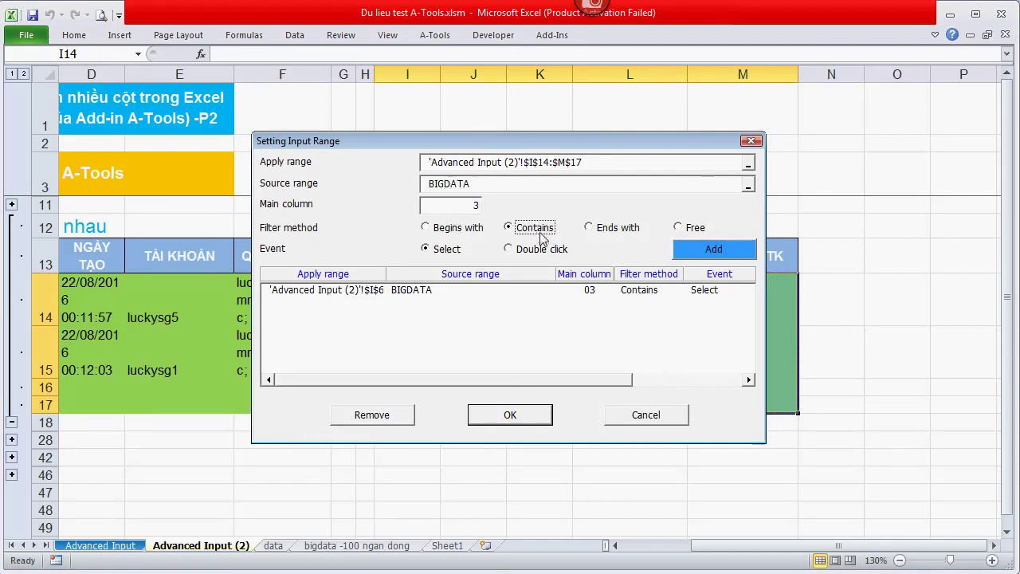
left_click(702, 253)
left_click(529, 410)
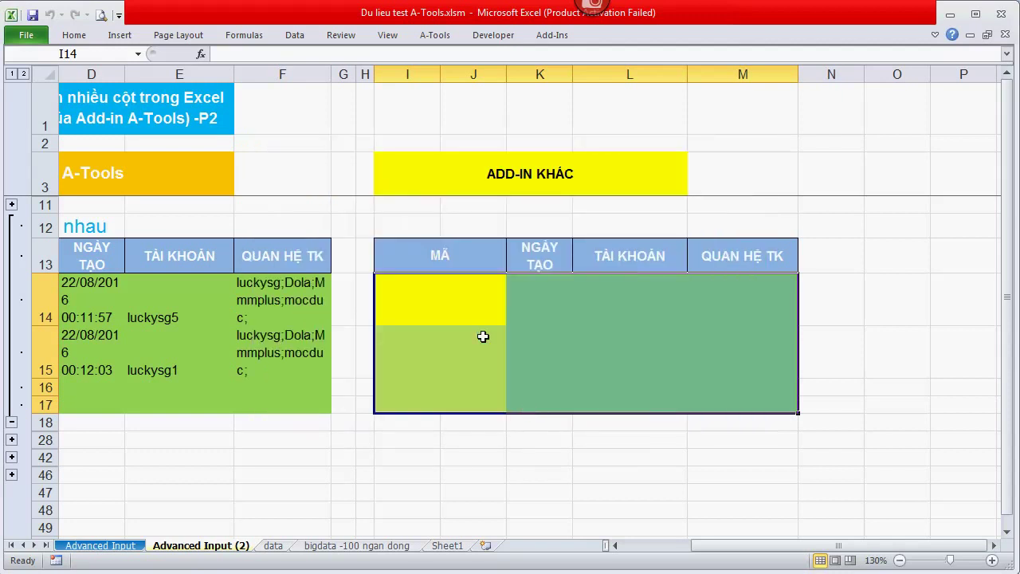
left_click(457, 286)
Pick the viettrieu record for row 14 in the other table and compare the filled columns.
left_click(534, 285)
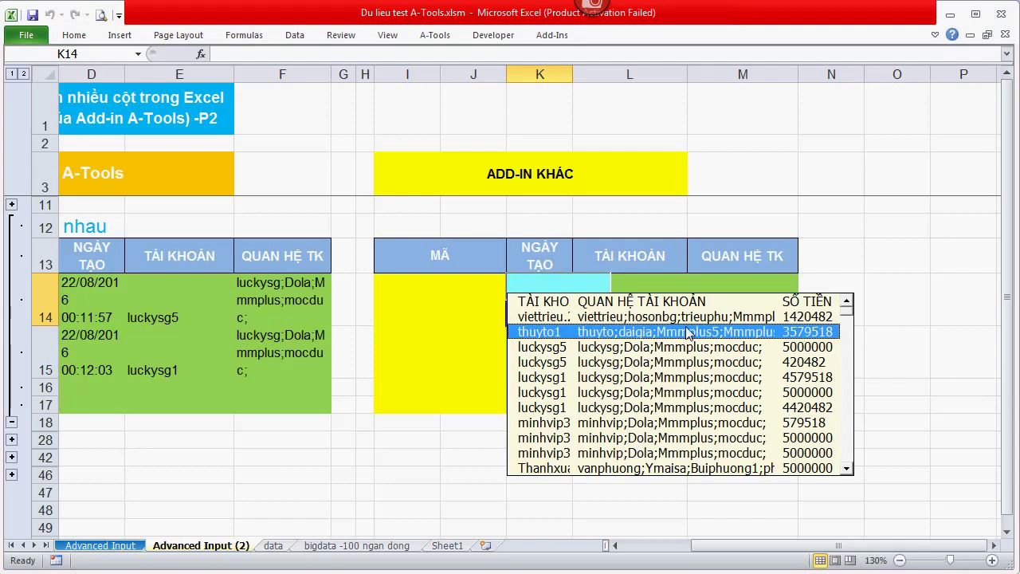
left_click(687, 317)
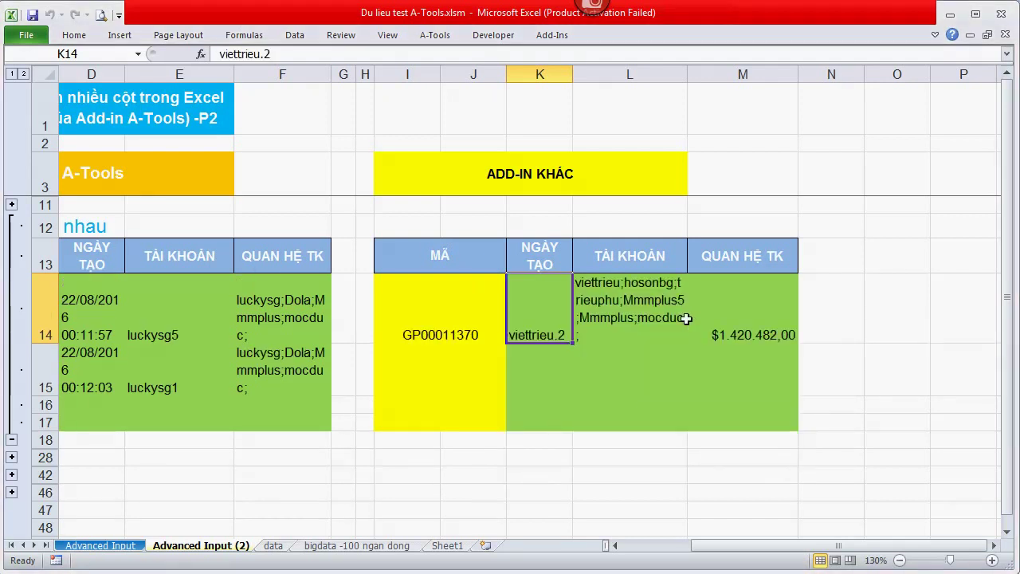
left_click(632, 358)
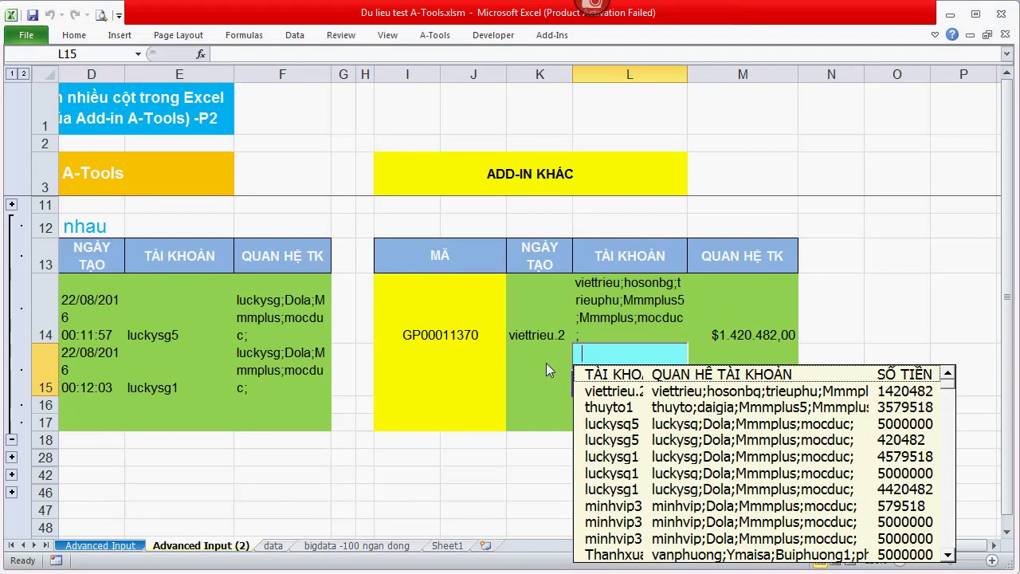
key("Escape")
left_click_drag(523, 358, 48, 407)
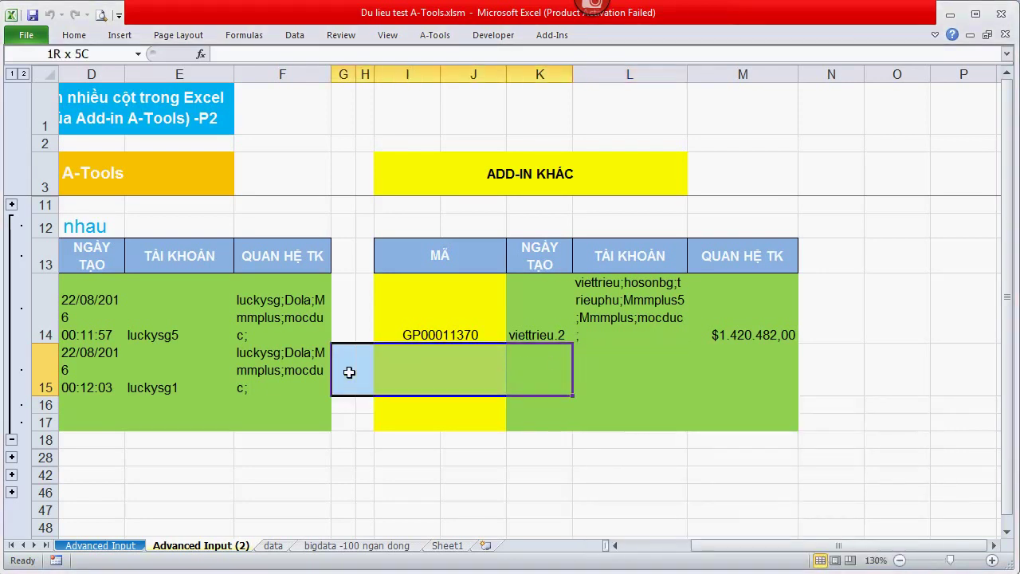
left_click(293, 457)
left_click_drag(268, 293, 285, 418)
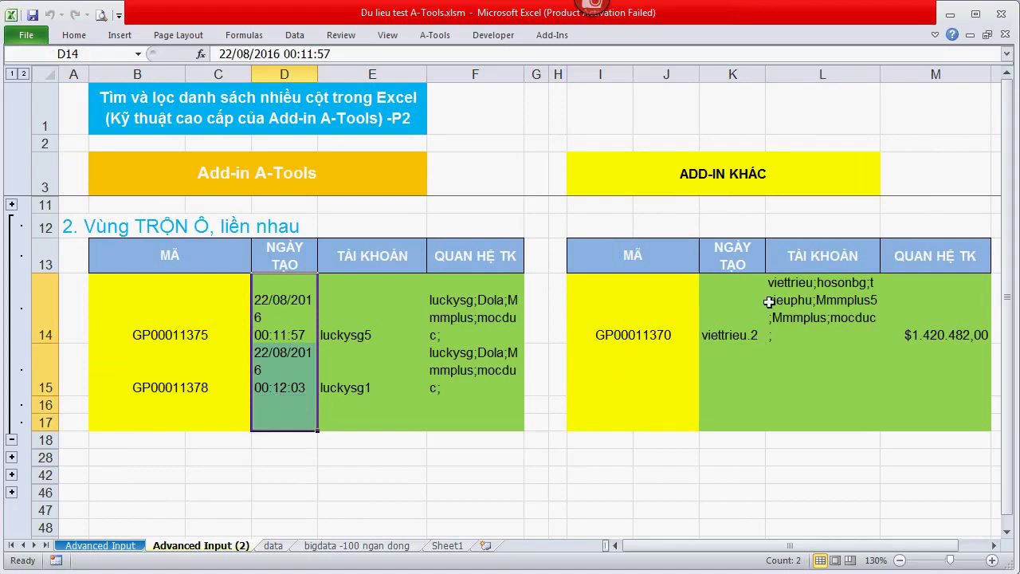
left_click_drag(733, 307, 732, 404)
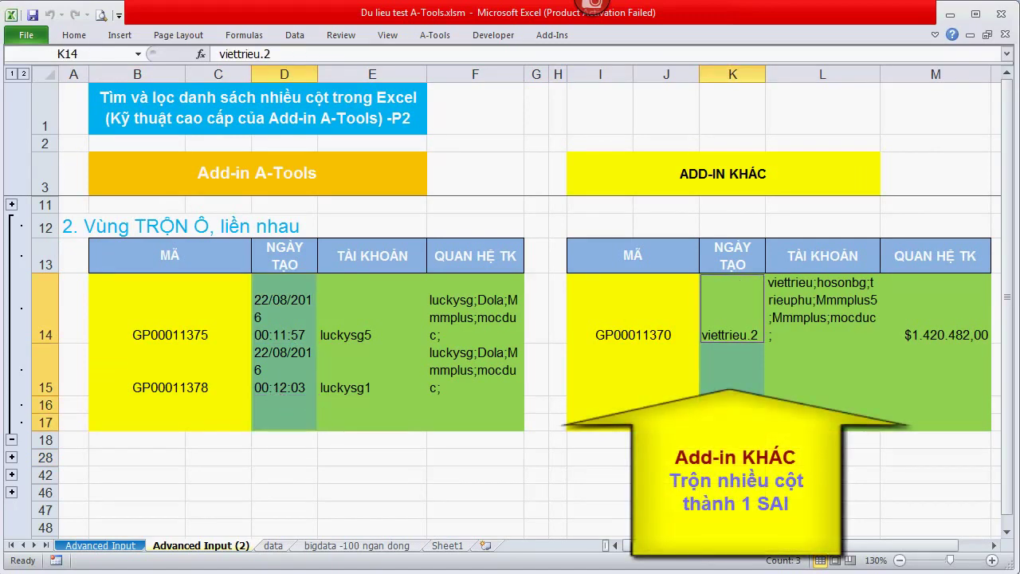
Write the note 'Bị lệch cột nhận' in I12 and turn off Wrap Text.
left_click(719, 227)
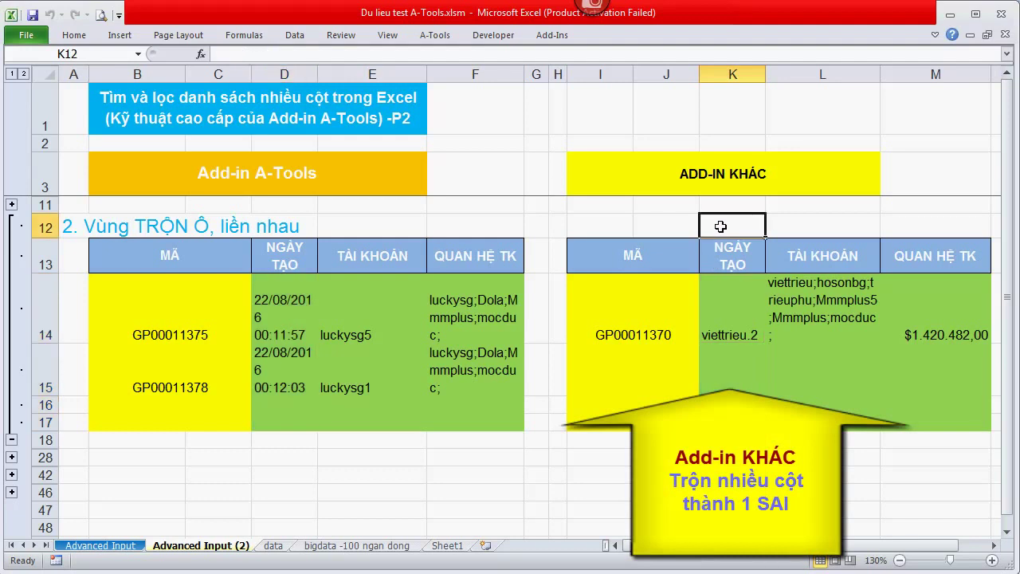
type("s")
key("Escape")
key("Left")
key("Left")
type("Bị")
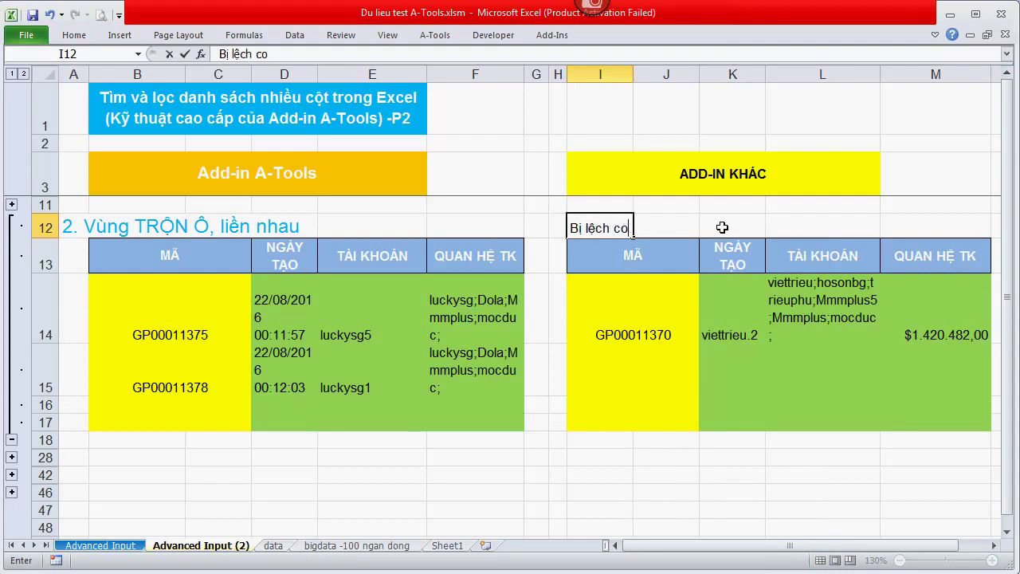
type(" nhận")
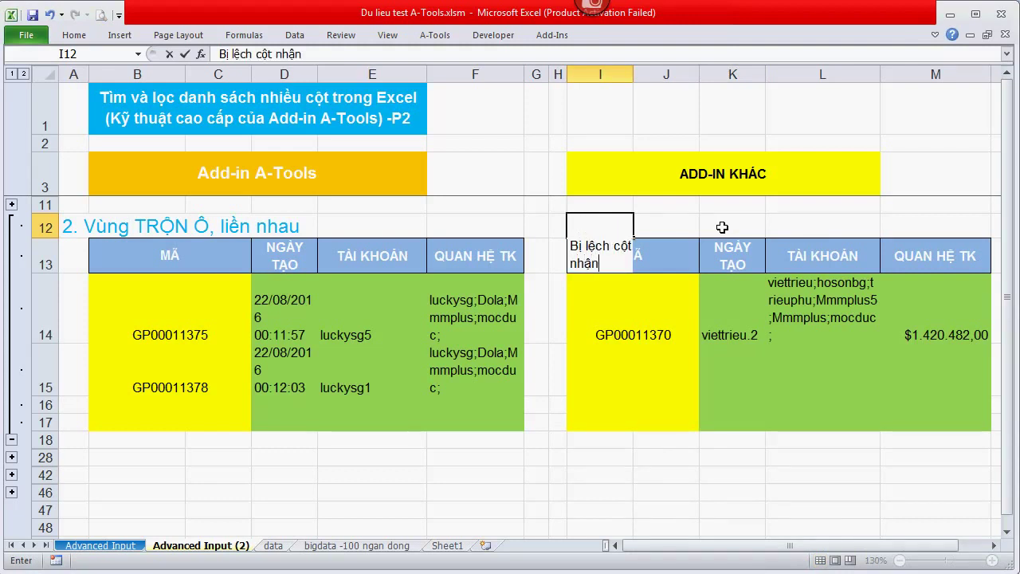
key("Return")
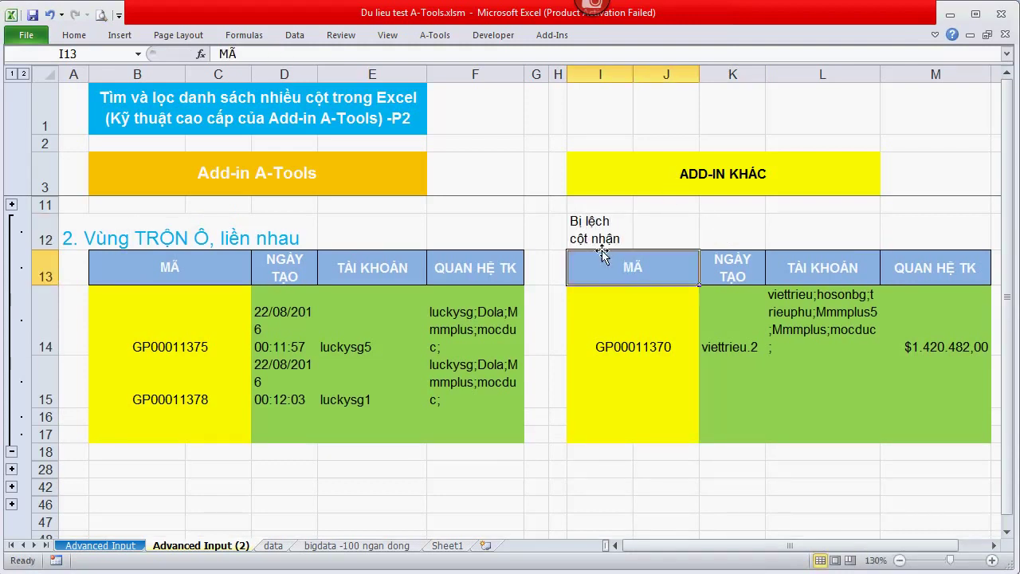
left_click(604, 230)
left_click(76, 37)
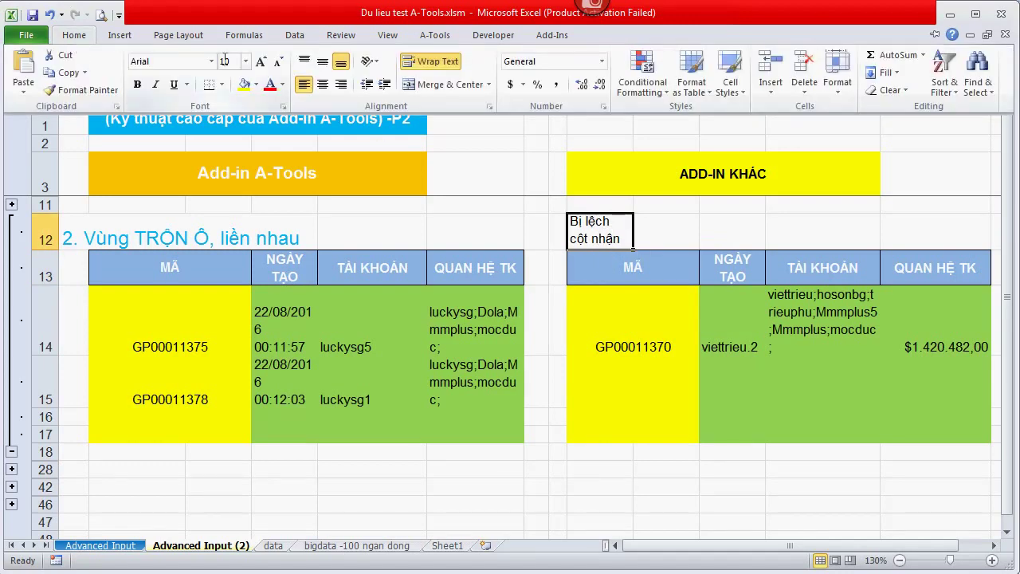
left_click(430, 61)
Inspect the merged cells I14, I15 and M14 of the other table.
left_click(628, 325)
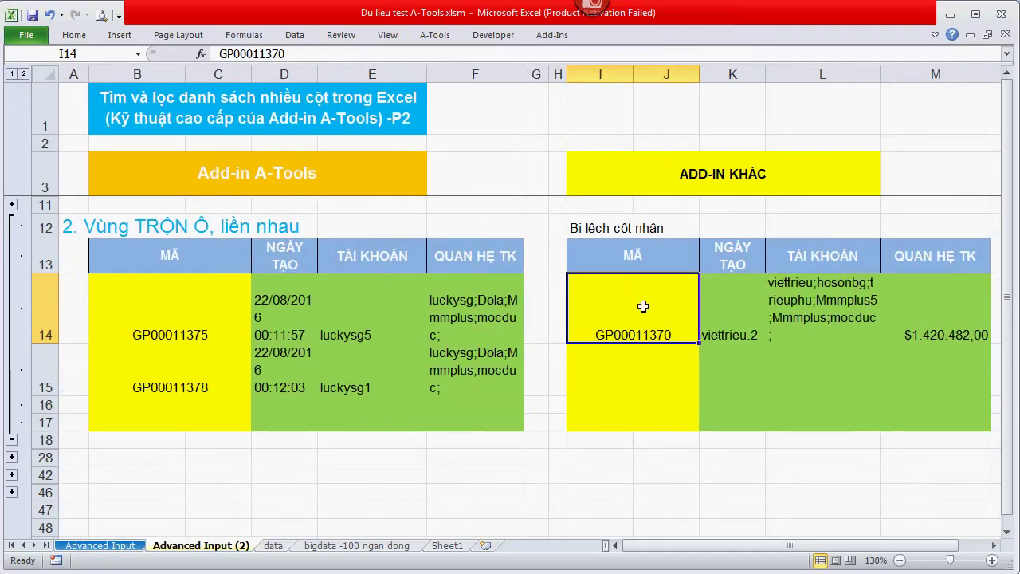
left_click(670, 369)
left_click(928, 313)
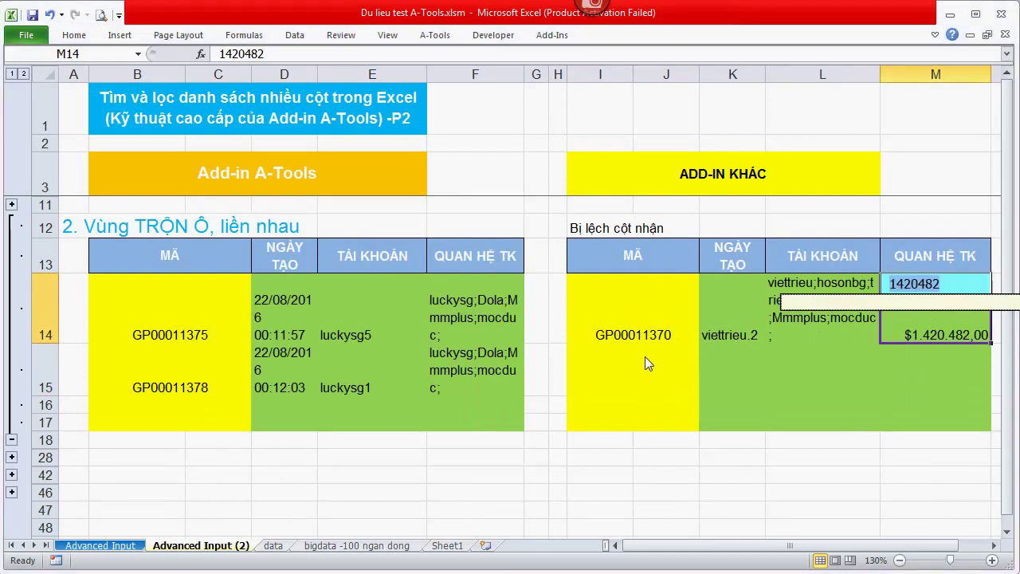
left_click(612, 369)
double_click(614, 360)
key("Escape")
Move the note to K12 and enter 'Không nhận TextBox' in I12.
left_click(612, 227)
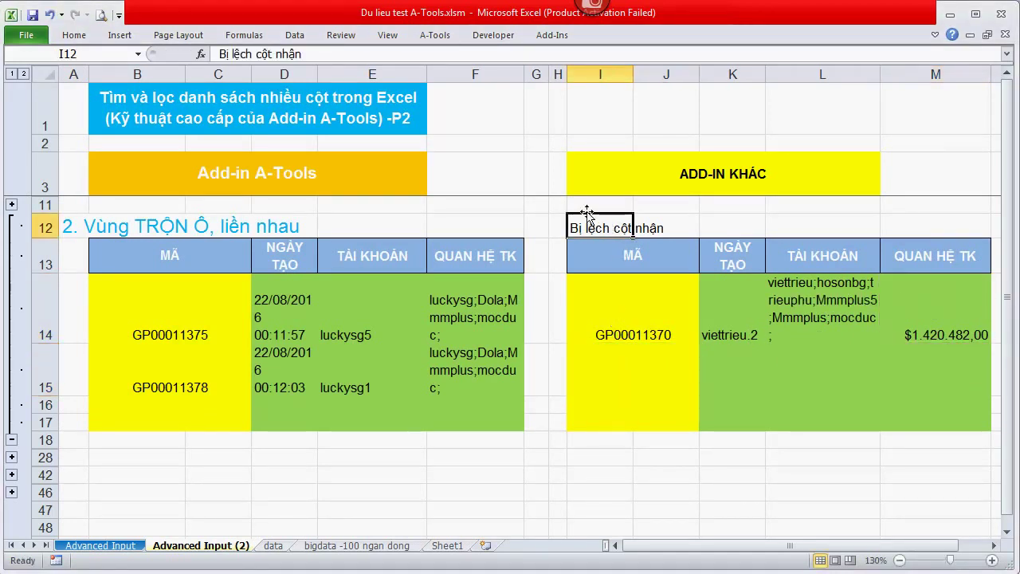
mouse_move(583, 212)
left_mouse_down()
mouse_move(731, 209)
mouse_move(734, 227)
left_mouse_up()
left_click(622, 229)
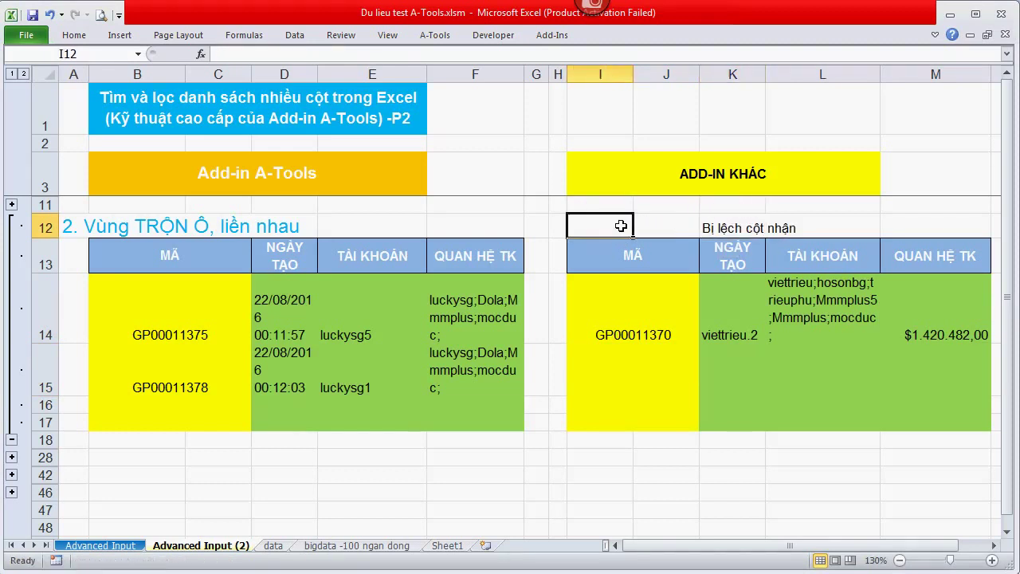
type("Không nh")
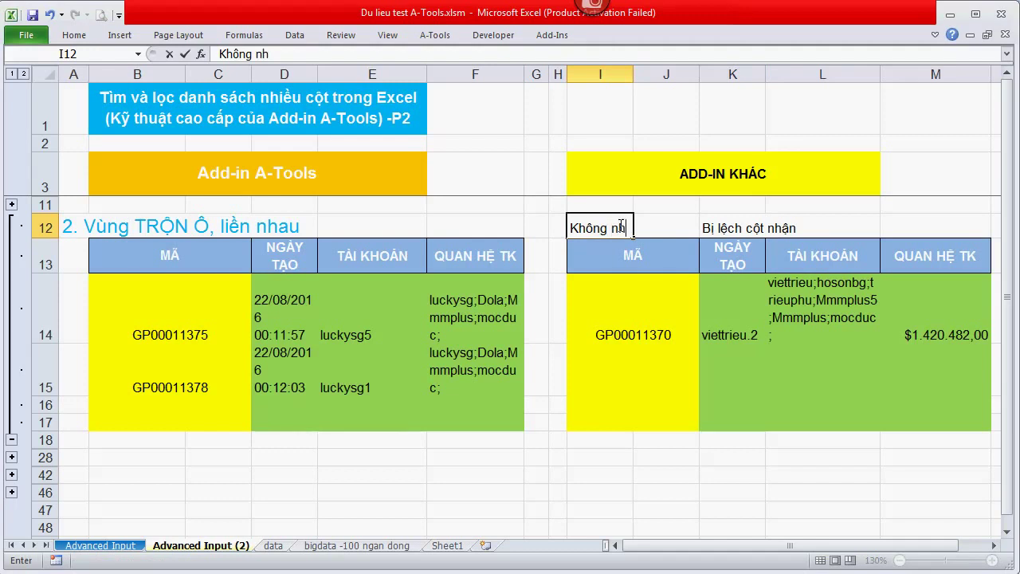
type("ận ")
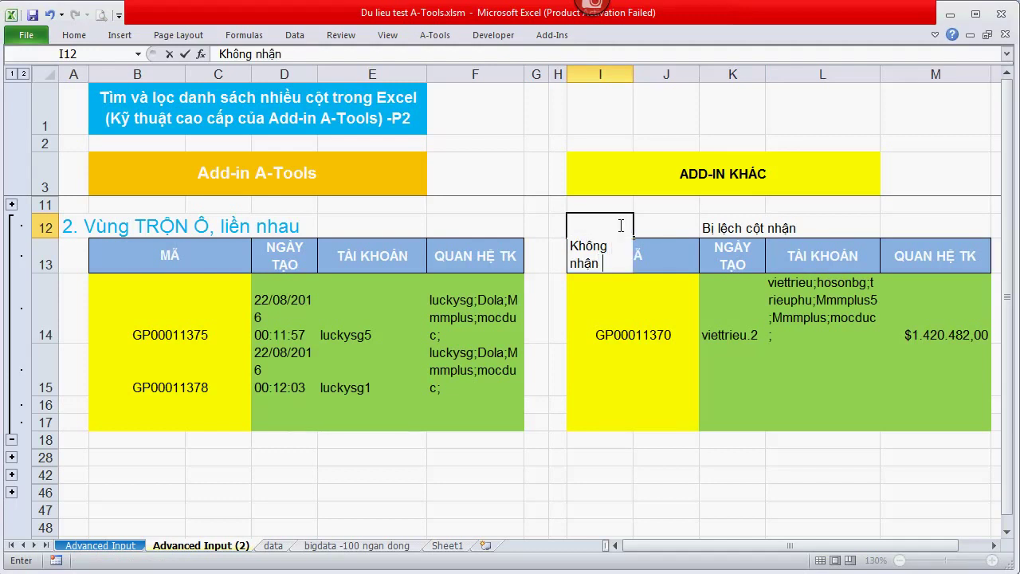
type("TextBox")
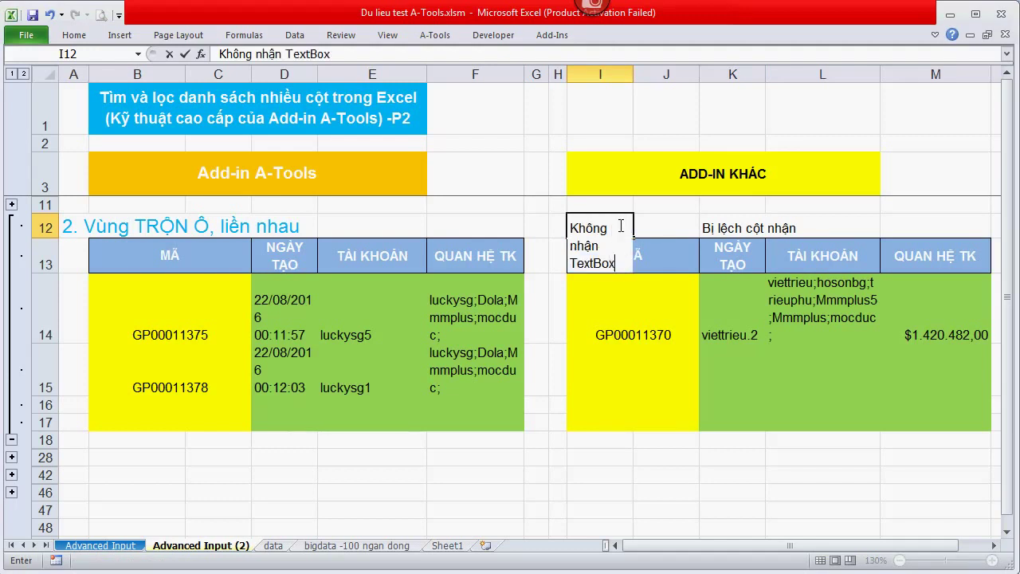
key("Return")
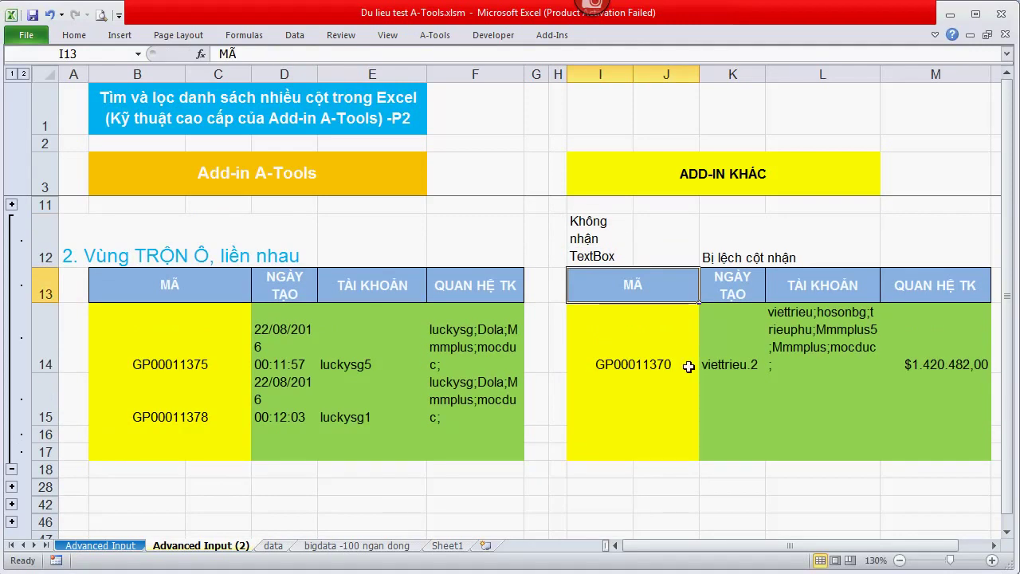
Test the other add-in's list on cells I14, I15, I17 and K15.
left_click(618, 328)
left_click(602, 380)
left_click(603, 451)
left_click(723, 392)
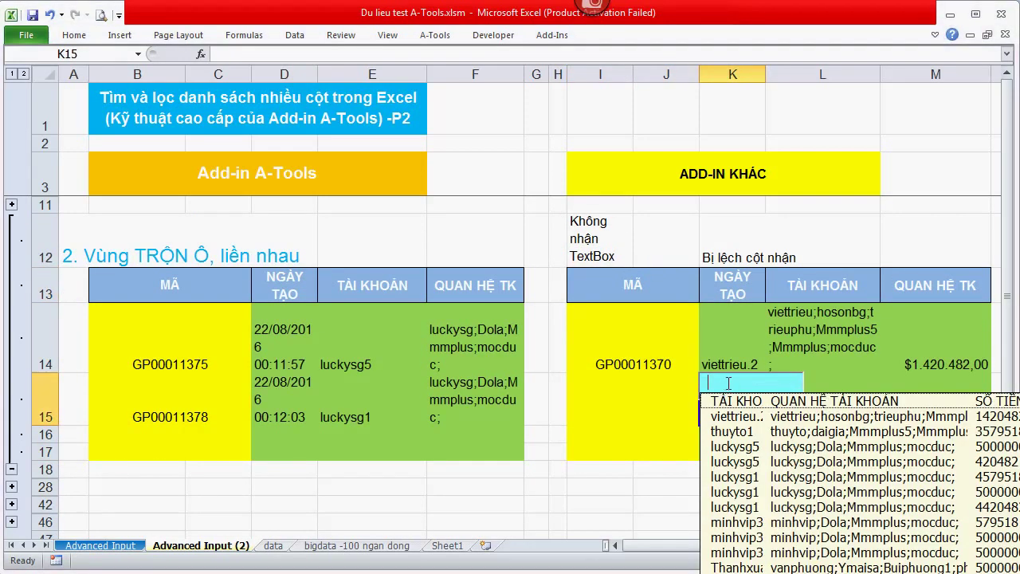
left_click(593, 384)
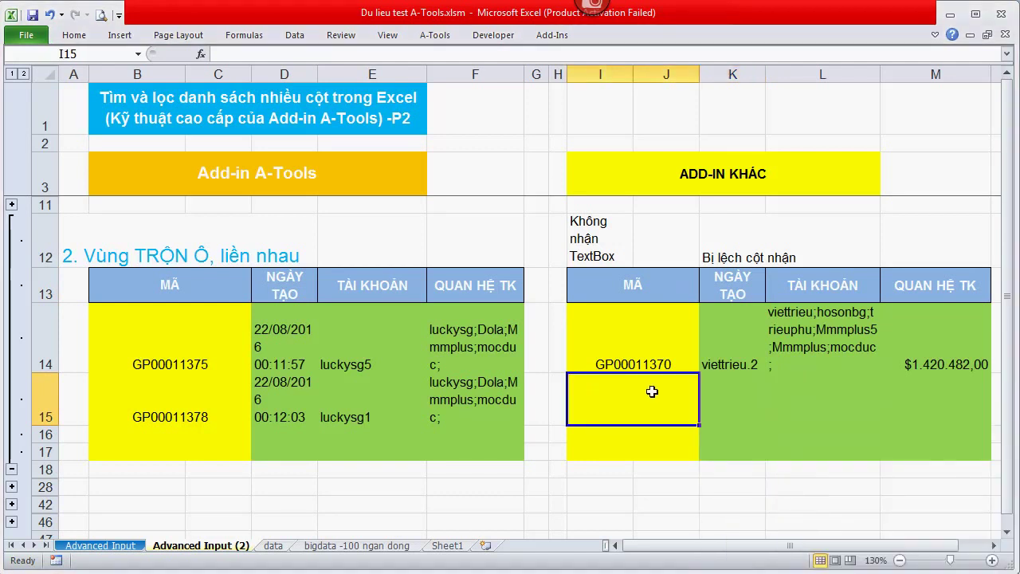
left_click(301, 430)
left_click(188, 437)
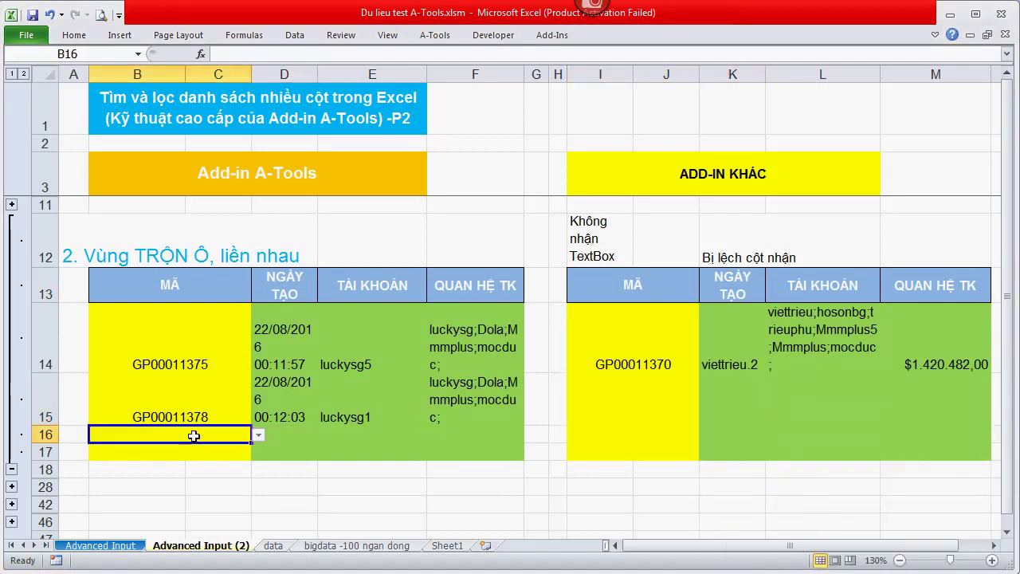
type("lucky")
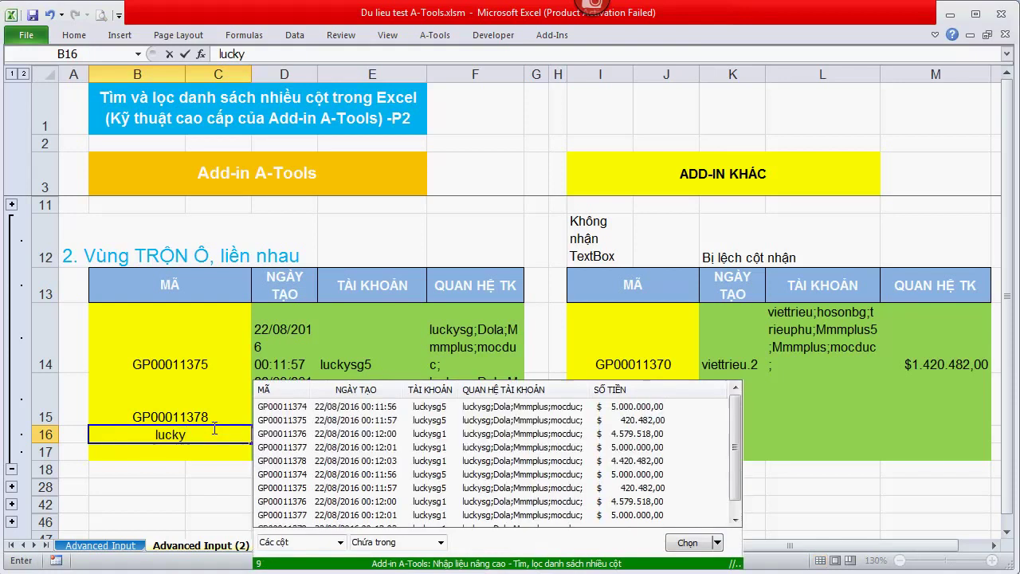
key("Return")
left_click_drag(289, 368, 402, 454)
left_click(412, 436)
scroll(441, 420, "down", 2)
scroll(441, 419, "up", 2)
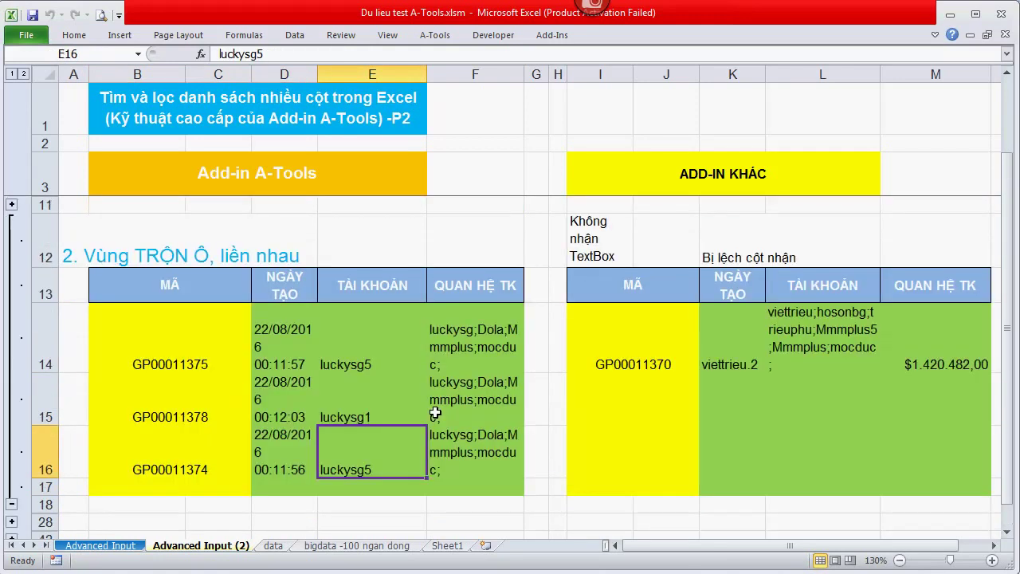
left_click(12, 504)
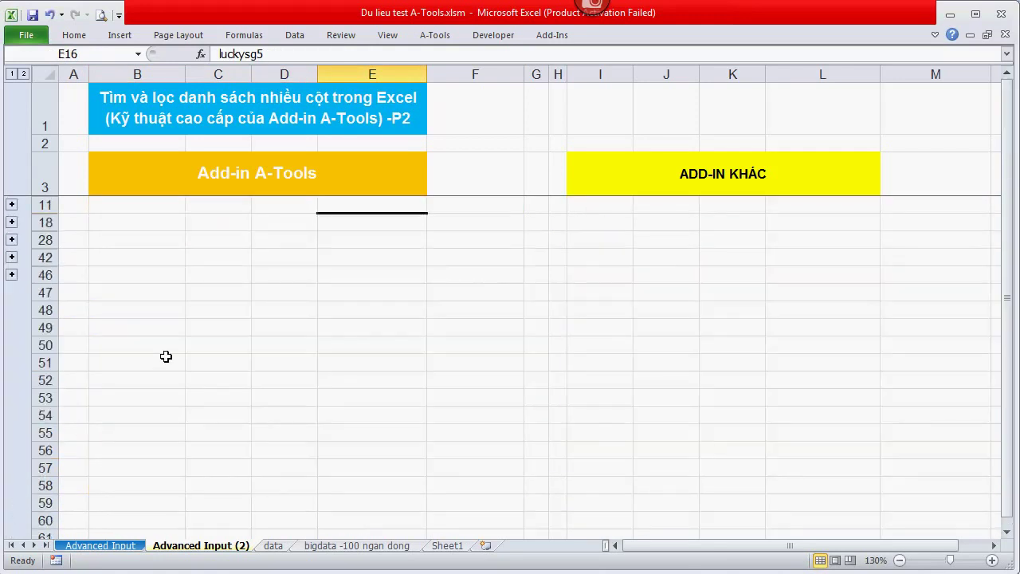
Expand section 3 and select the input ranges B21:B27 and D21:E27.
left_click(12, 239)
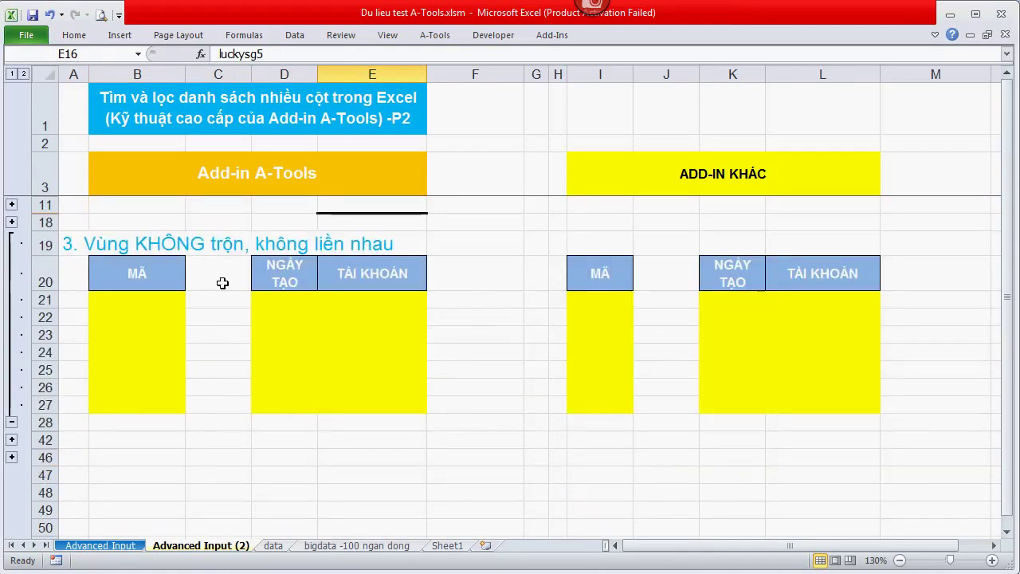
left_click_drag(108, 263, 109, 390)
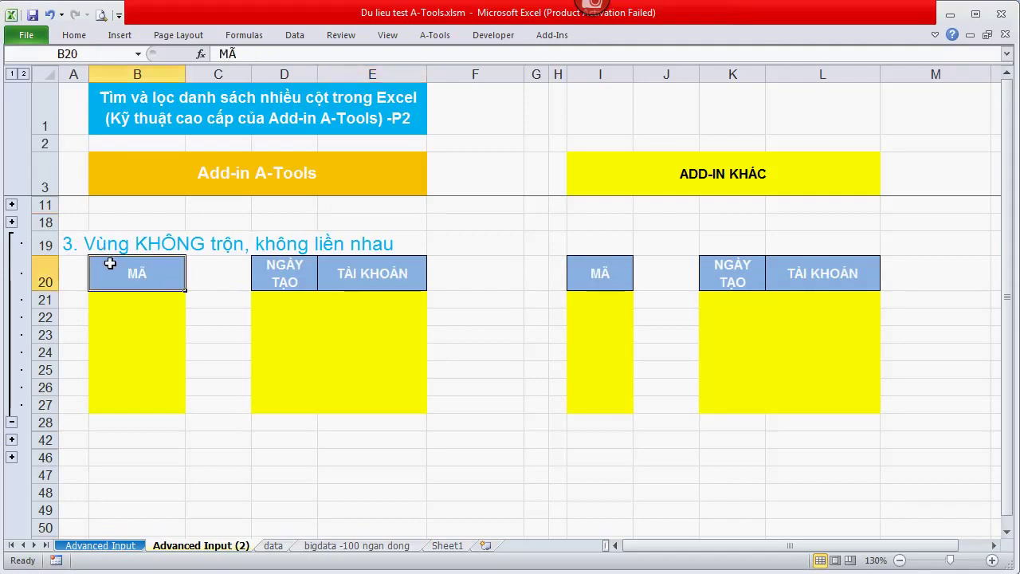
left_click_drag(282, 271, 404, 401)
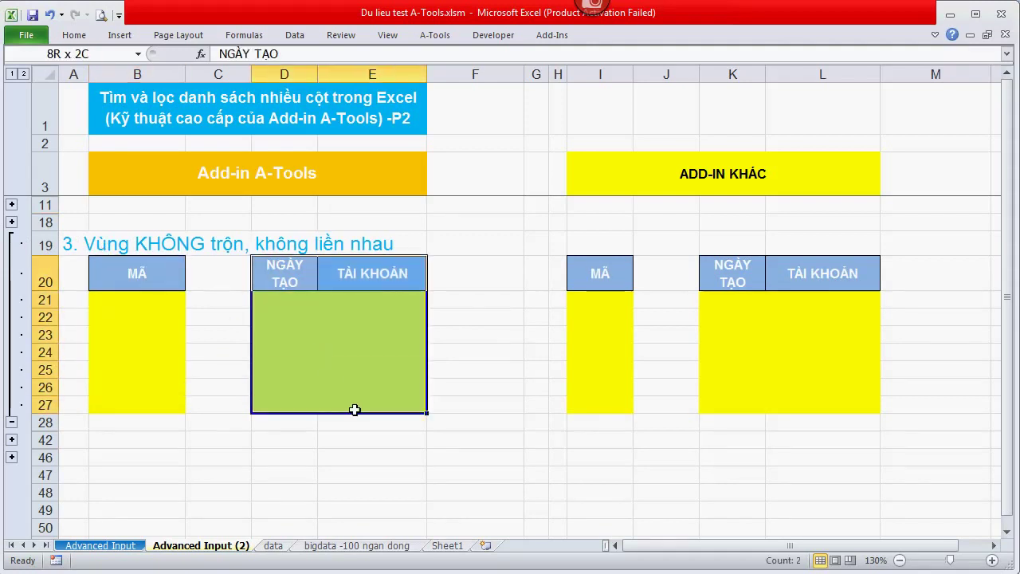
left_click(292, 335)
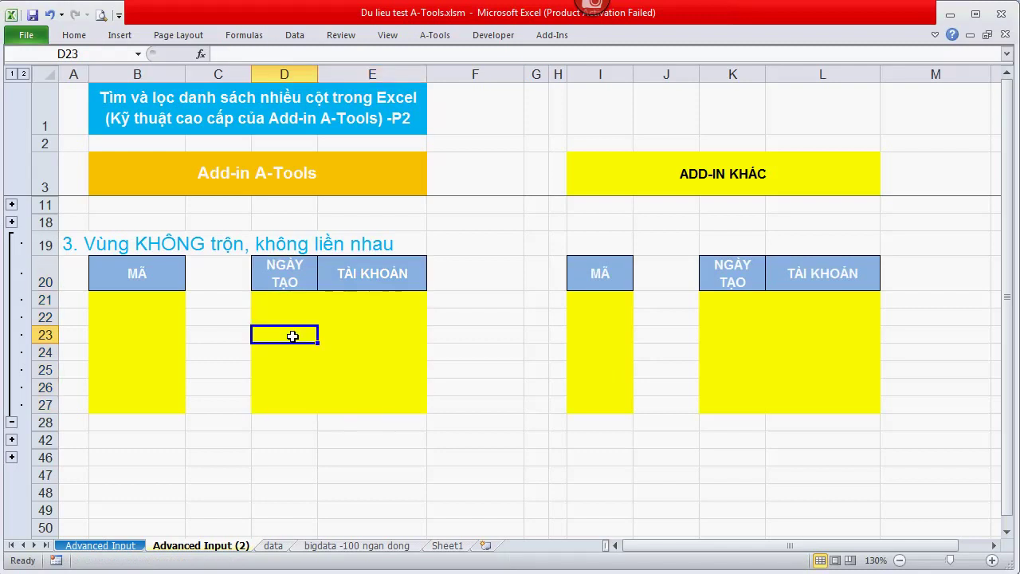
left_click_drag(125, 297, 128, 404)
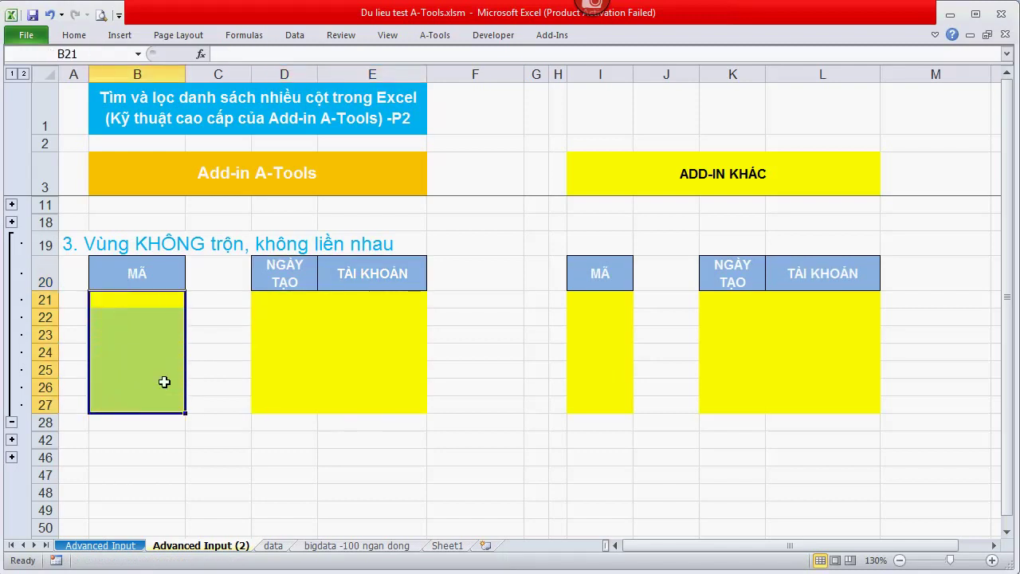
left_click(280, 297, "ctrl")
left_click_drag(280, 296, 411, 392)
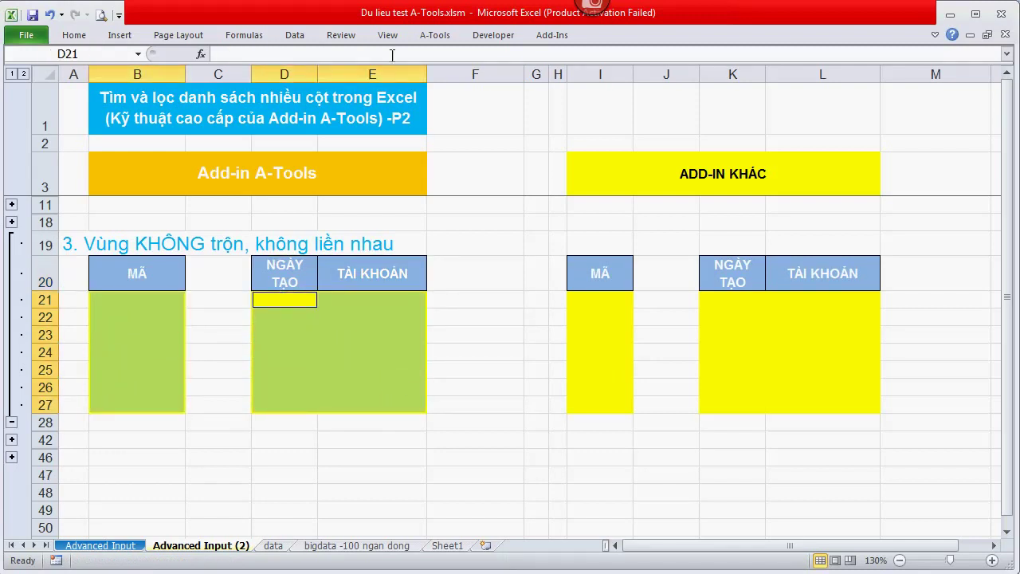
Map the selection to BIGDATA in A-Tools advanced input and add it as a new entry.
left_click(430, 36)
left_click(160, 93)
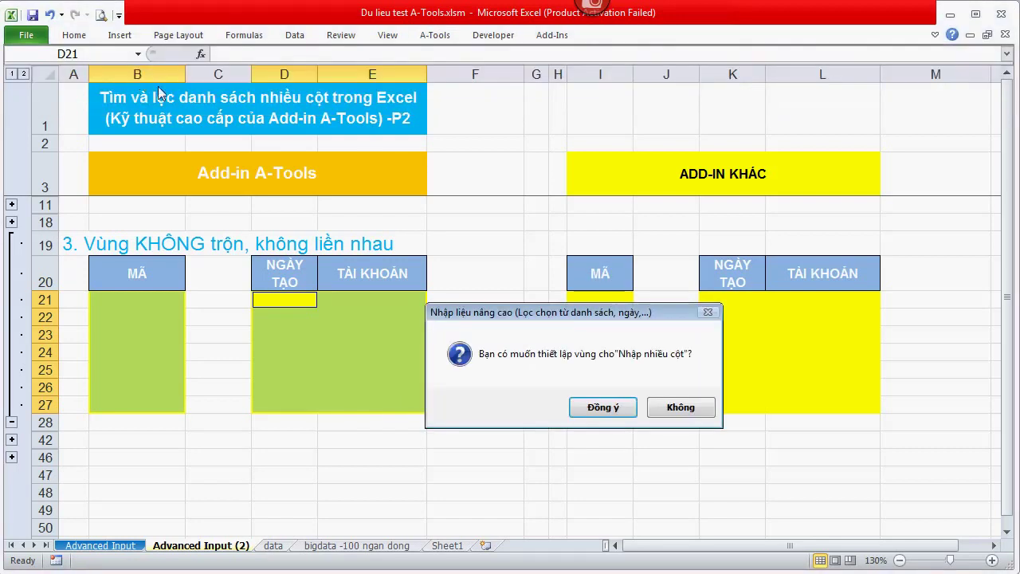
left_click(603, 406)
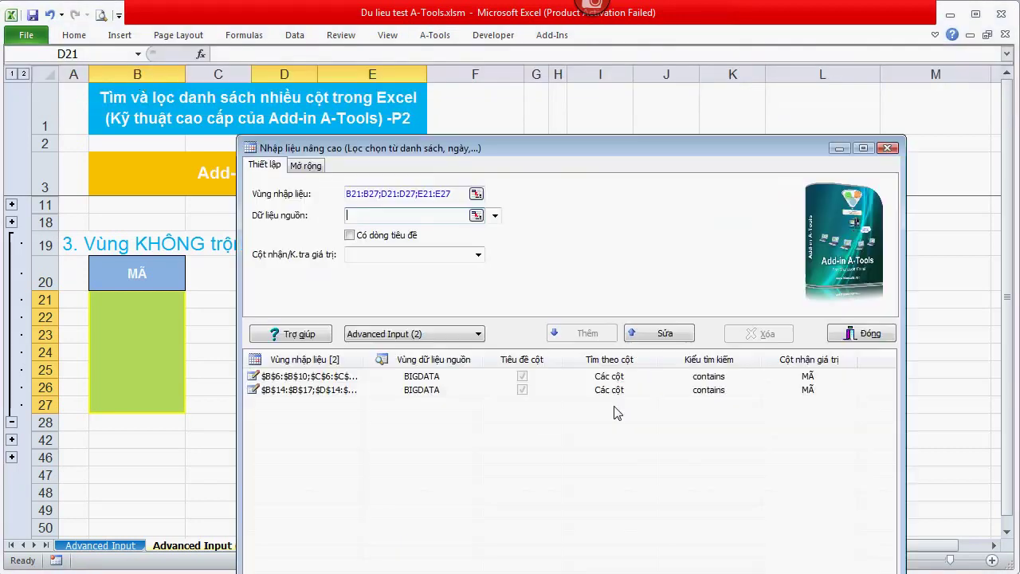
left_click(494, 215)
left_click(387, 272)
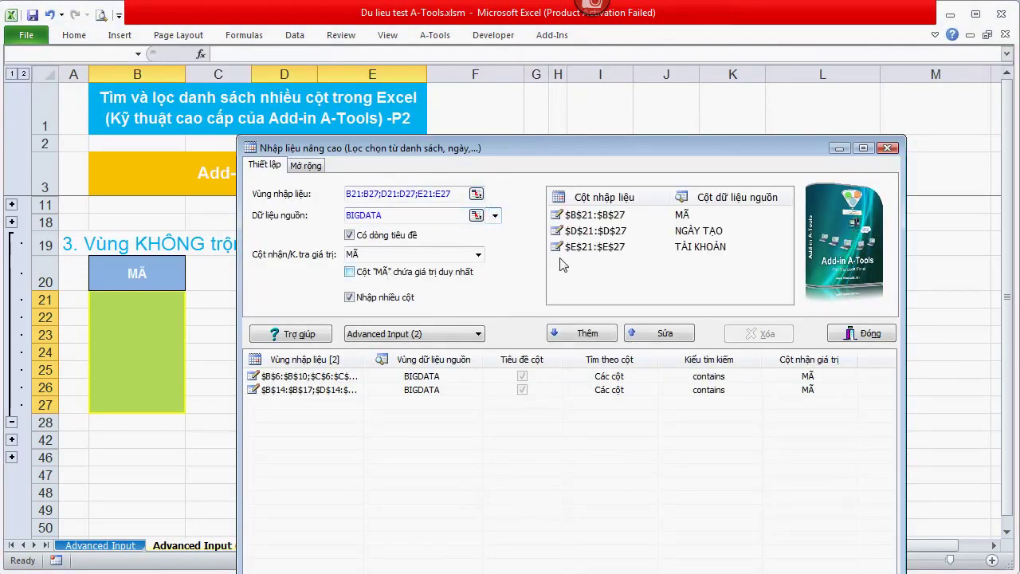
left_click_drag(584, 157, 779, 176)
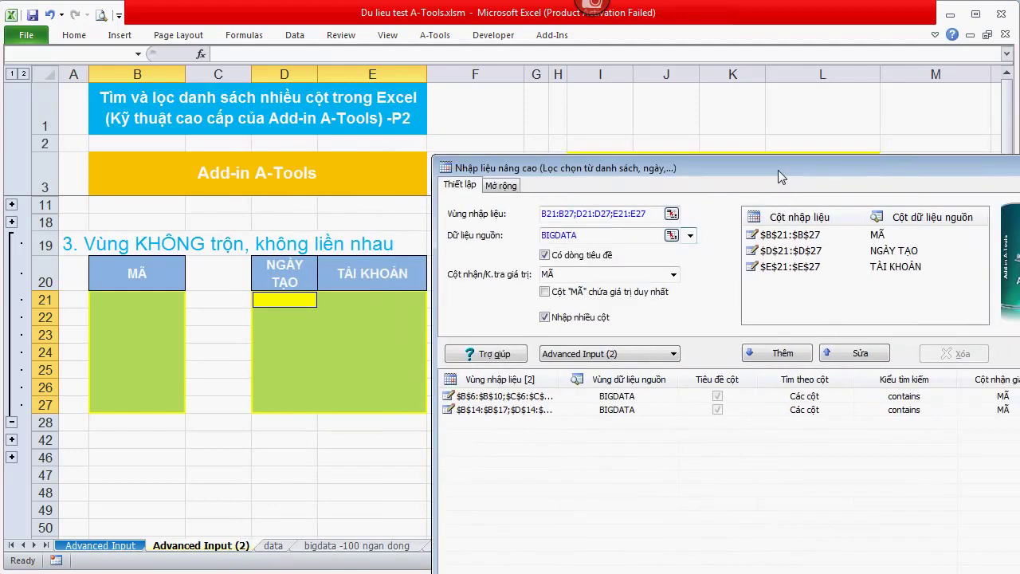
left_click(811, 236)
left_click(796, 252)
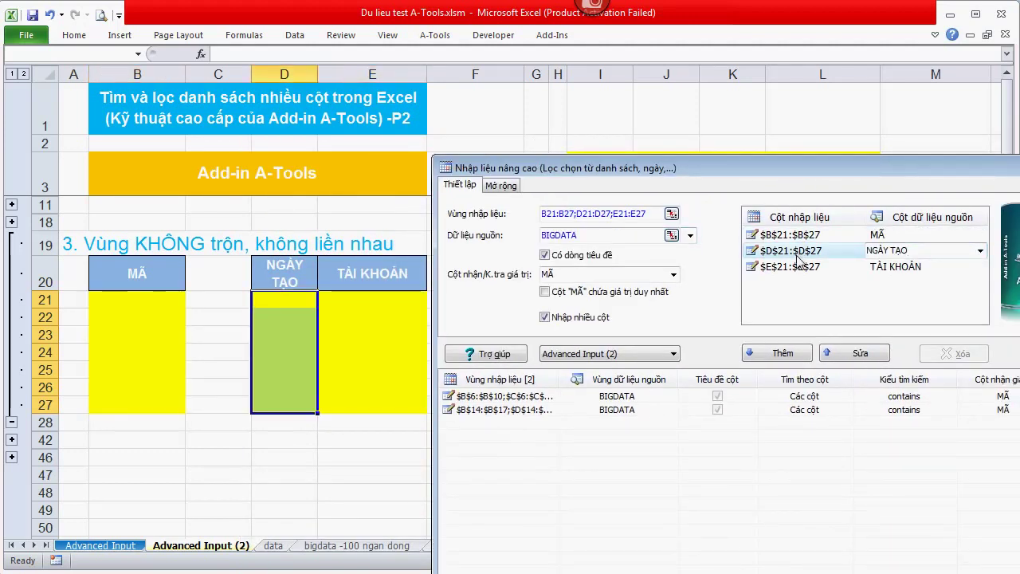
left_click(797, 266)
left_click(777, 352)
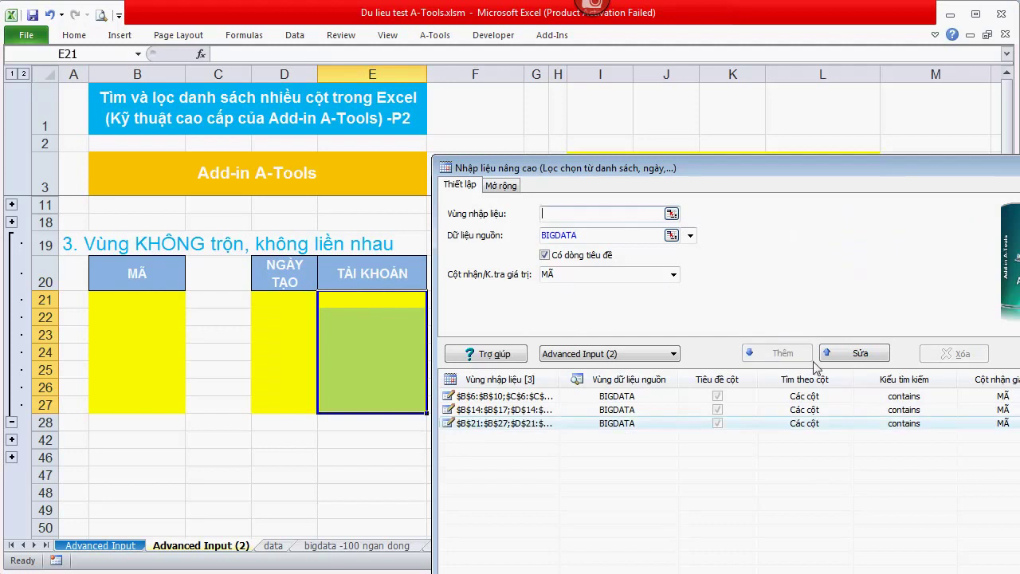
key("Escape")
left_click(159, 303)
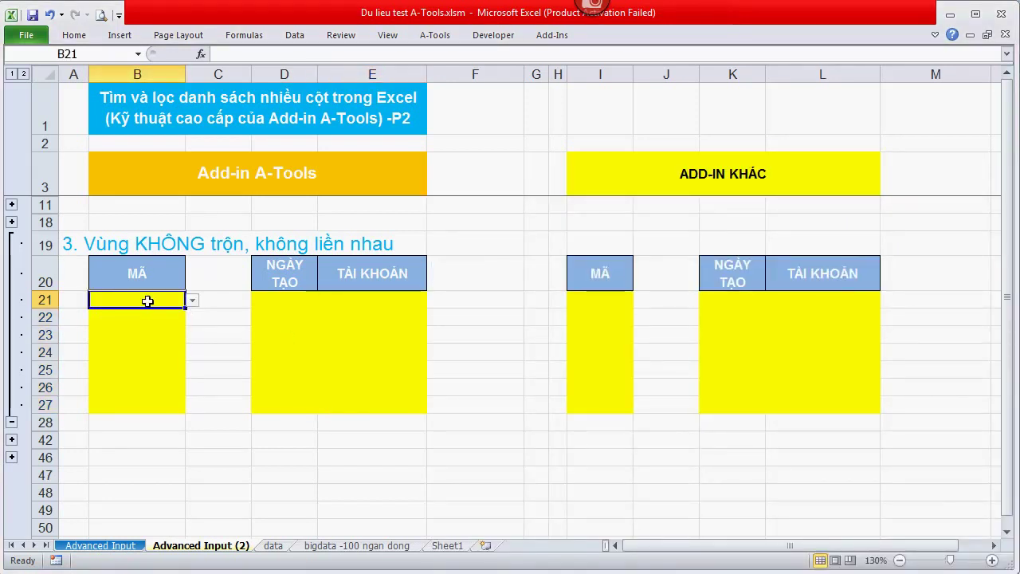
type("lucky")
left_click(200, 348)
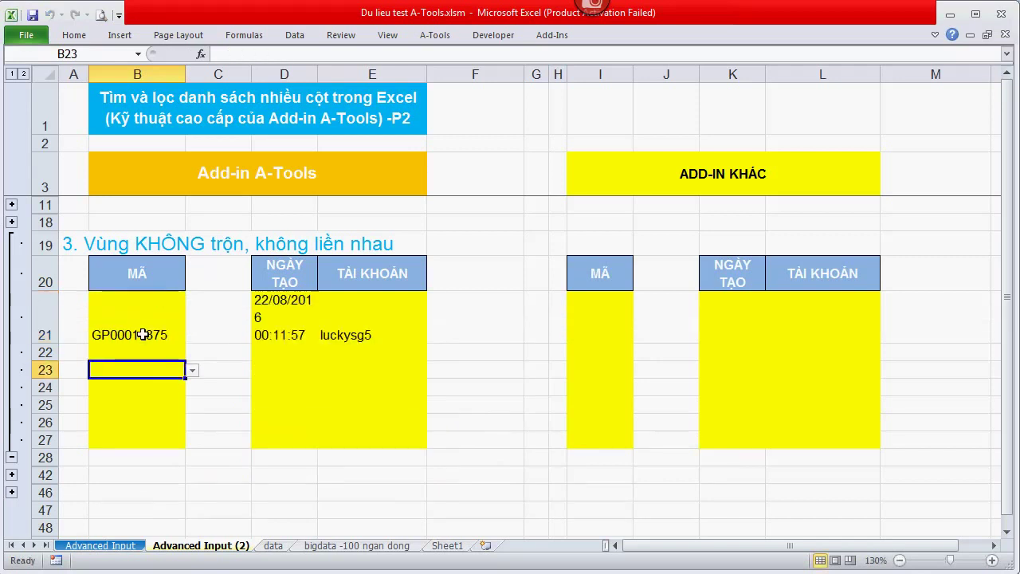
left_click(279, 317)
left_click(344, 314)
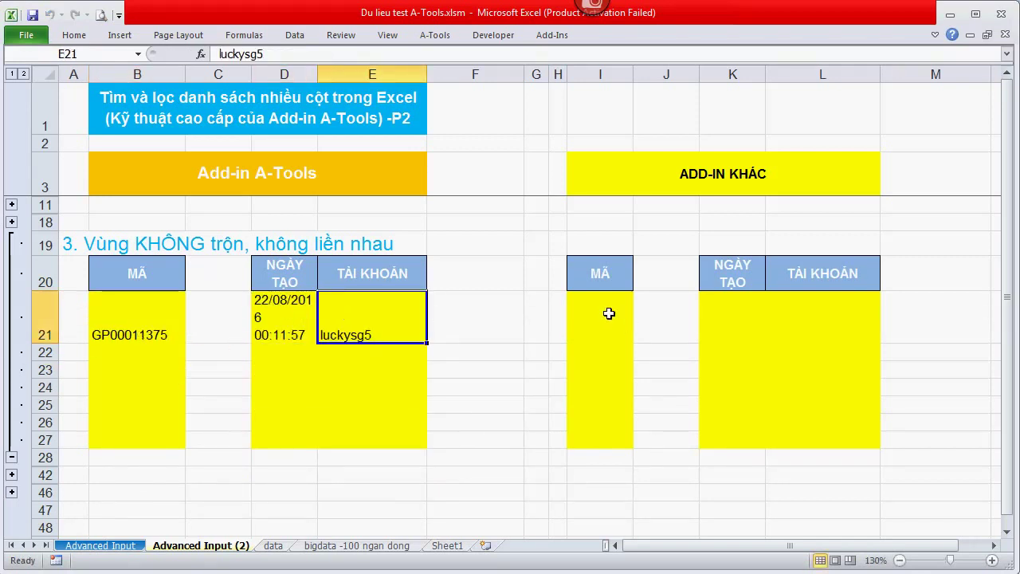
Write the note 'lỗi giống trên' in I19, then collapse section 3.
left_click_drag(607, 301, 835, 434)
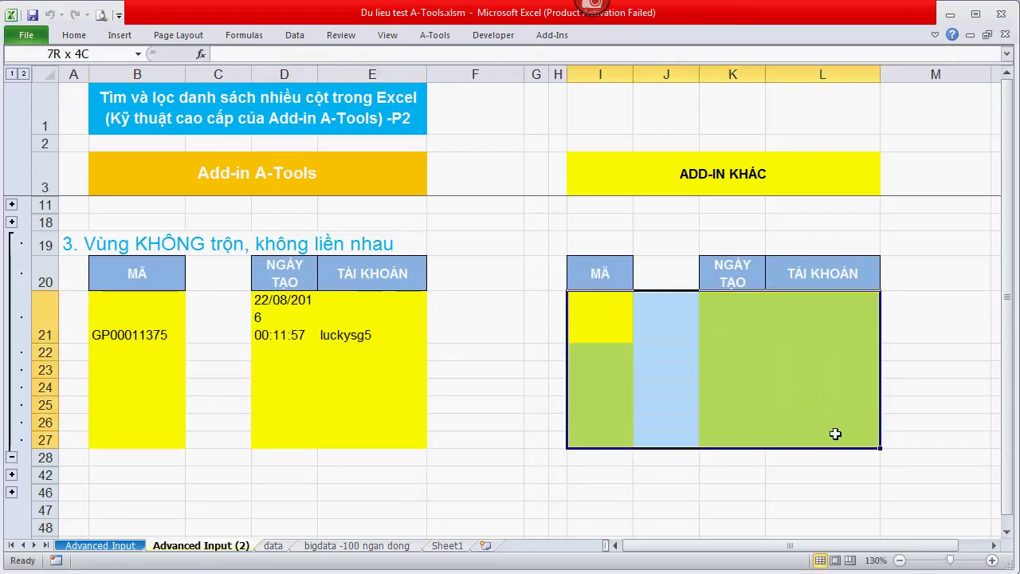
left_click(586, 236)
type("lo")
key("Return")
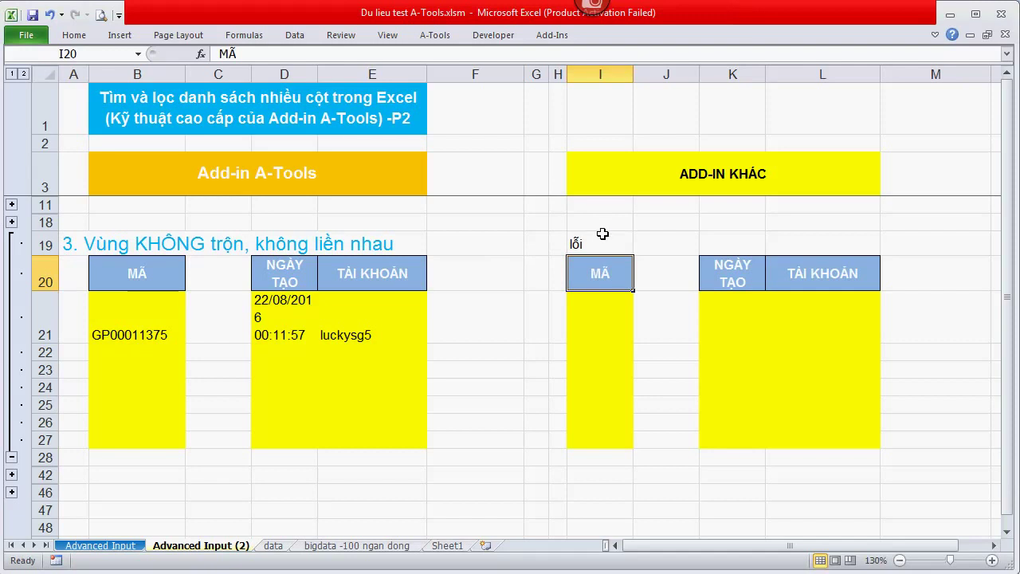
double_click(605, 242)
type("ông")
type("rên")
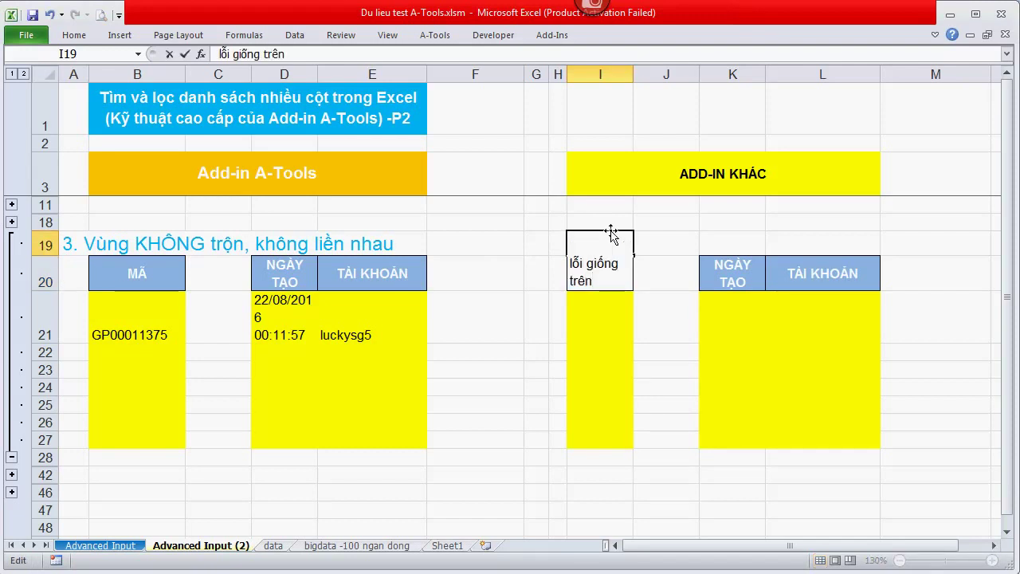
left_click(536, 318)
left_click(11, 470)
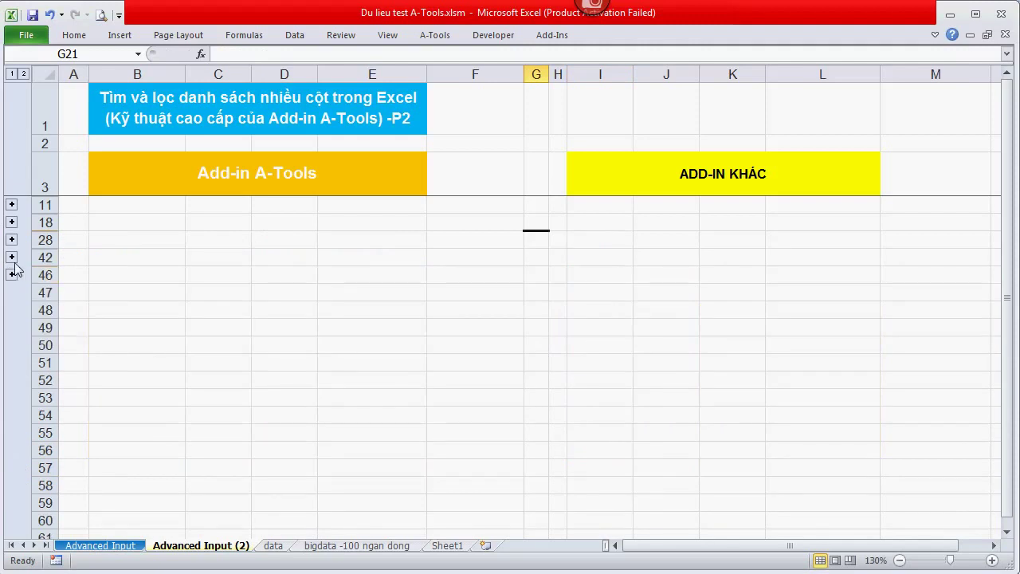
Expand section 4 and select B31, B34:B38 and B41 together.
left_click(12, 257)
left_click_drag(123, 263, 303, 261)
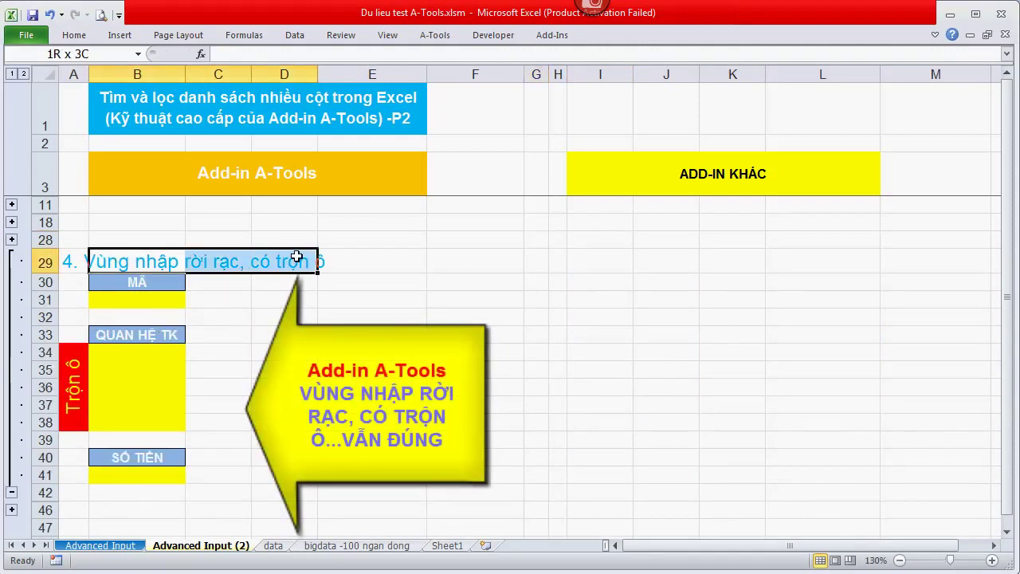
left_click(258, 369)
left_click(152, 301)
left_click(123, 363, "ctrl")
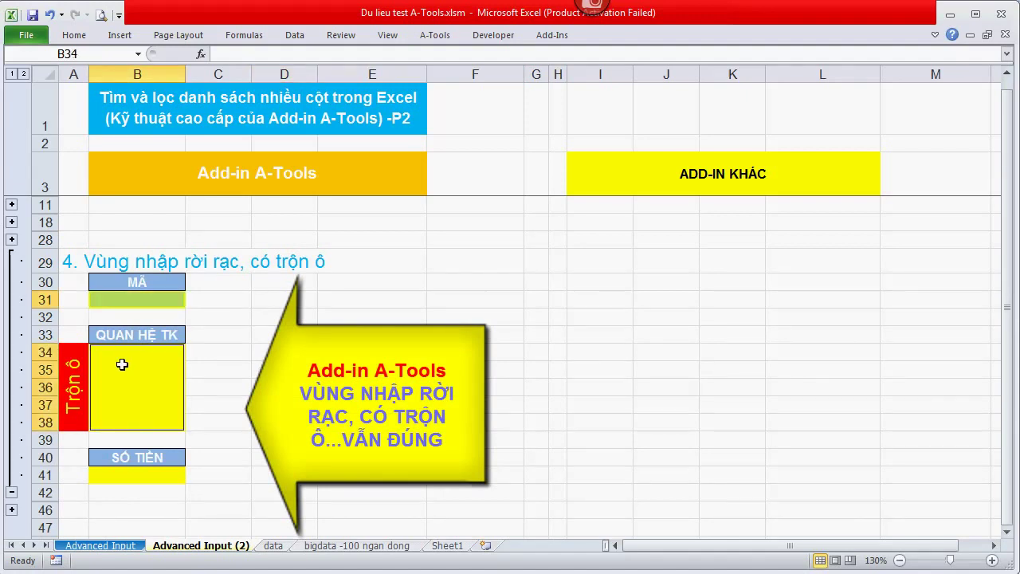
left_click(140, 474, "ctrl")
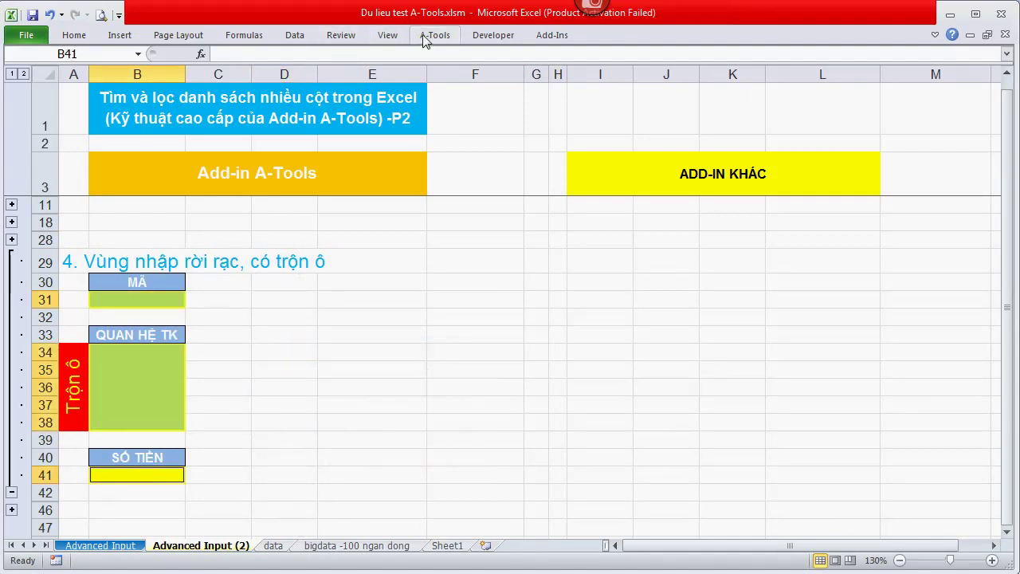
Source from BIGDATA, map B34:B38 to QUAN HỆ TÀI KHOẢN, B41 to SỐ TIỀN, and add the entry.
left_click(424, 37)
left_click(132, 80)
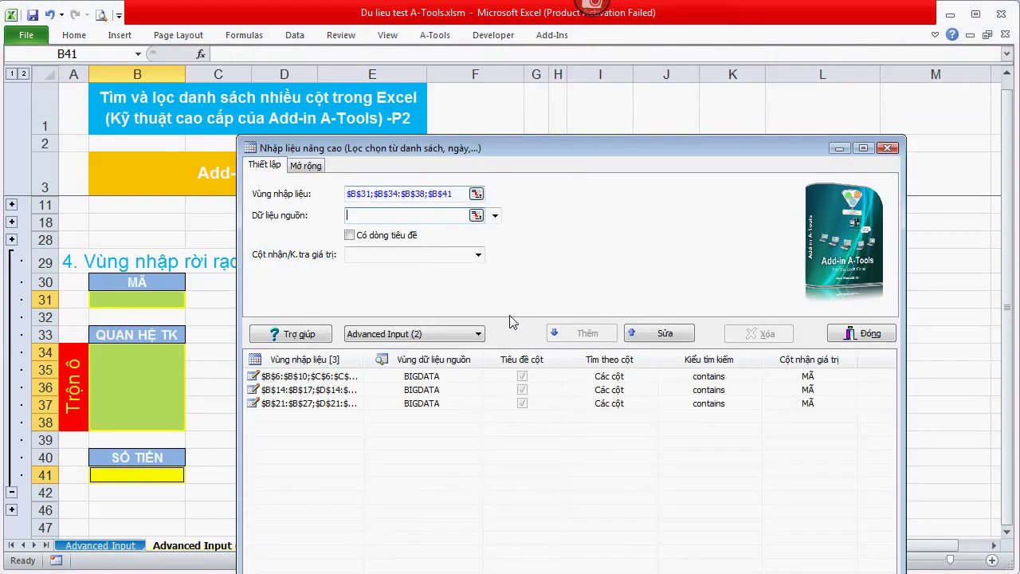
left_click(494, 216)
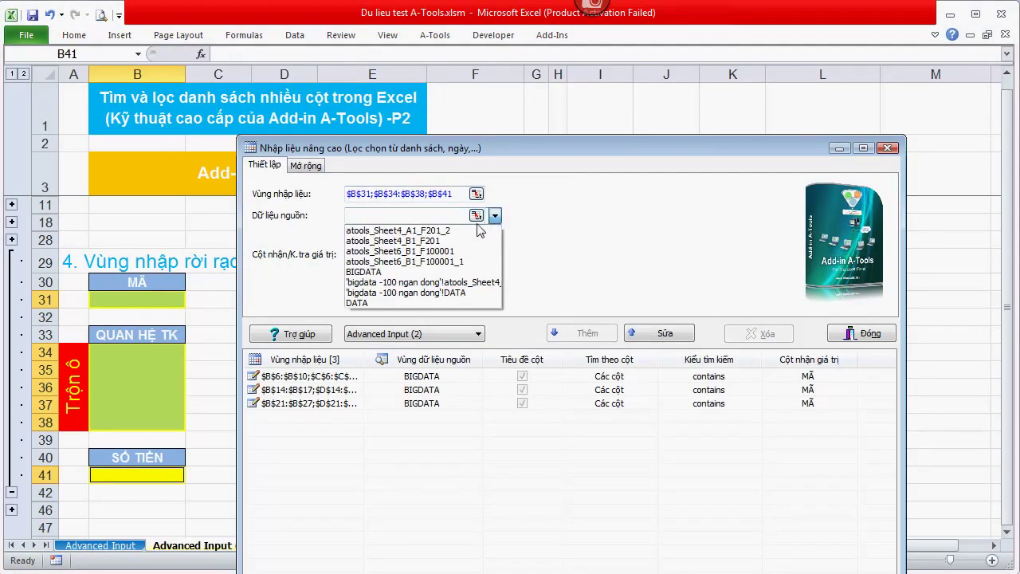
left_click(414, 271)
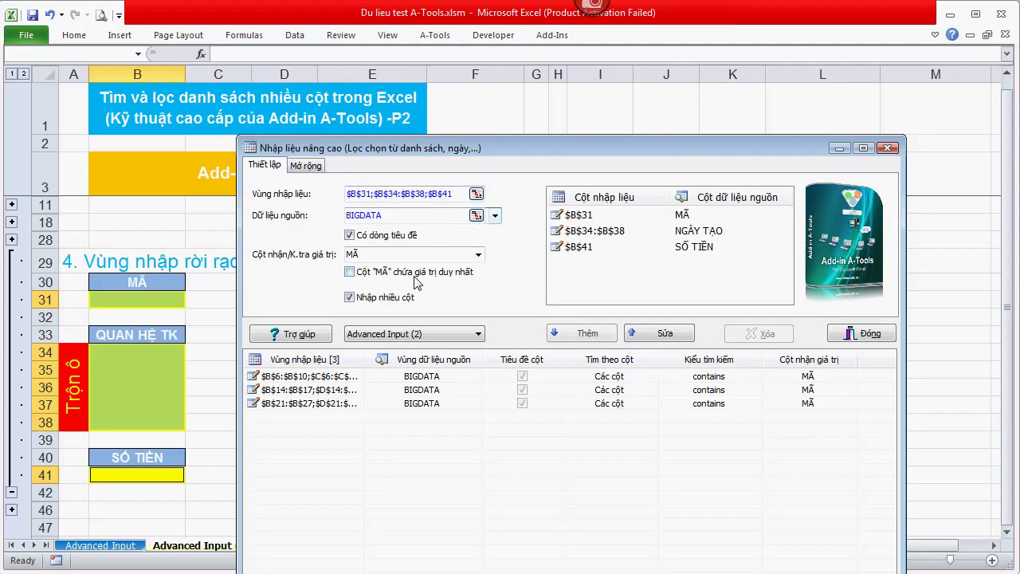
left_click(587, 218)
left_click(578, 232)
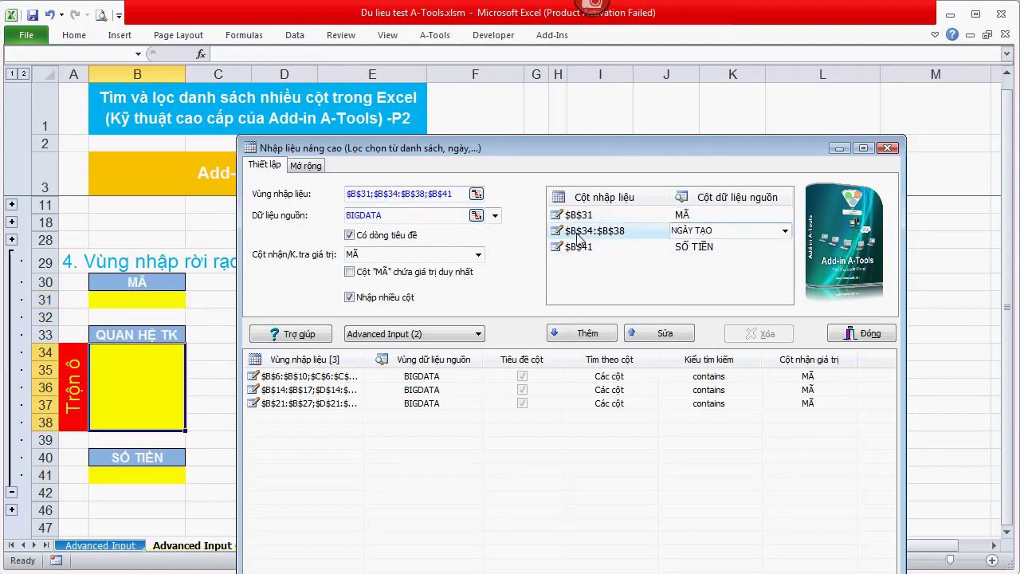
left_click(785, 231)
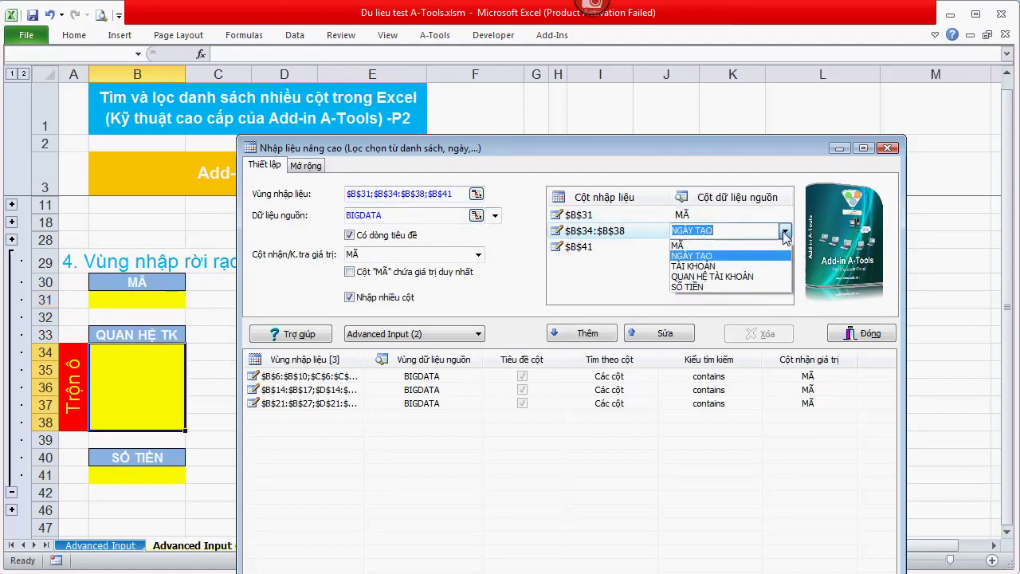
left_click(741, 279)
left_click(721, 249)
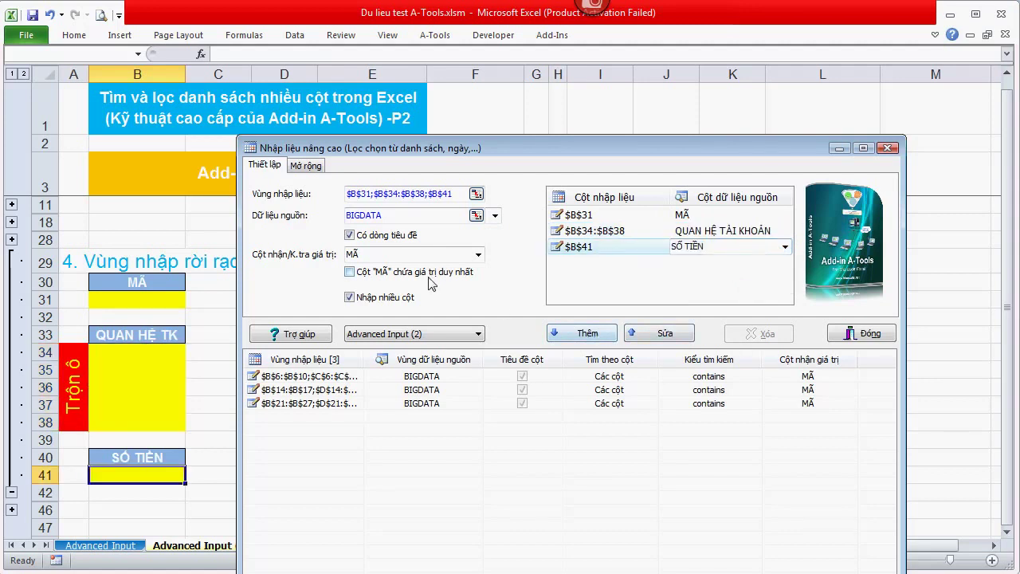
left_click(586, 333)
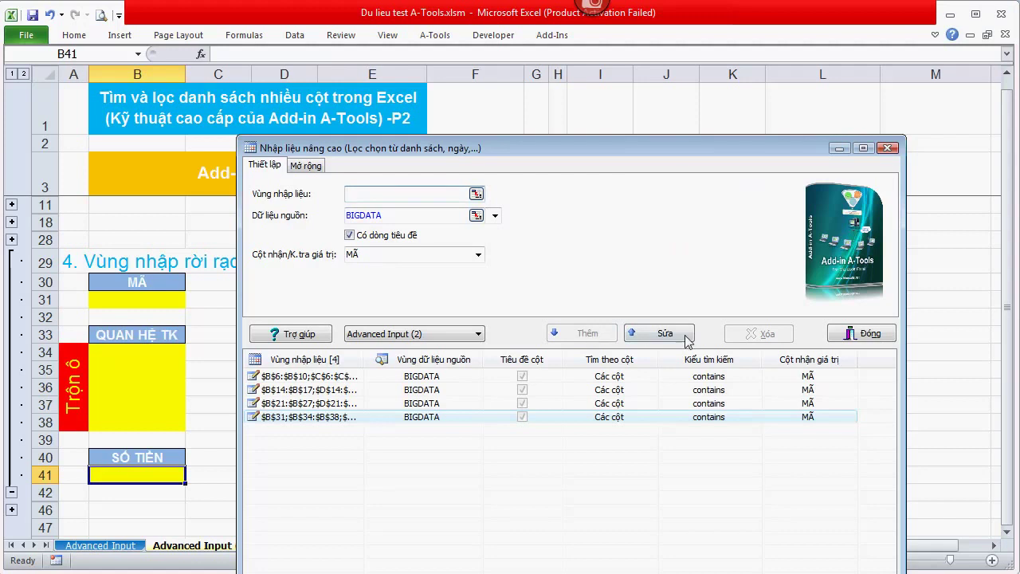
left_click(841, 335)
Fill section 4 from a 'lucky' record chosen in B31's A-Tools list.
left_click(173, 367)
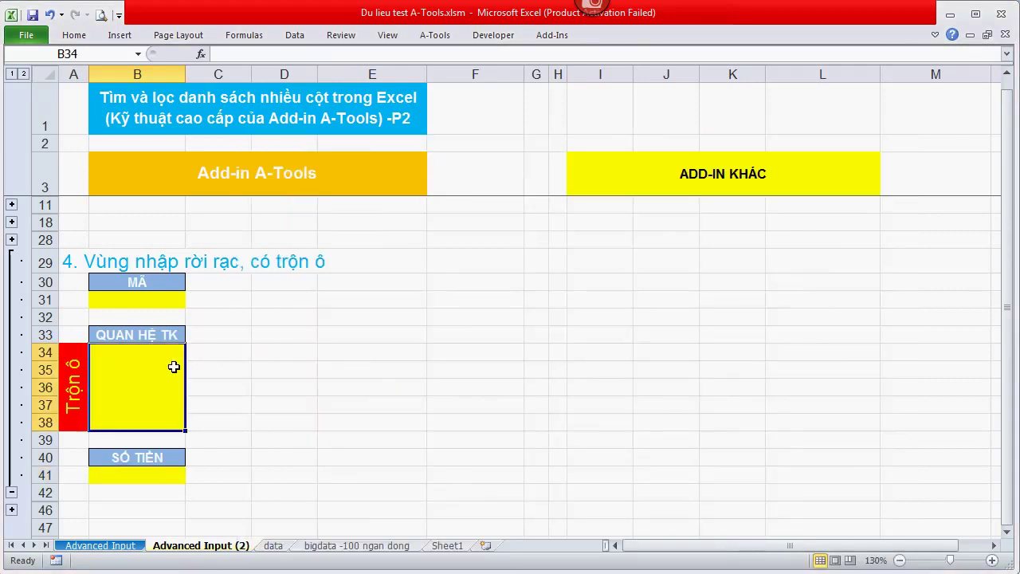
left_click(143, 295)
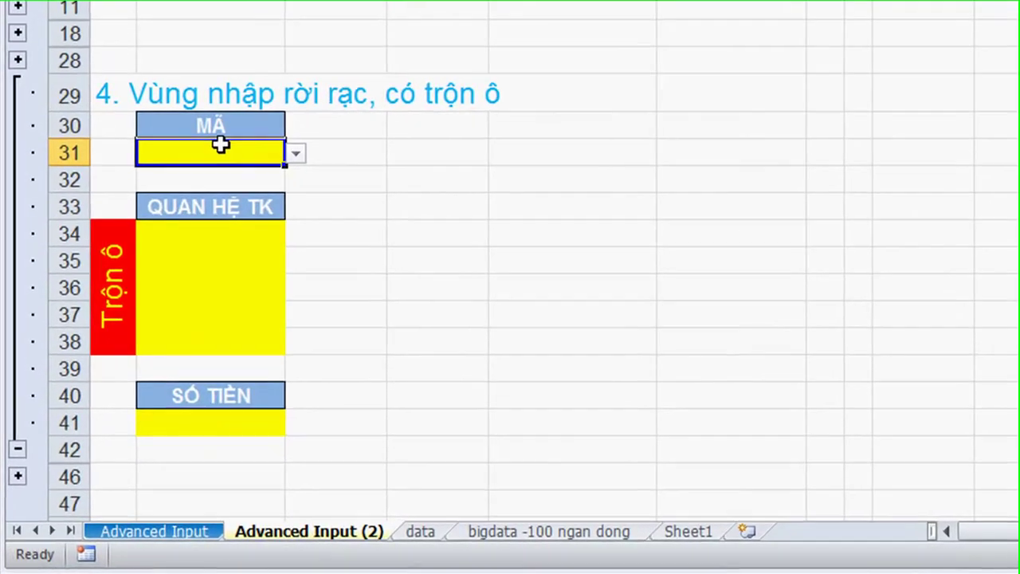
type("luc")
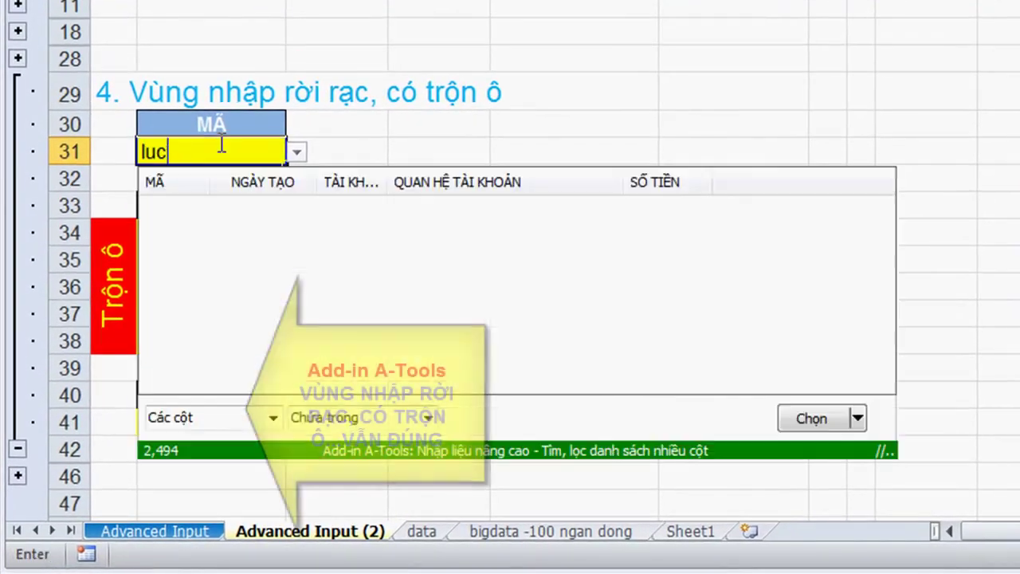
type("ky")
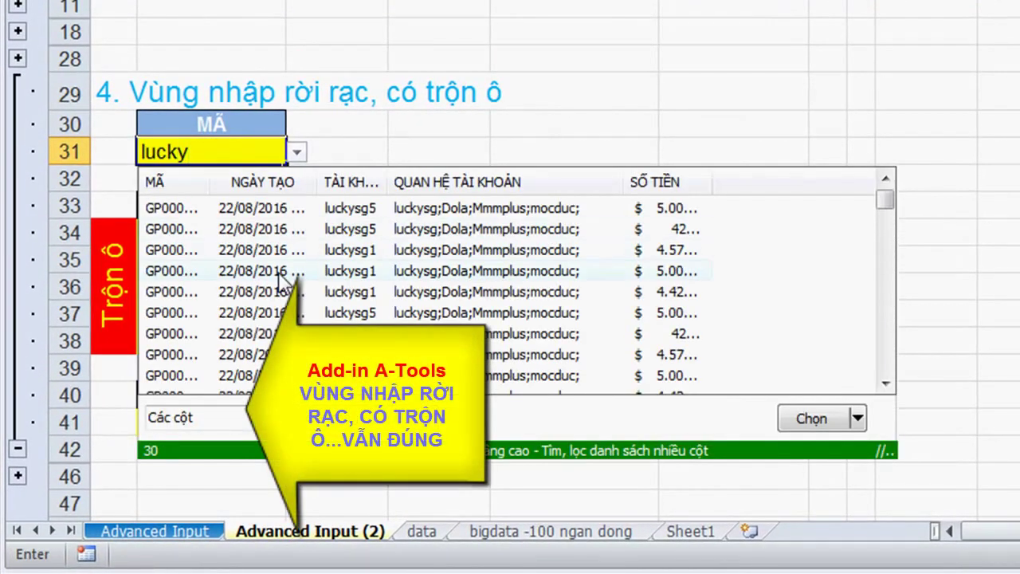
left_click(281, 274)
left_click(220, 300)
Clear the lucky record's values from section 4 via cell B31.
left_click(223, 149)
left_click(242, 288)
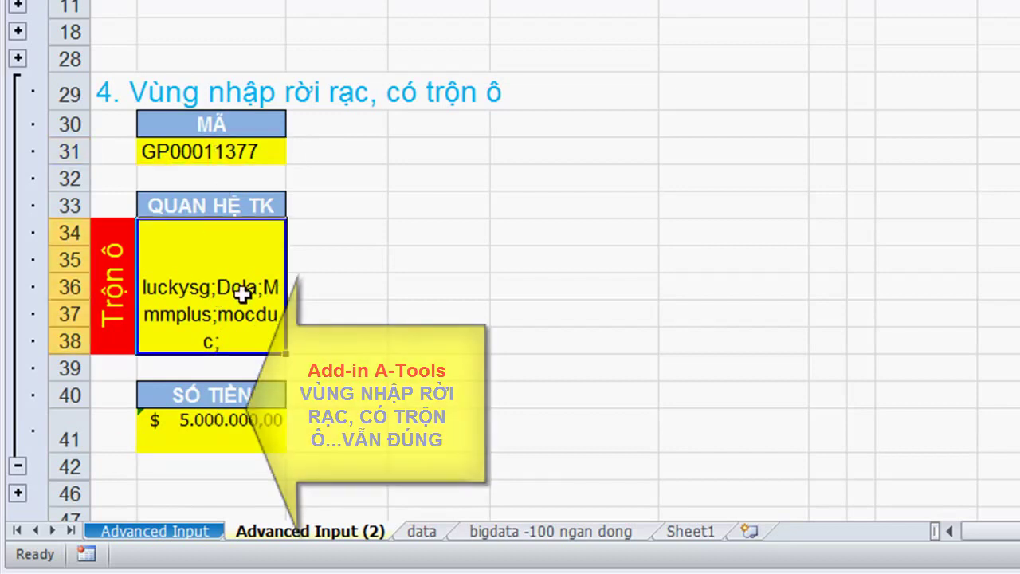
left_click(267, 154)
key("Delete")
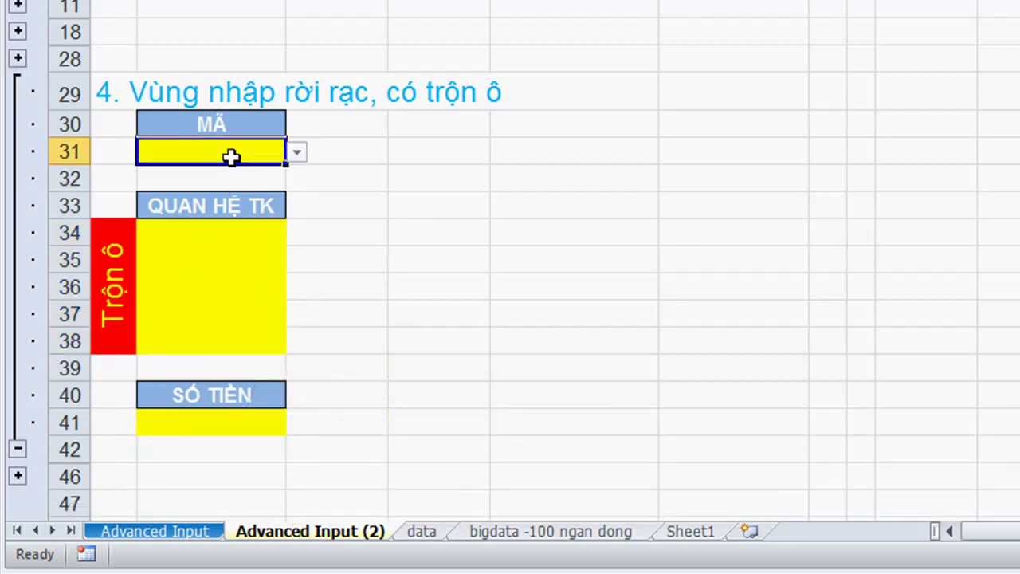
Fill section 4 with vanhop record GP00011574: relations in B34:B38, amount $1.339.698,00 in B41.
type("vanhop")
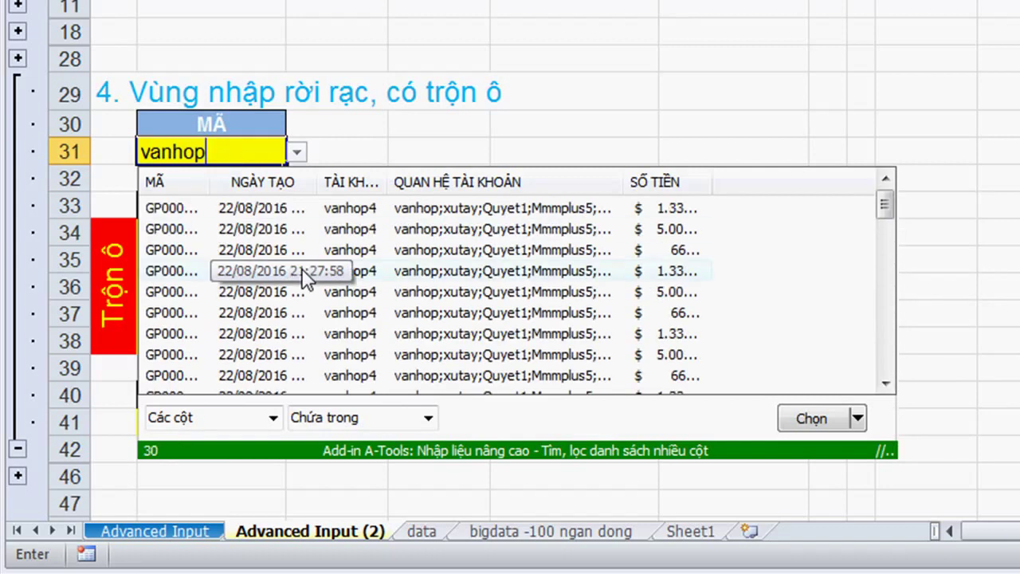
double_click(305, 275)
left_click(347, 335)
left_click(251, 428)
left_click(215, 295)
left_click(231, 209)
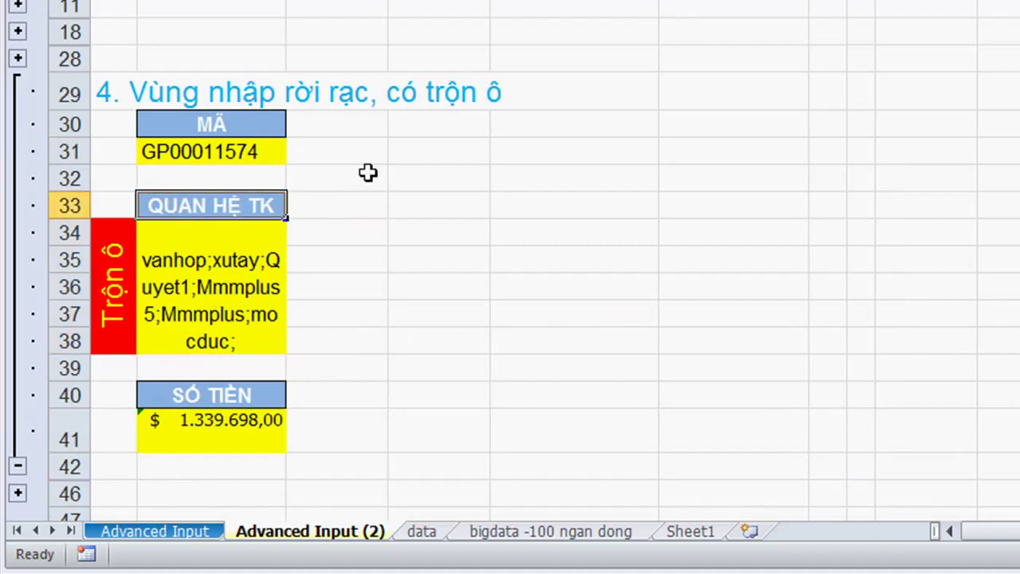
left_click(918, 111)
Add the note 'Add-in khác lỗi' beside section 4's heading, then collapse rows 29–41.
type("Lô")
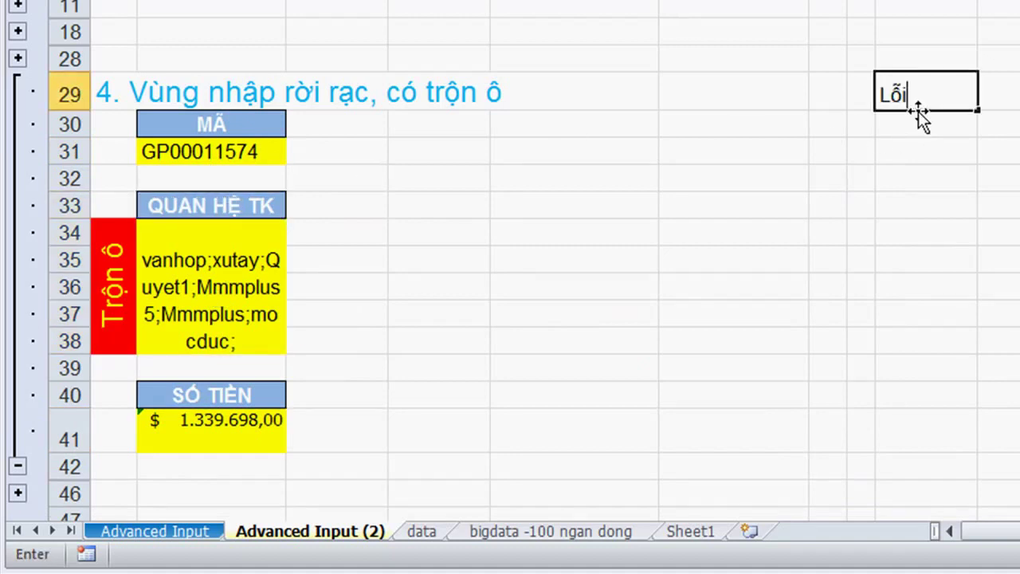
key("Escape")
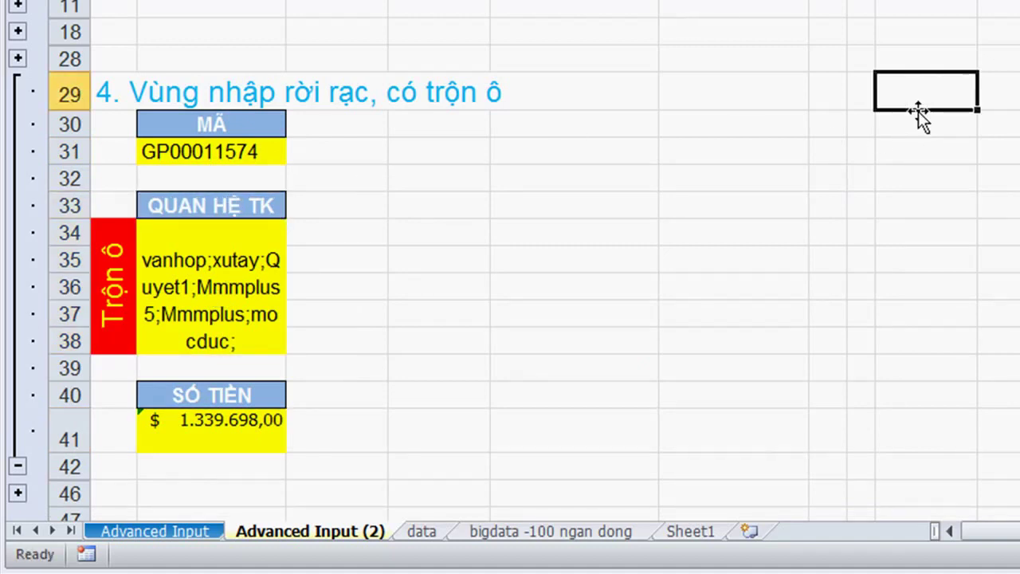
type("Add-in khác lô")
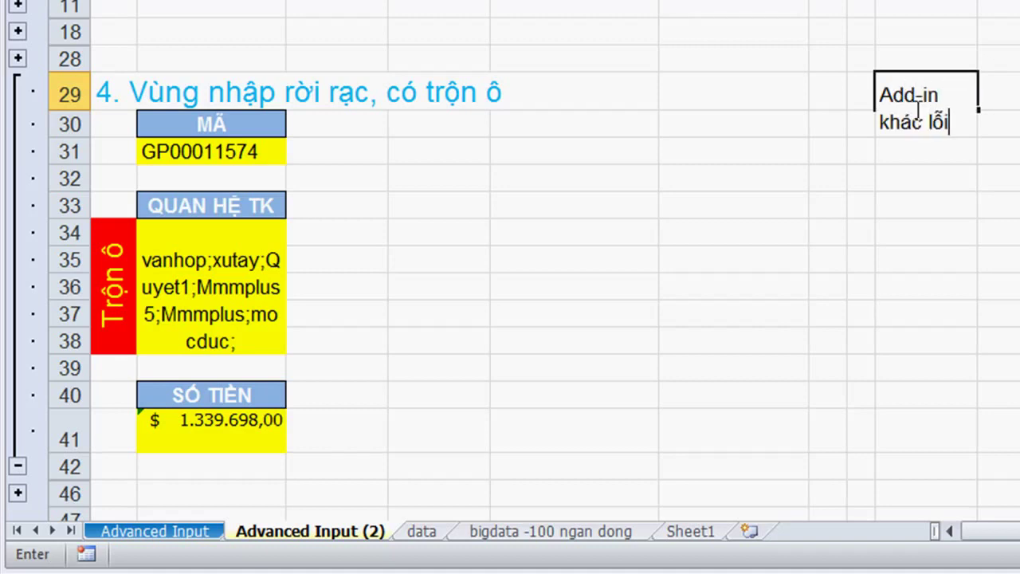
key("Return")
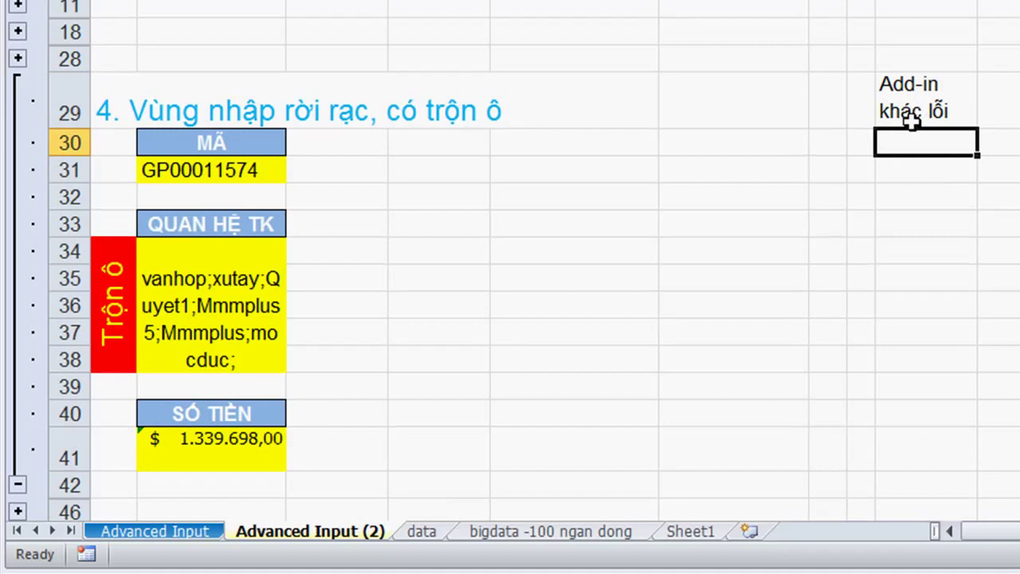
left_click(607, 193)
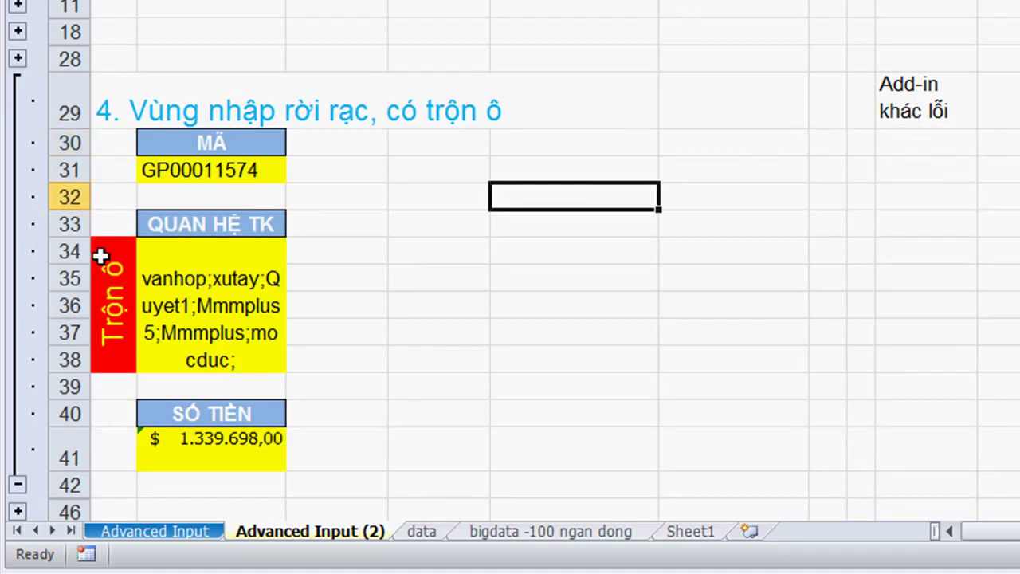
left_click(17, 483)
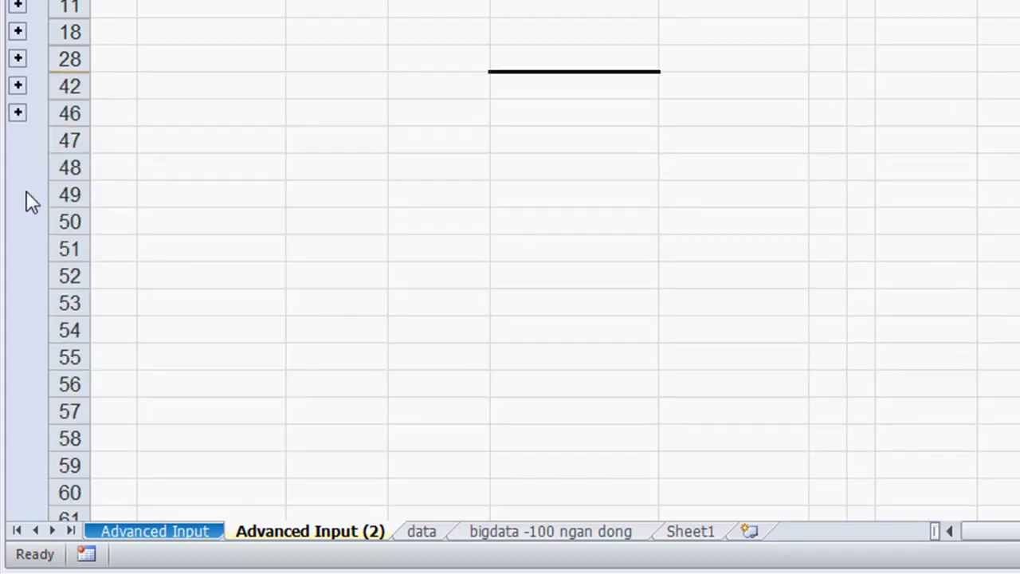
Expand the outline groups for sections 5, 4, 3, 2 and 1.
left_click(18, 113)
left_click(231, 179)
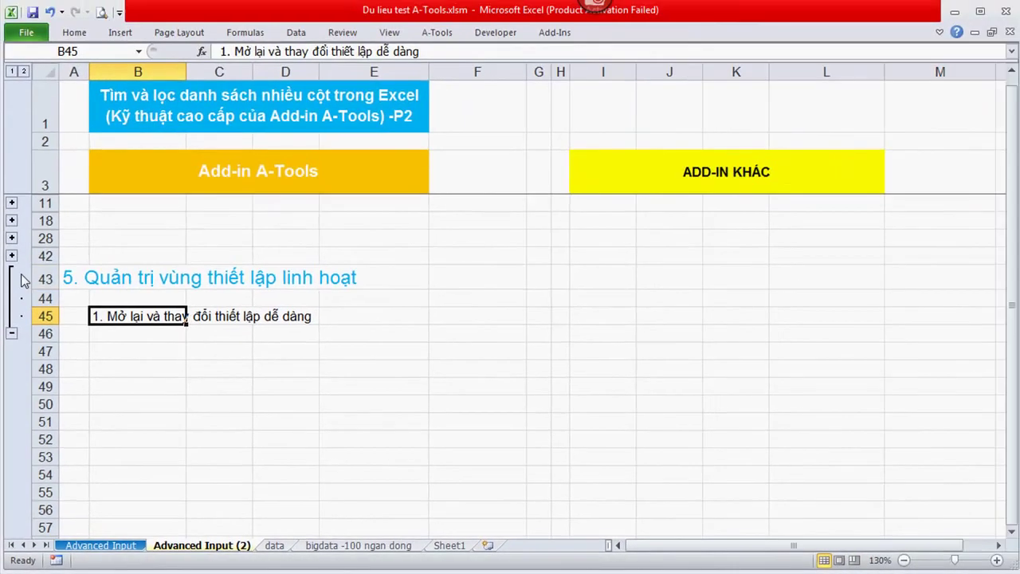
left_click(12, 242)
left_click(12, 239)
left_click(12, 221)
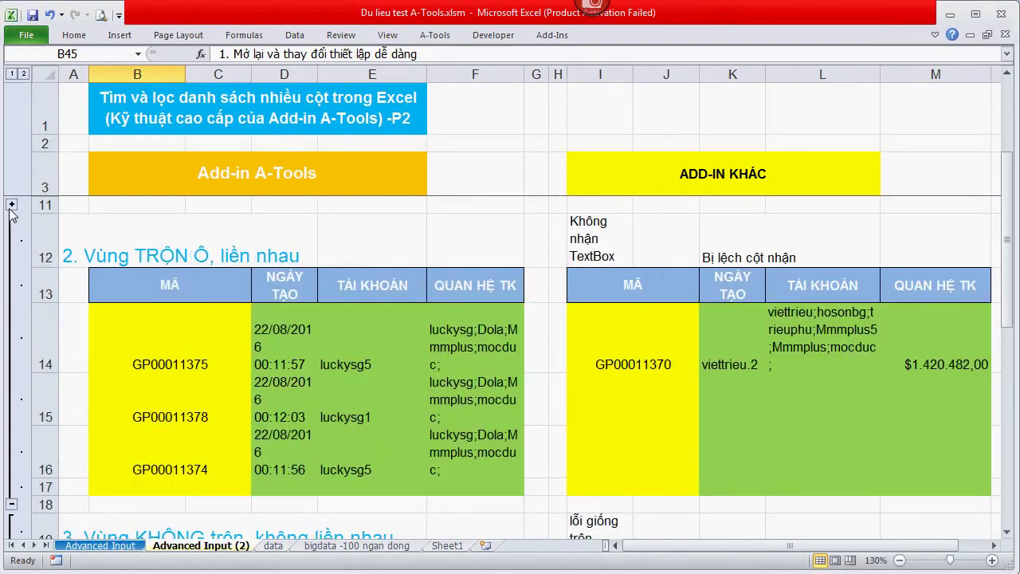
left_click(12, 204)
Adjust the sheet's zoom level with Ctrl+scroll.
scroll(230, 309, "down", 6)
scroll(230, 309, "down", 2, "ctrl")
scroll(230, 309, "down", 1, "ctrl")
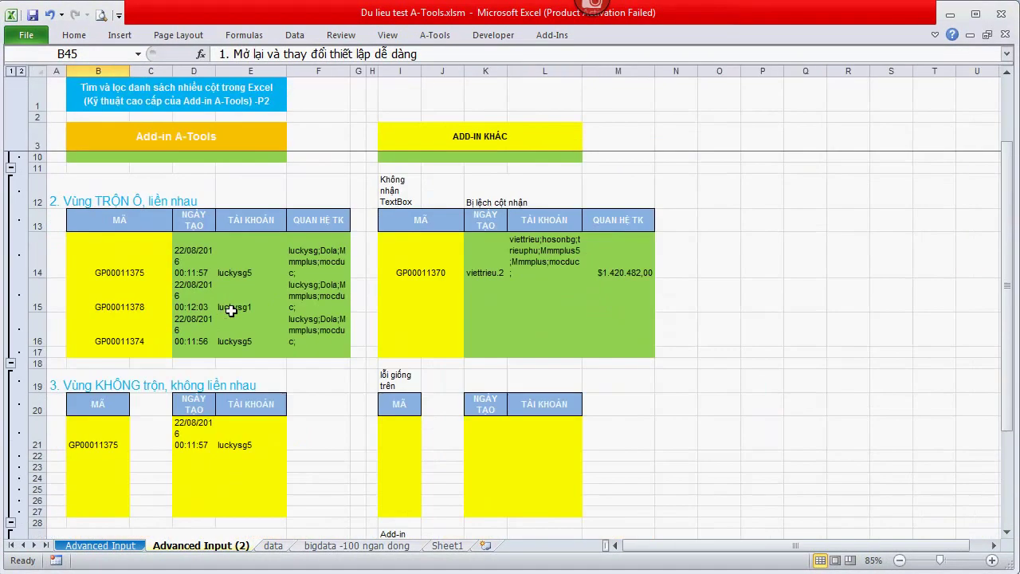
scroll(230, 310, "down", 1, "ctrl")
scroll(231, 310, "down", 1, "ctrl")
scroll(231, 311, "up", 1, "ctrl")
scroll(231, 311, "up", 1, "ctrl")
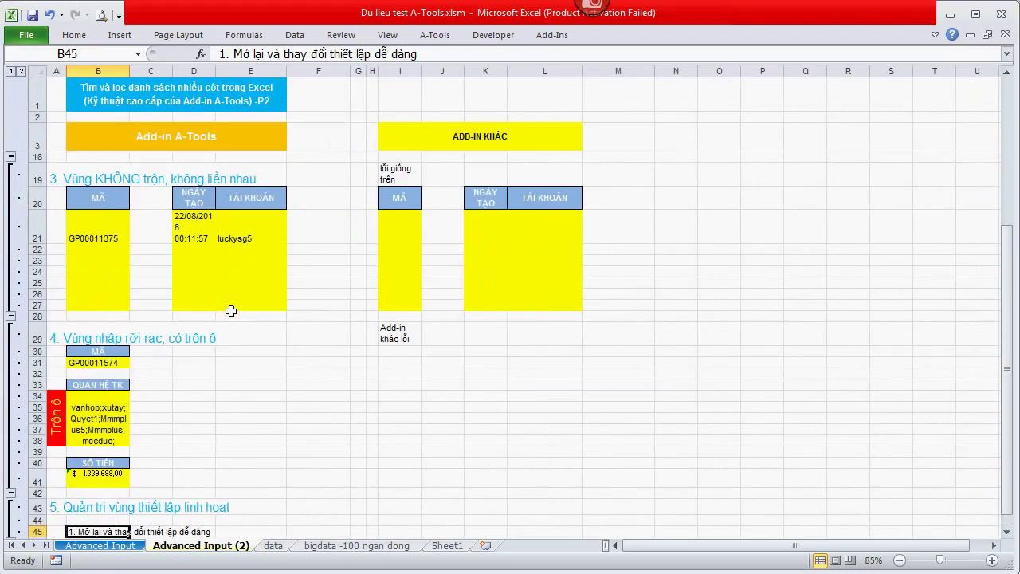
scroll(231, 310, "up", 2)
scroll(231, 311, "up", 3)
left_click(434, 35)
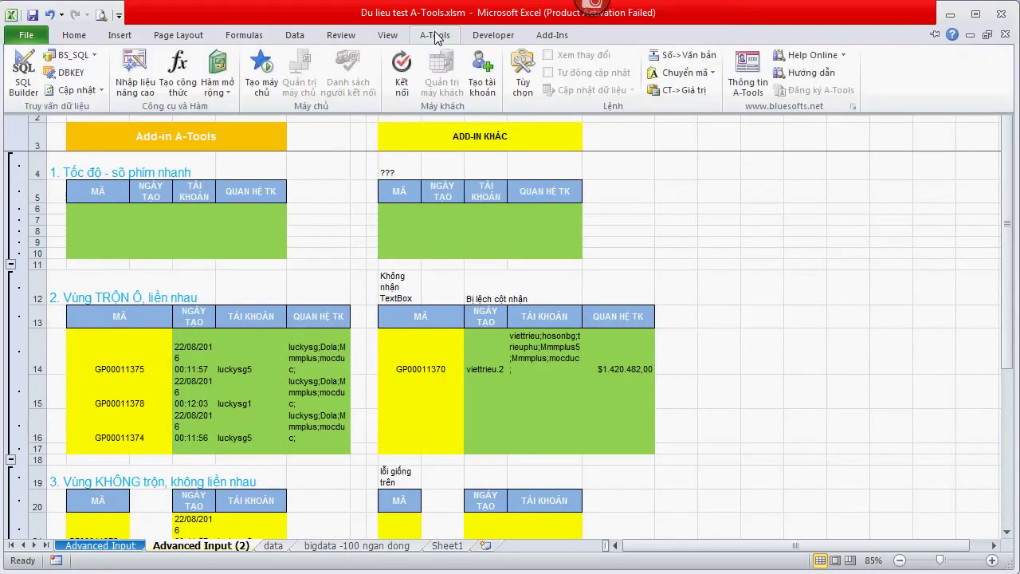
left_click(135, 63)
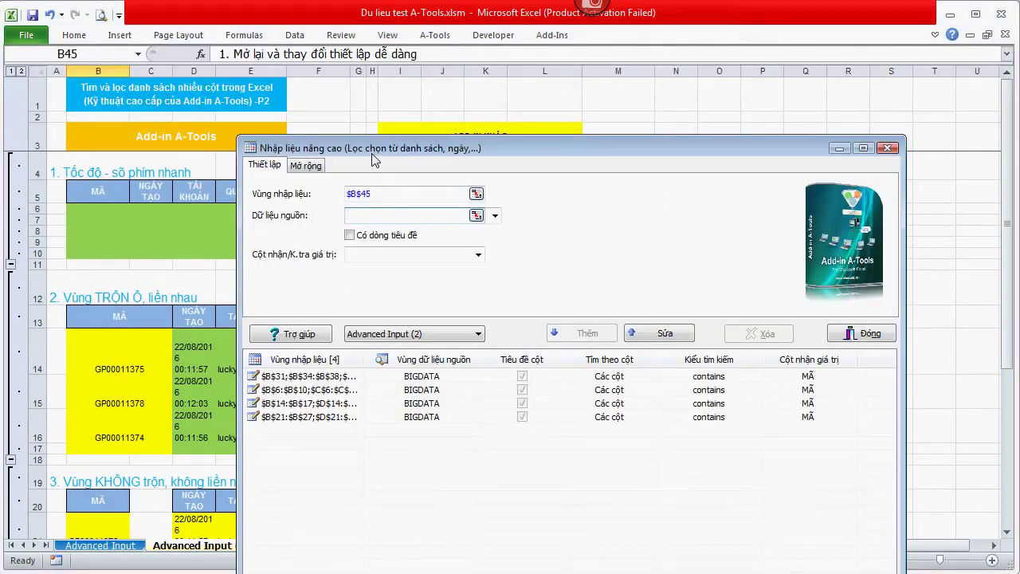
left_click_drag(375, 159, 654, 85)
left_click(571, 303)
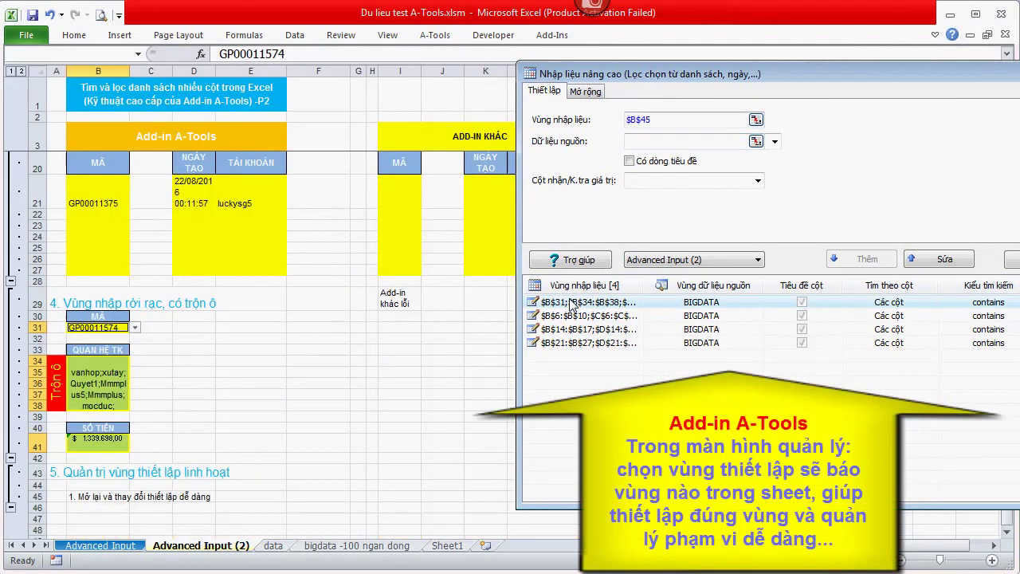
left_click(567, 317)
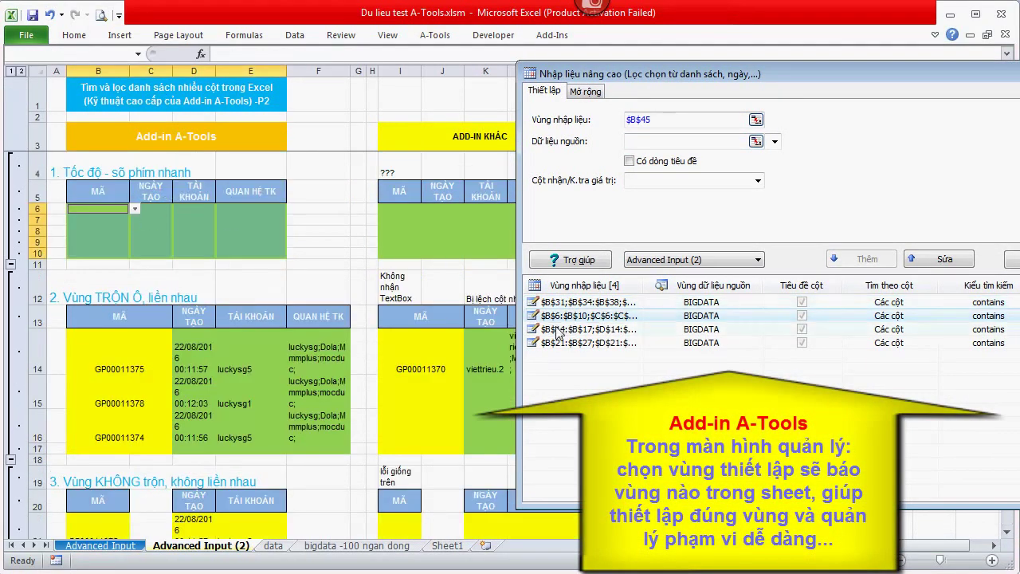
left_click(558, 329)
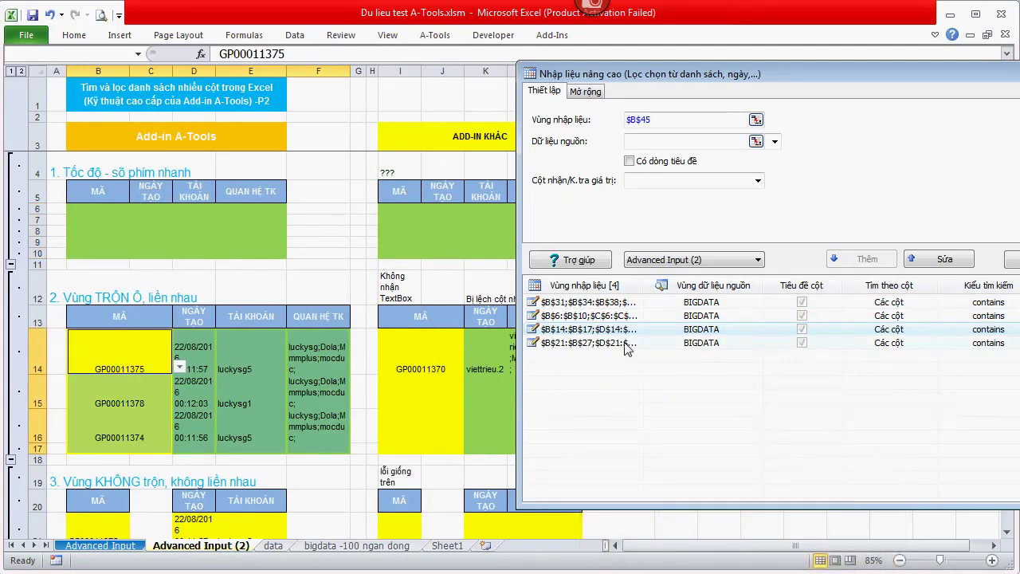
left_click(625, 344)
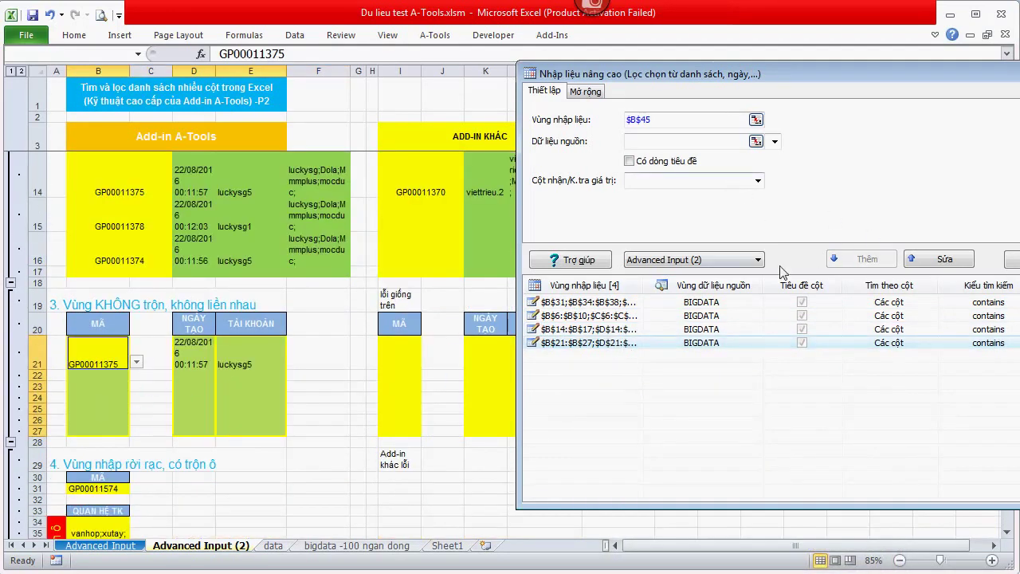
left_click(945, 262)
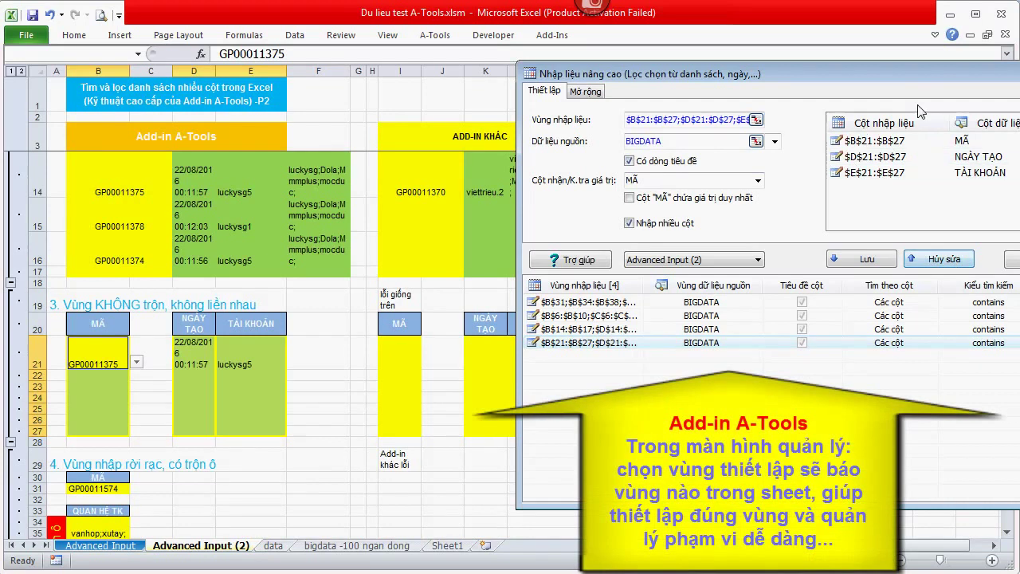
left_click(982, 158)
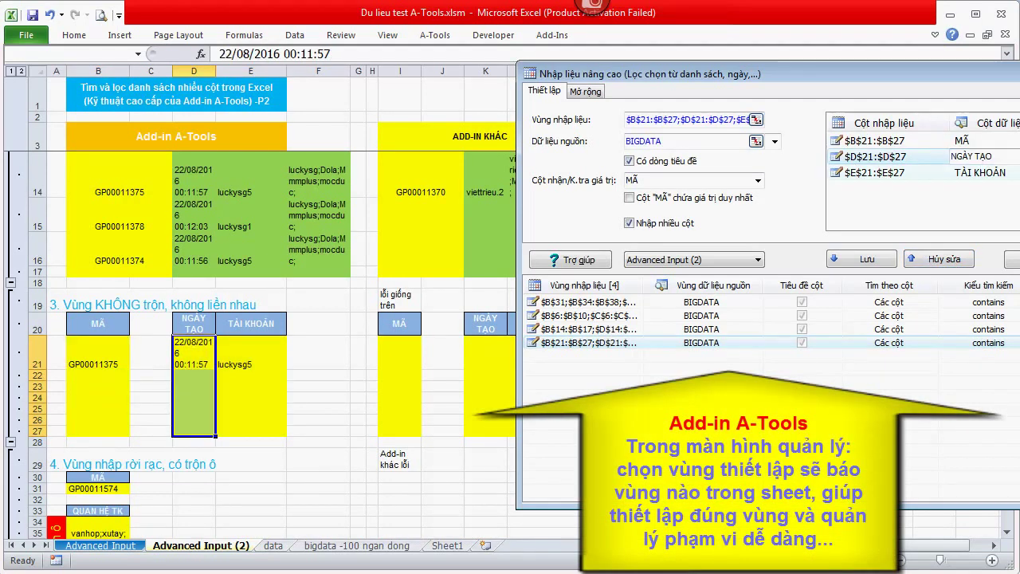
left_click(980, 156)
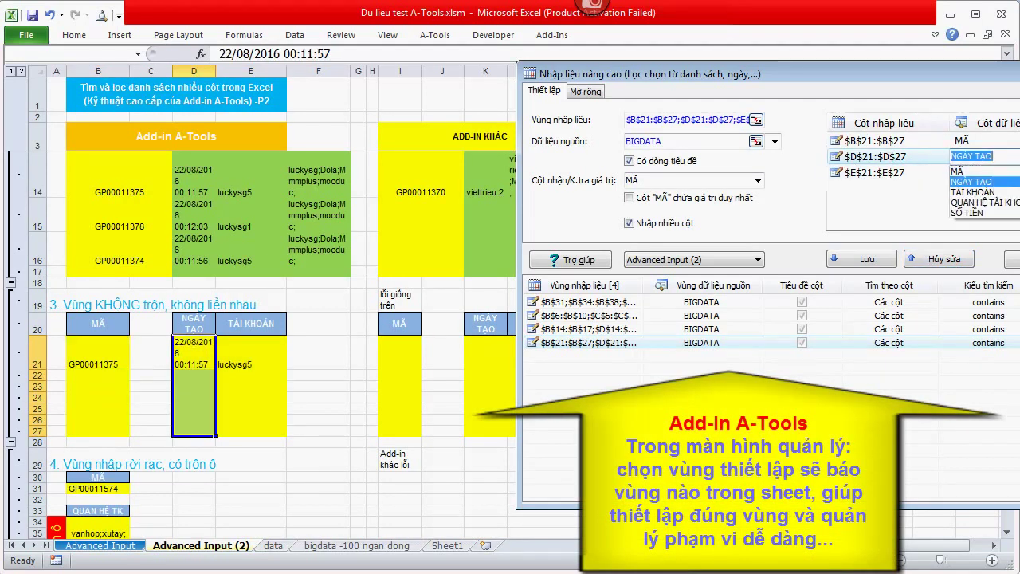
left_click(971, 181)
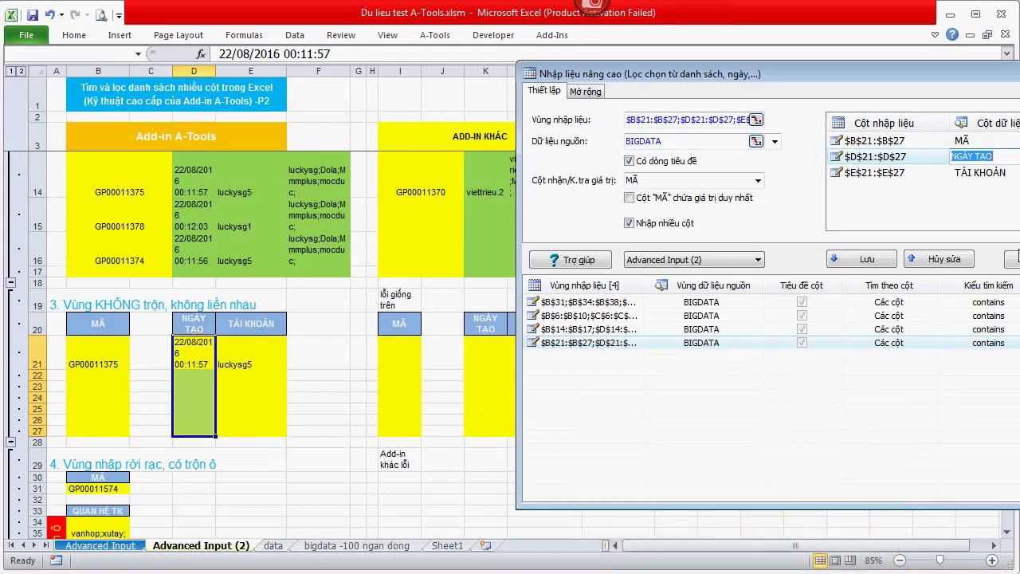
left_click_drag(921, 86, 724, 77)
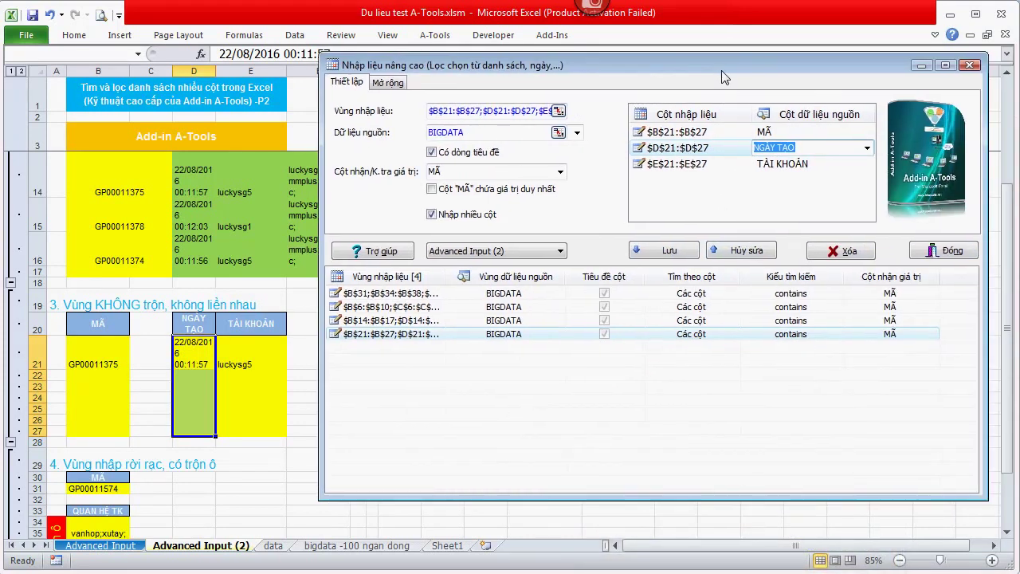
left_click(951, 251)
left_click(516, 328)
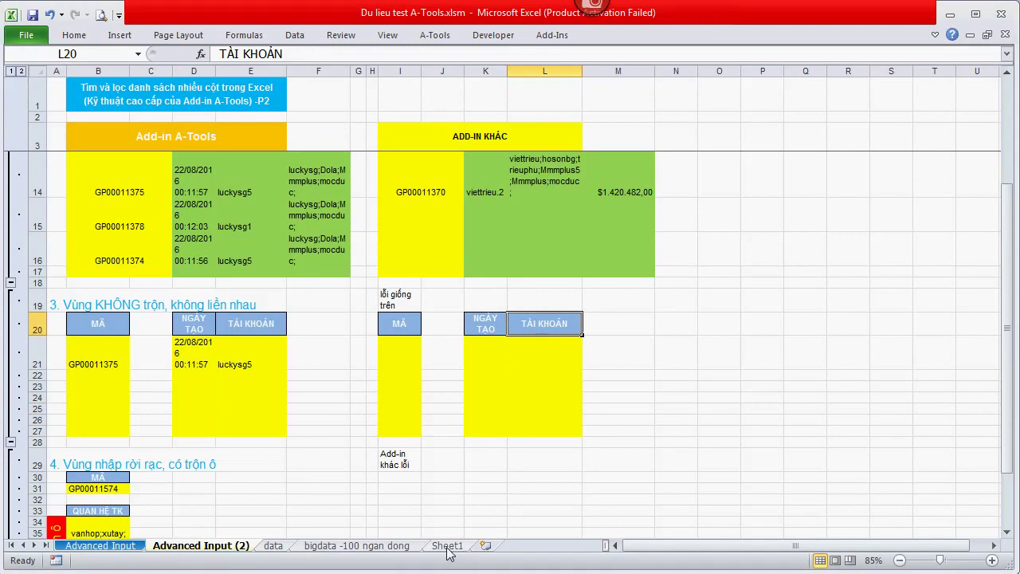
left_click(314, 473)
scroll(323, 466, "up", 1)
scroll(329, 461, "up", 3)
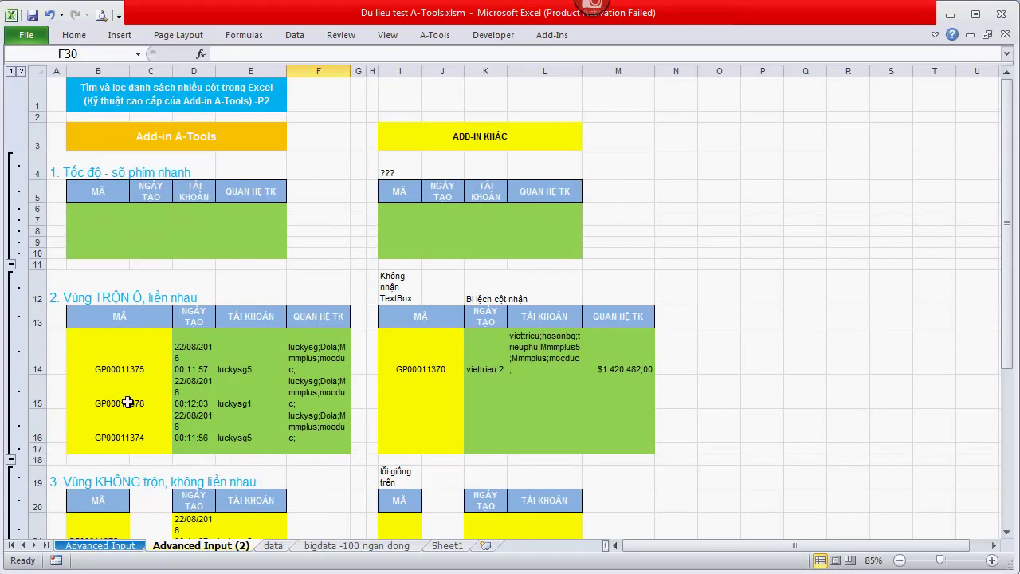
left_click(68, 174)
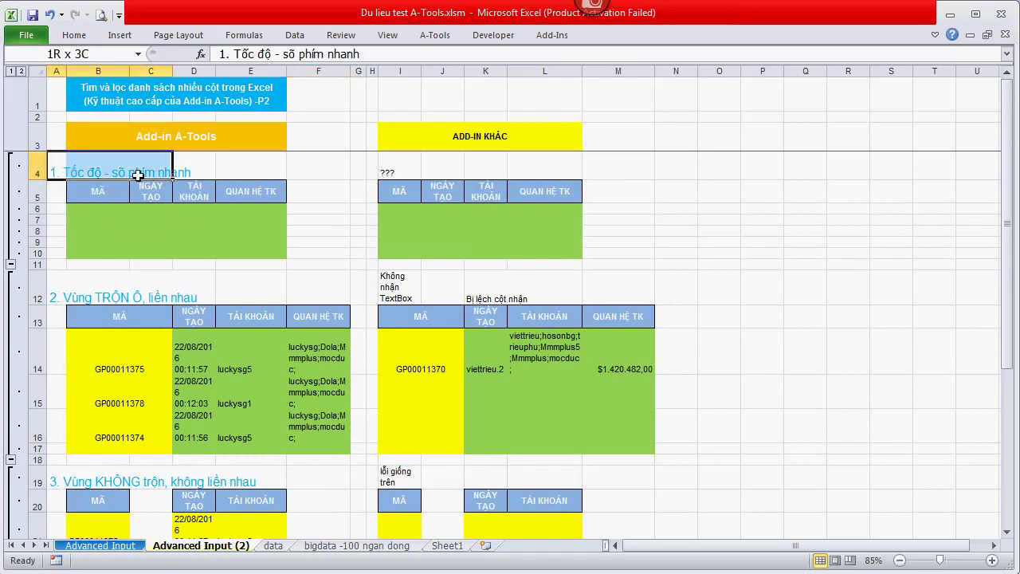
left_click(63, 297)
scroll(96, 294, "up", 2)
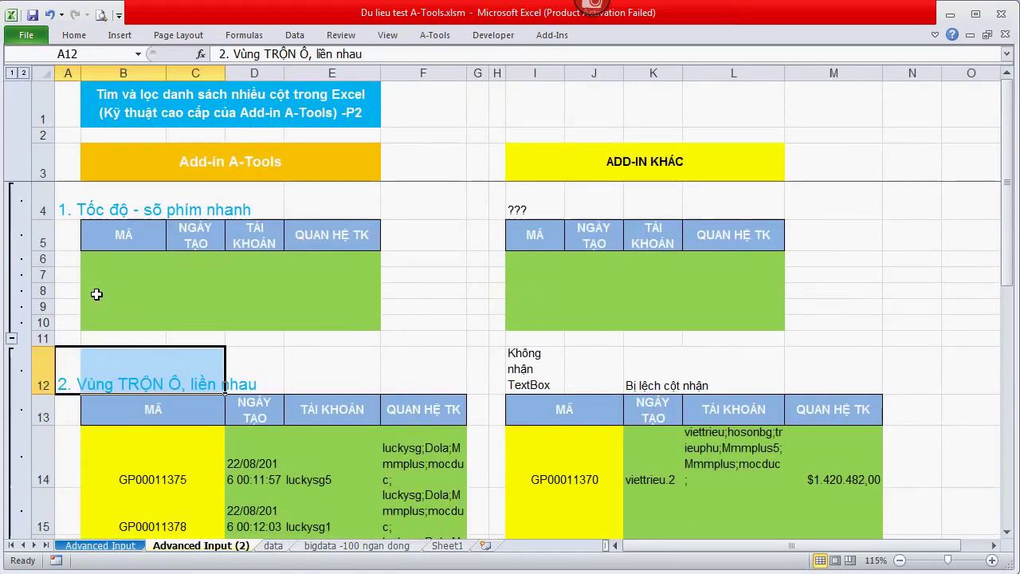
scroll(95, 294, "down", 4)
left_click_drag(89, 281, 293, 291)
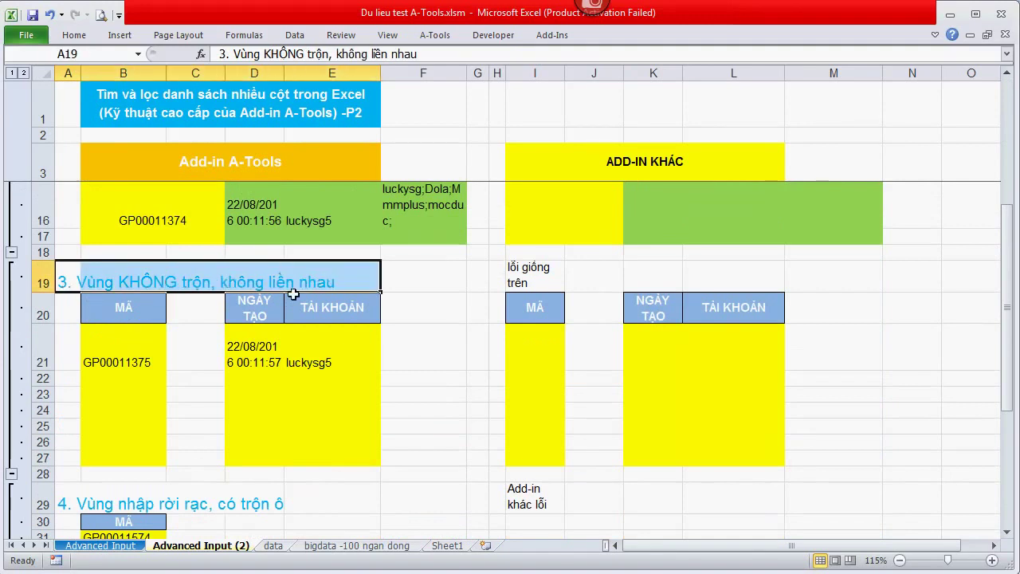
scroll(132, 356, "down", 2)
left_click_drag(75, 320, 281, 312)
scroll(237, 337, "down", 3)
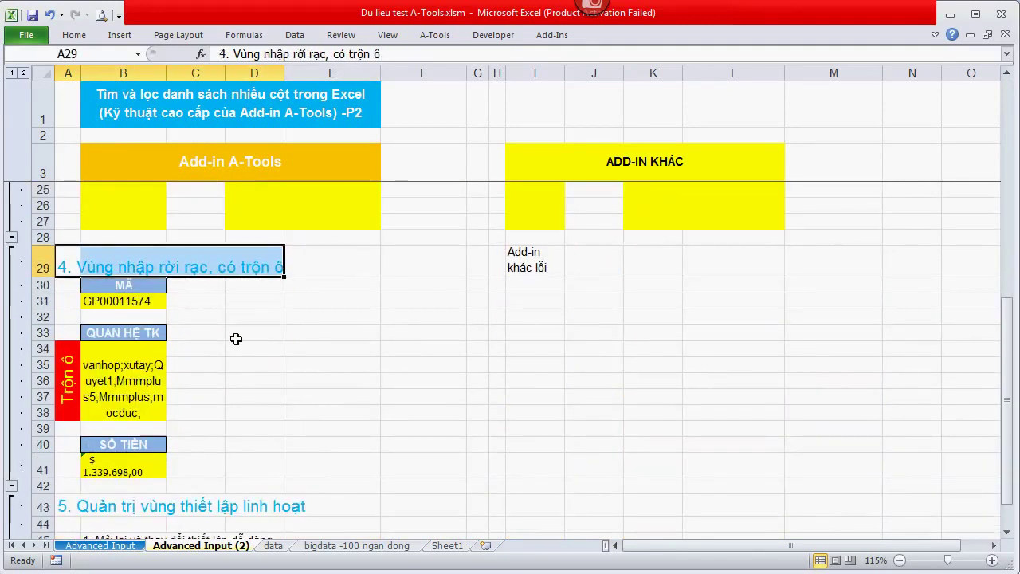
left_click(71, 393)
left_click_drag(72, 392, 295, 392)
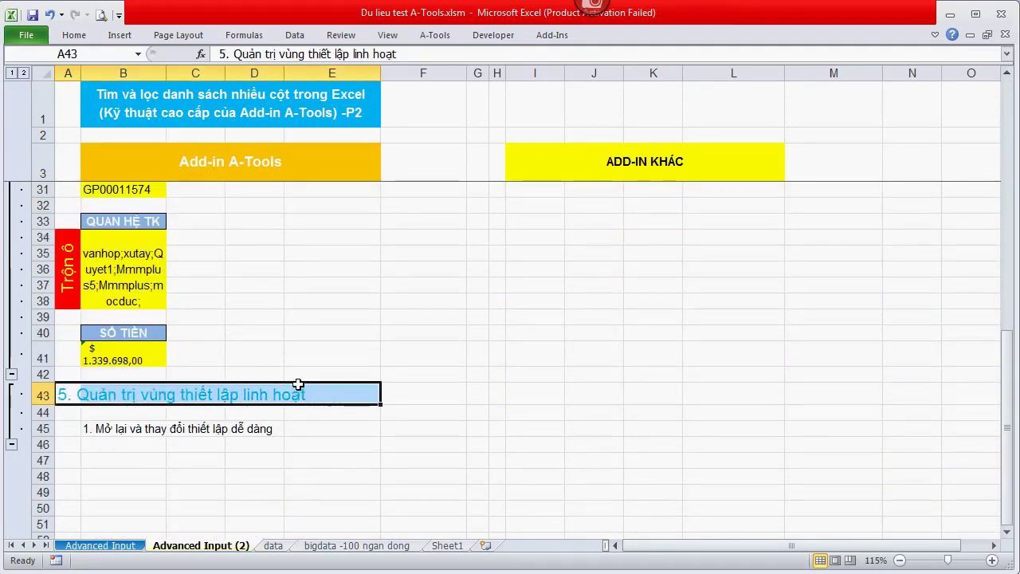
scroll(298, 384, "down", 1)
left_click(343, 428)
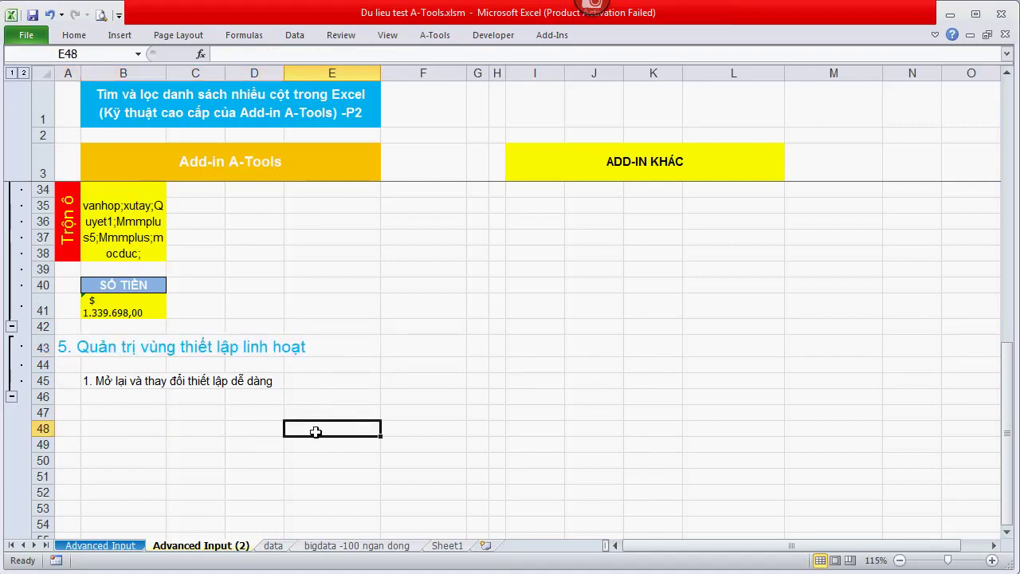